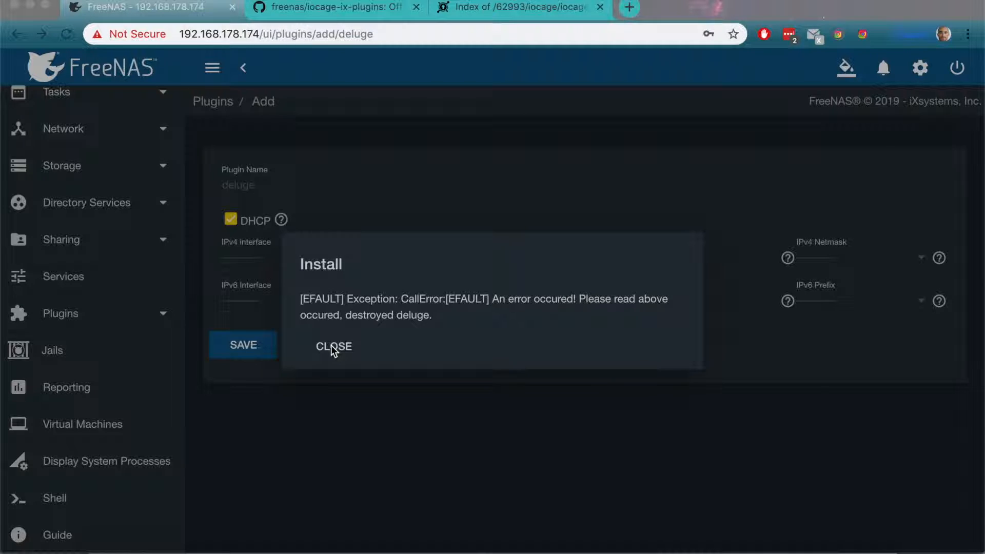
Step: Dismiss the Deluge installation error and view the list of installed plugins
click(331, 346)
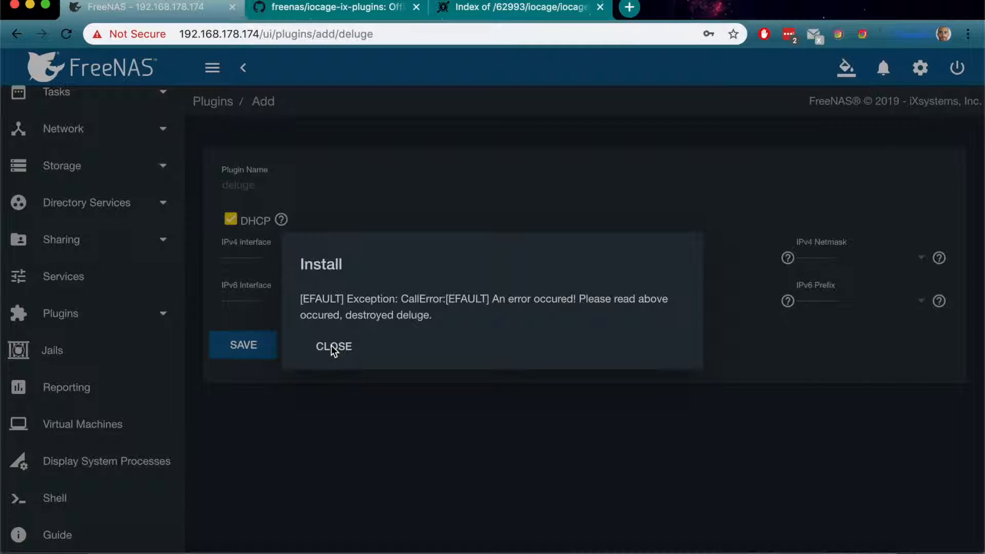
click(322, 348)
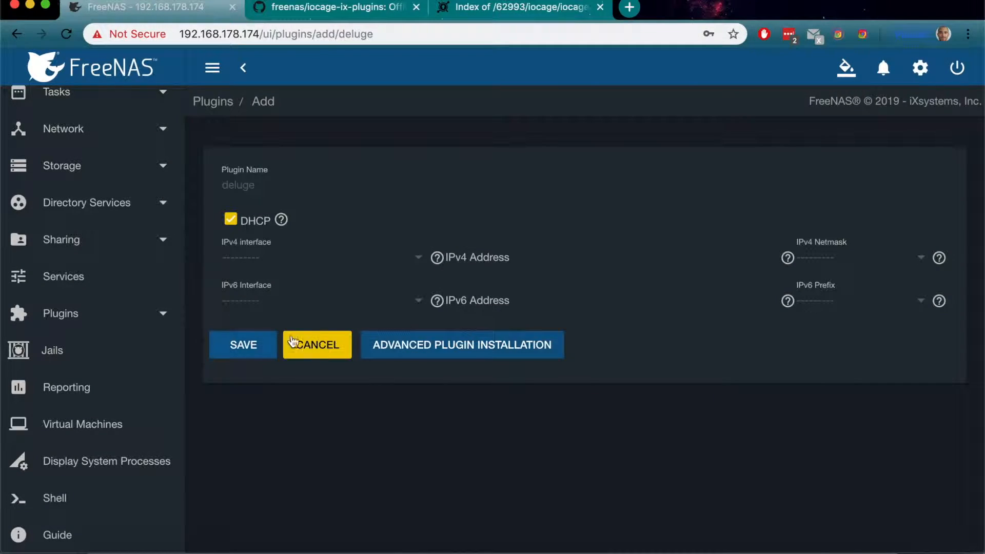
click(72, 358)
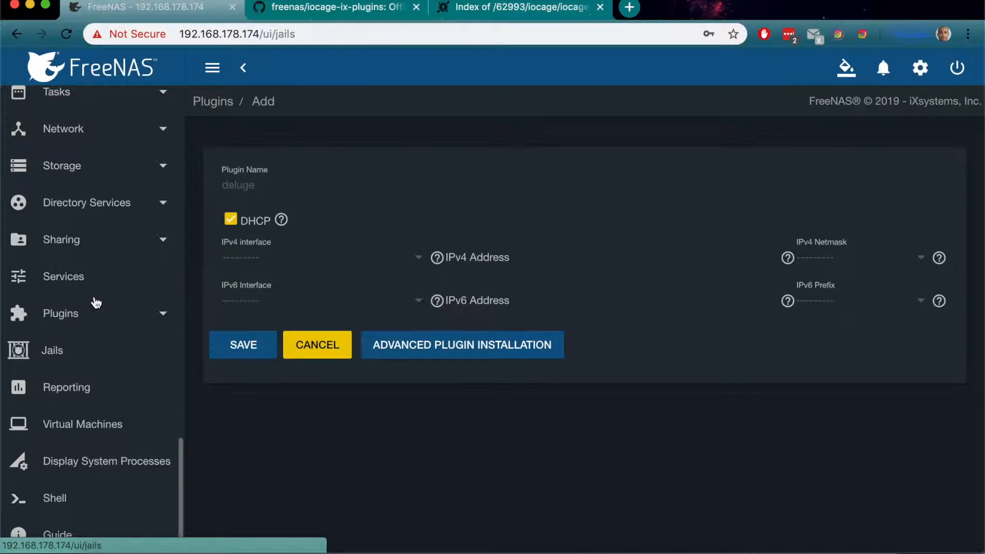
click(94, 312)
click(88, 371)
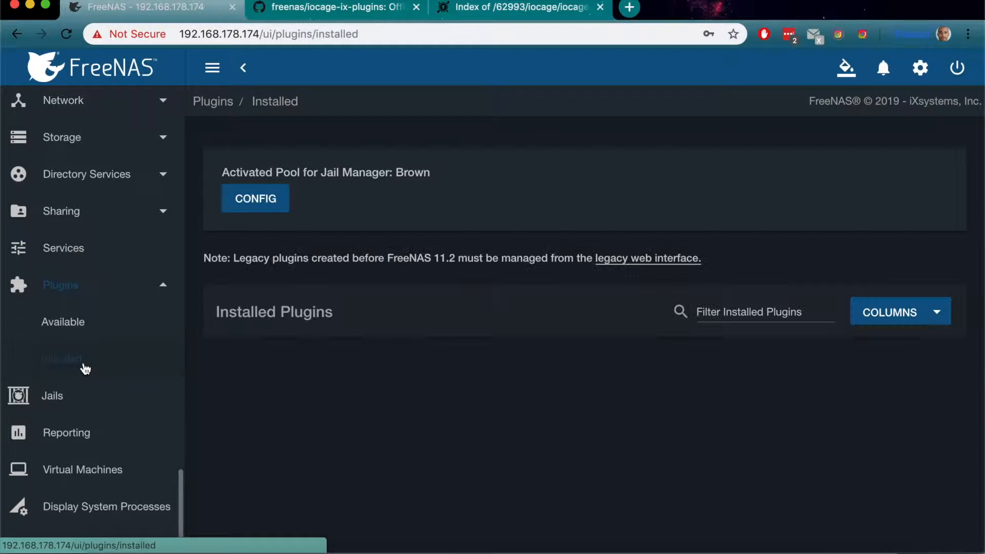
Step: View the storage pools and expand the Brown dataset to check its child datasets
scroll(125, 344, up, 5)
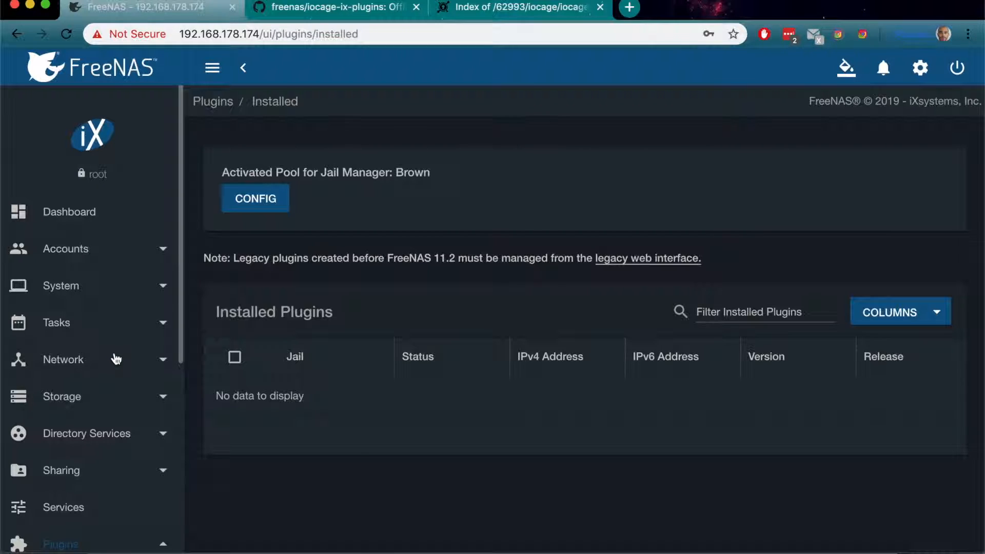
drag(116, 359, 113, 399)
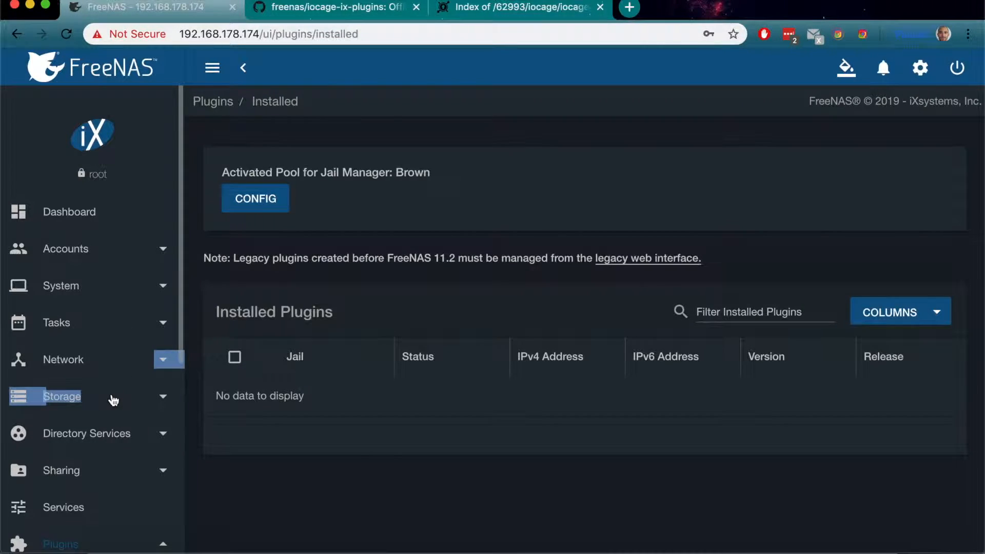
click(164, 399)
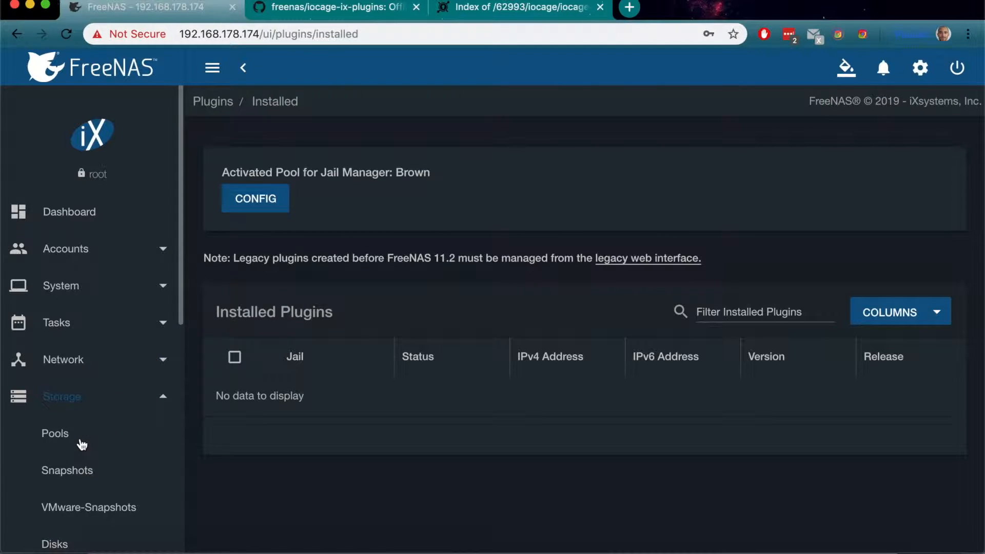
click(81, 443)
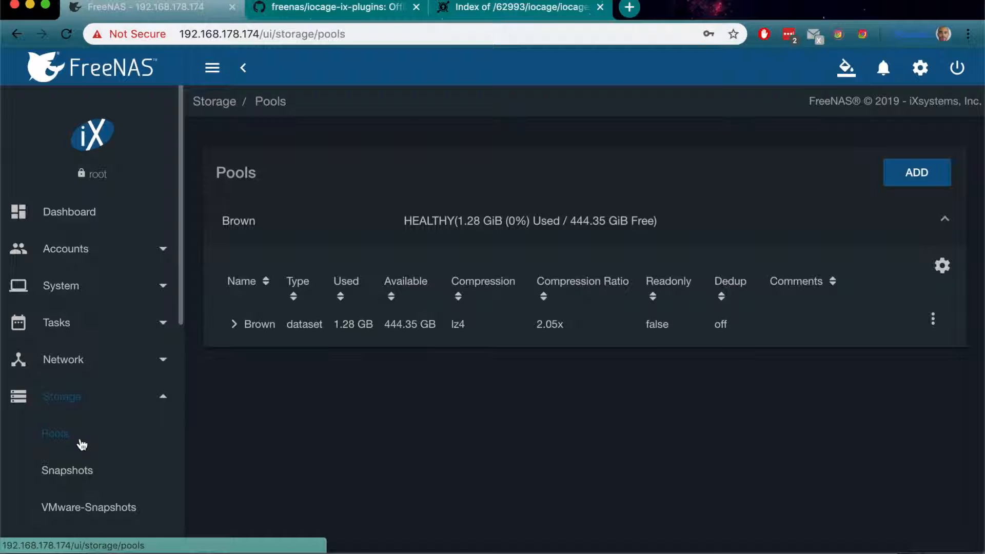
click(234, 328)
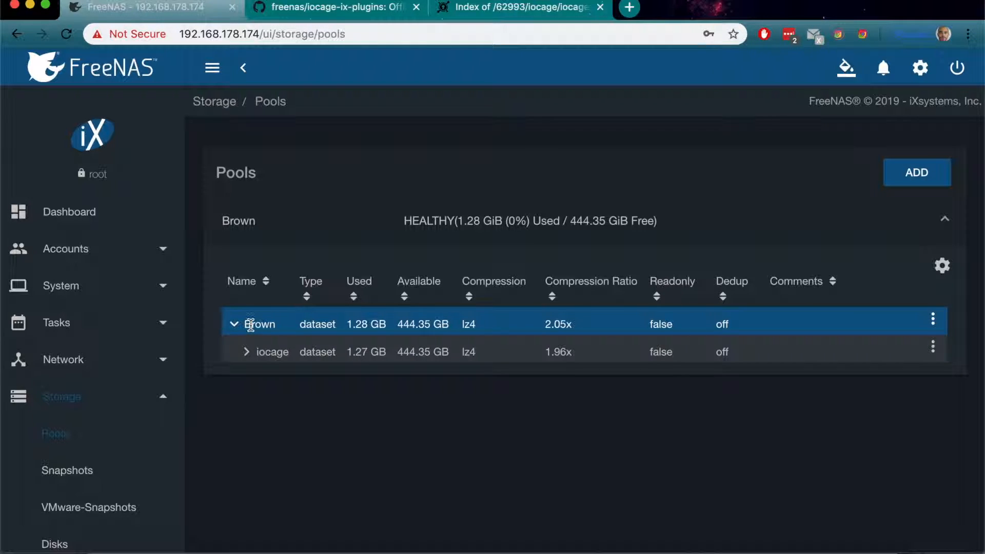
Step: View the list of user accounts, then collapse the accounts section
click(92, 250)
click(56, 323)
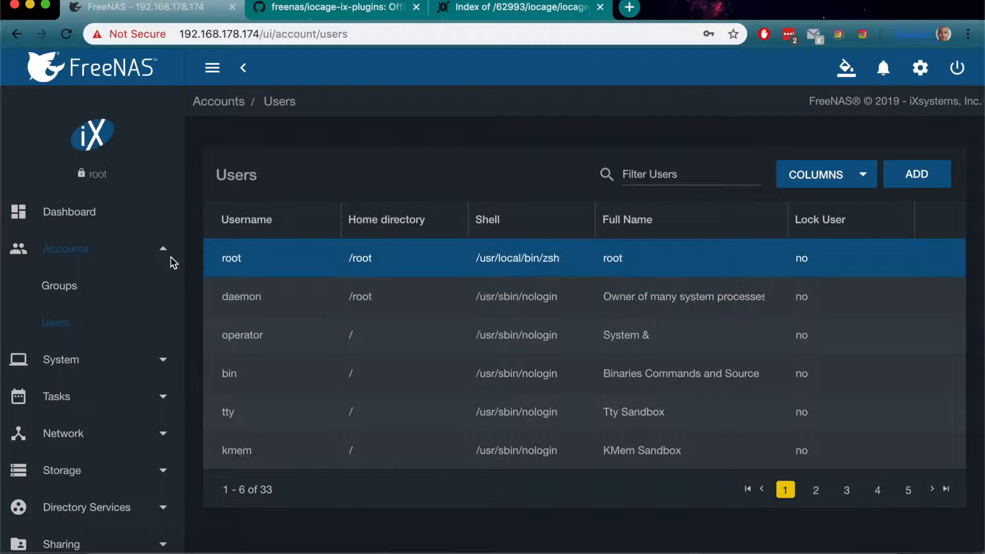
click(79, 250)
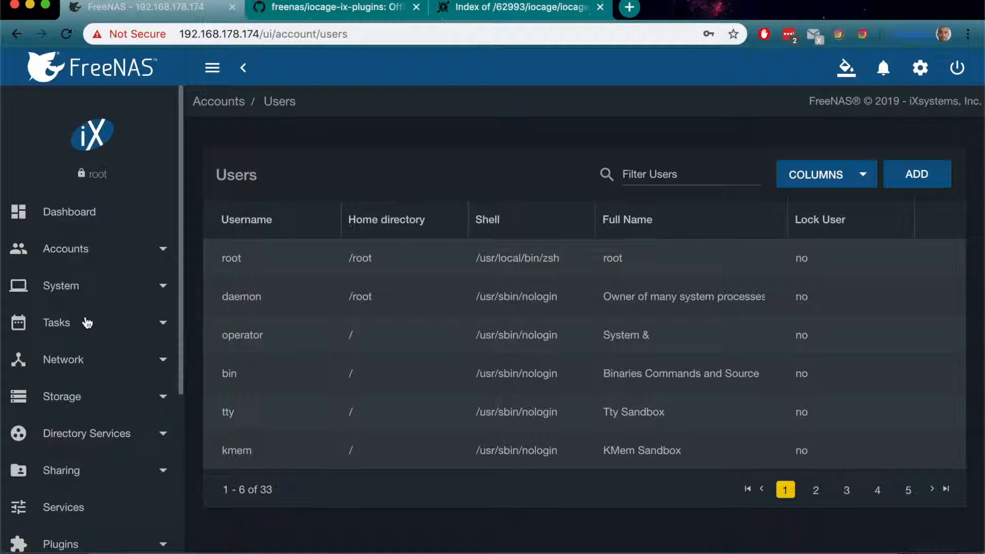
Step: Start a new Apple (AFP) share with /mnt/Brown as its path
click(80, 398)
click(73, 397)
click(92, 467)
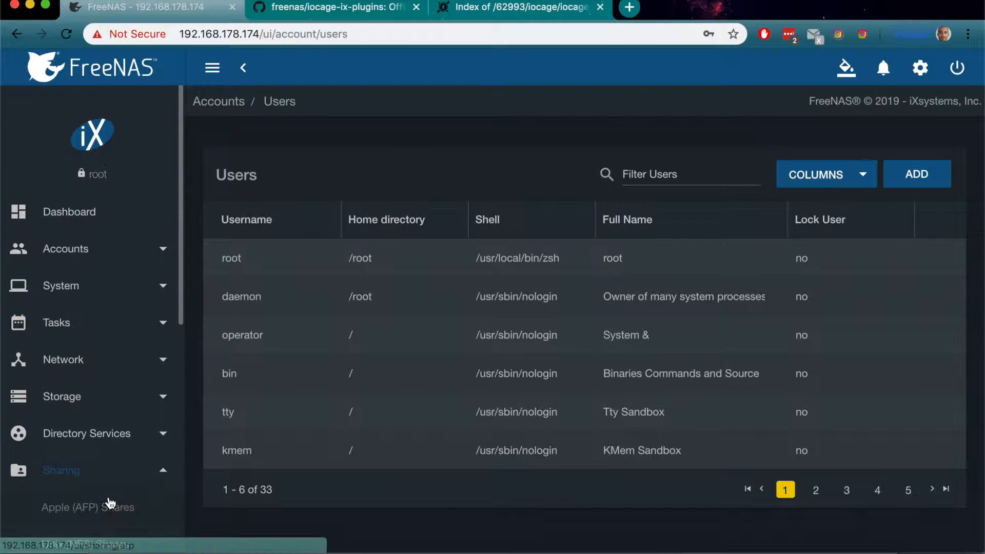
click(108, 502)
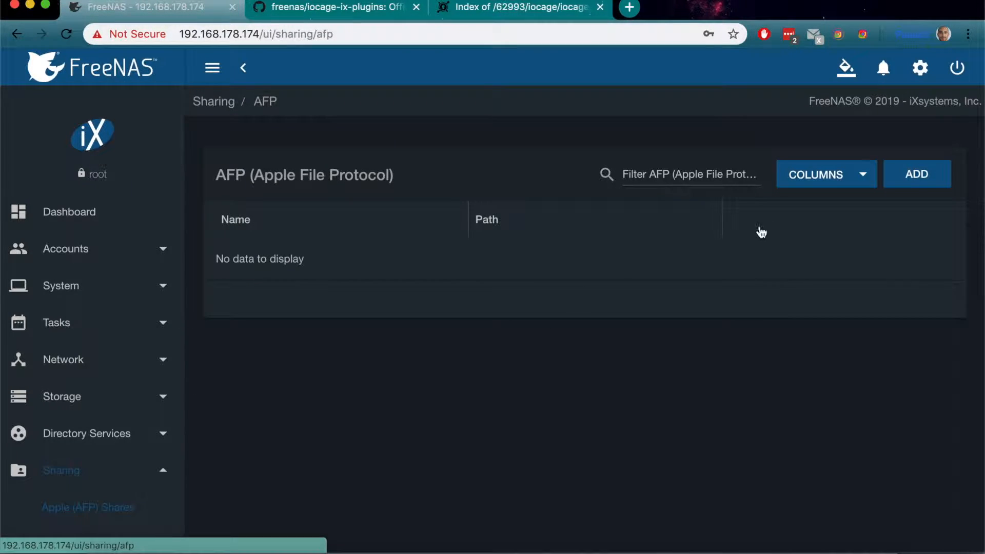
click(907, 176)
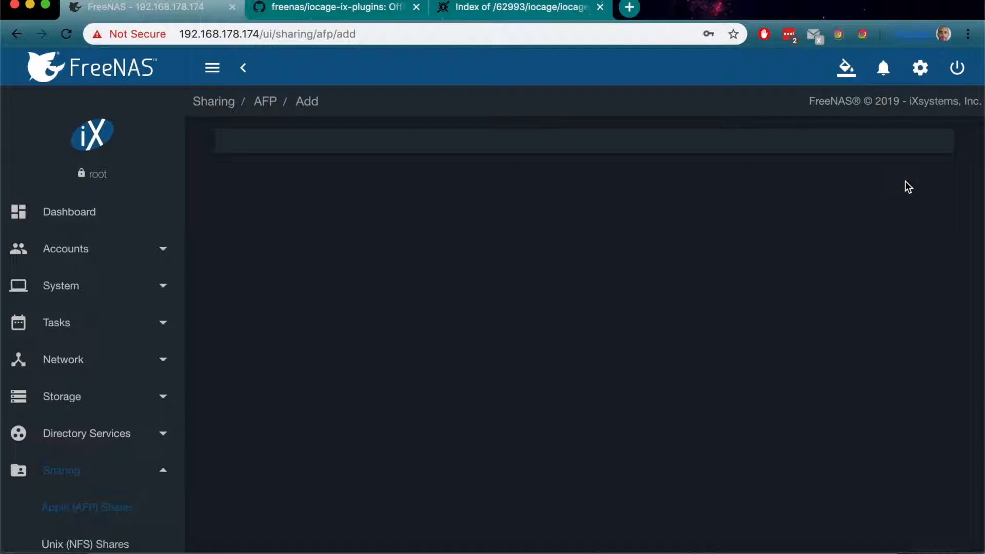
click(247, 182)
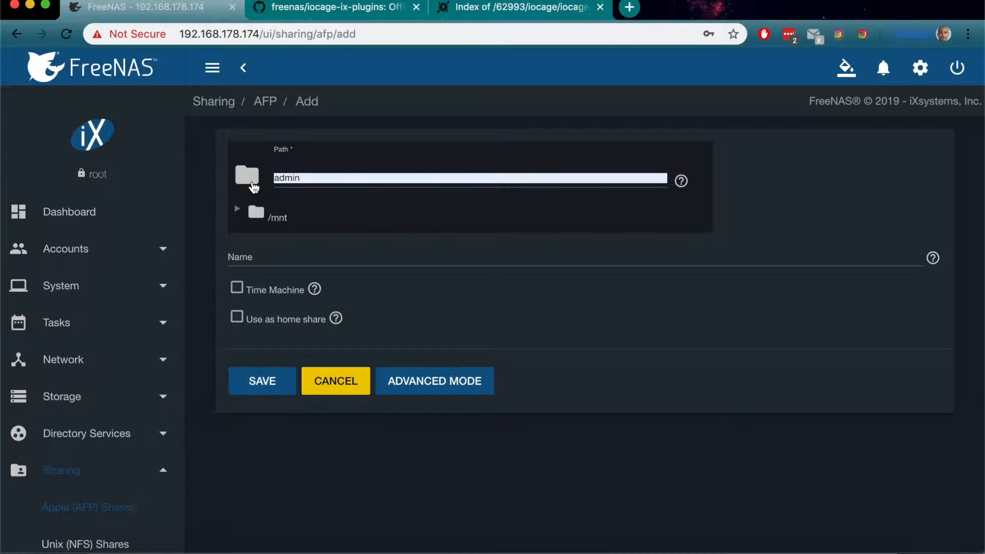
click(238, 210)
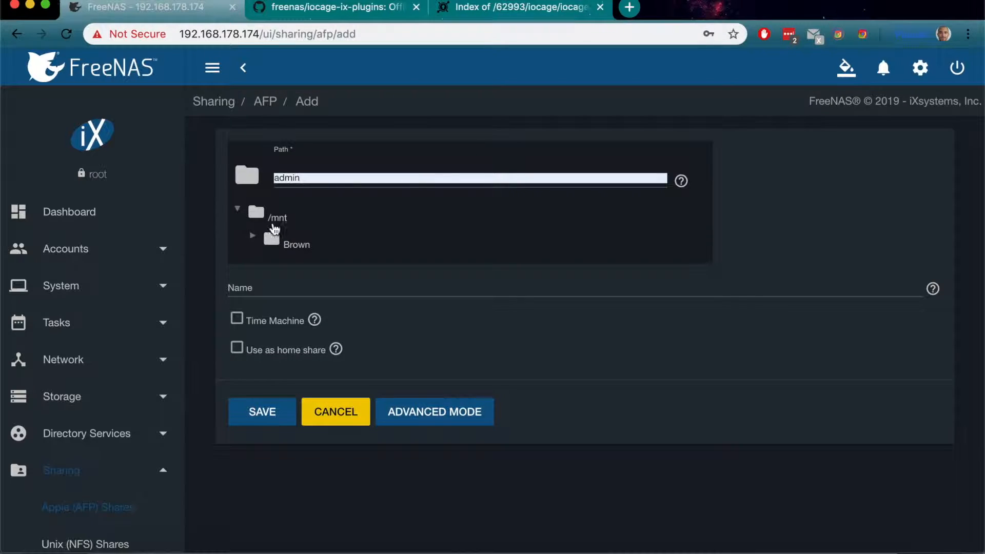
click(297, 245)
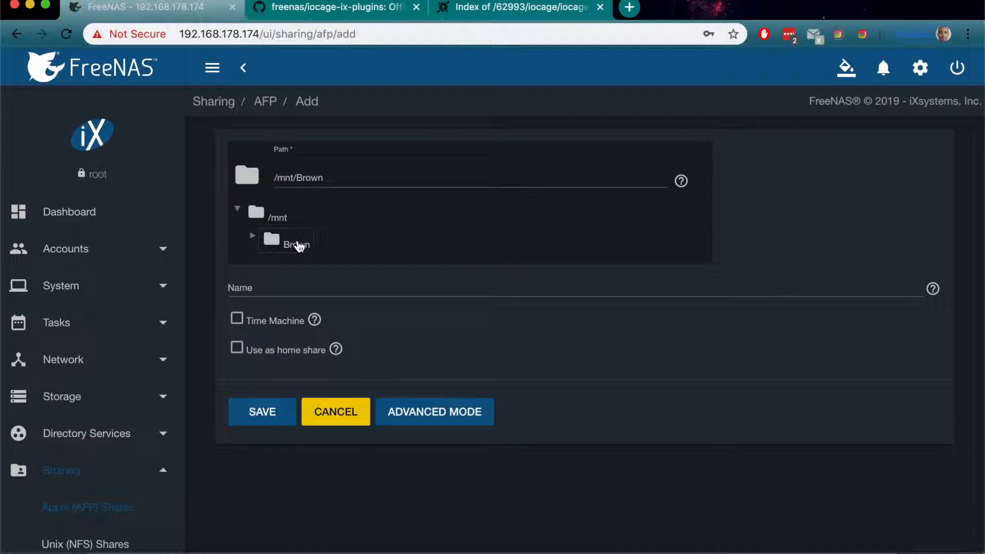
Step: In the share's advanced options, grant owner, group and other full read, write and execute permissions for both files and directories by default
click(426, 414)
scroll(425, 411, down, 10)
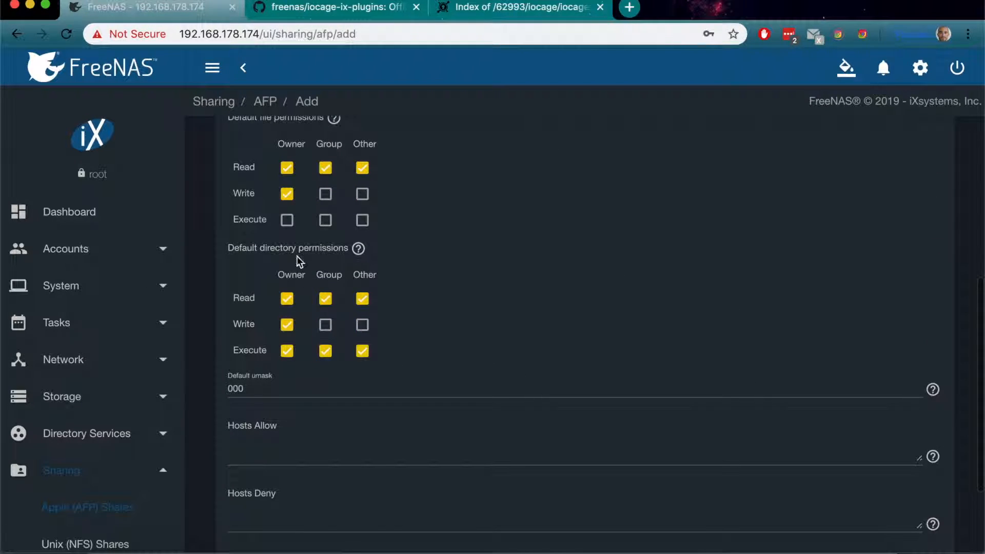
click(287, 220)
click(327, 195)
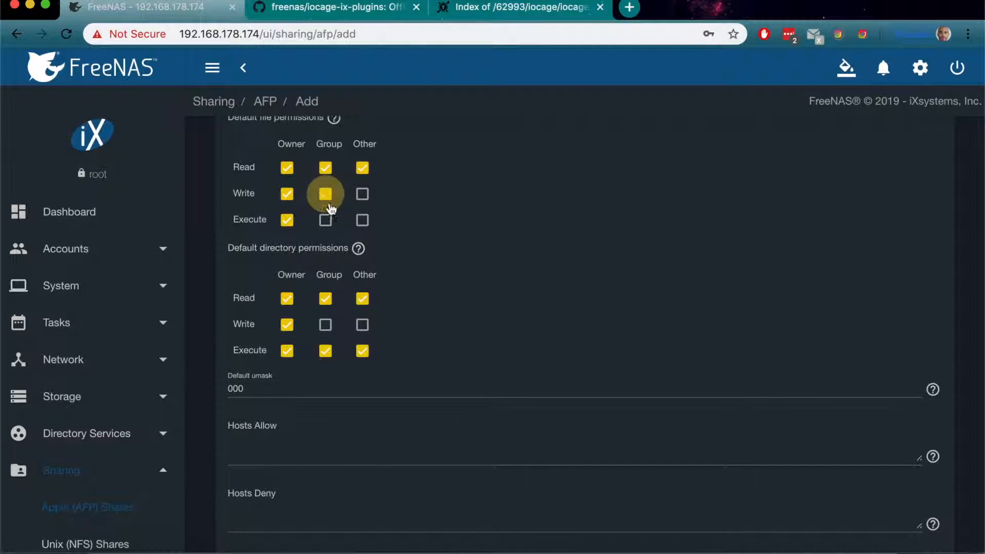
click(325, 219)
click(362, 220)
click(362, 194)
click(326, 325)
click(362, 324)
scroll(430, 327, up, 4)
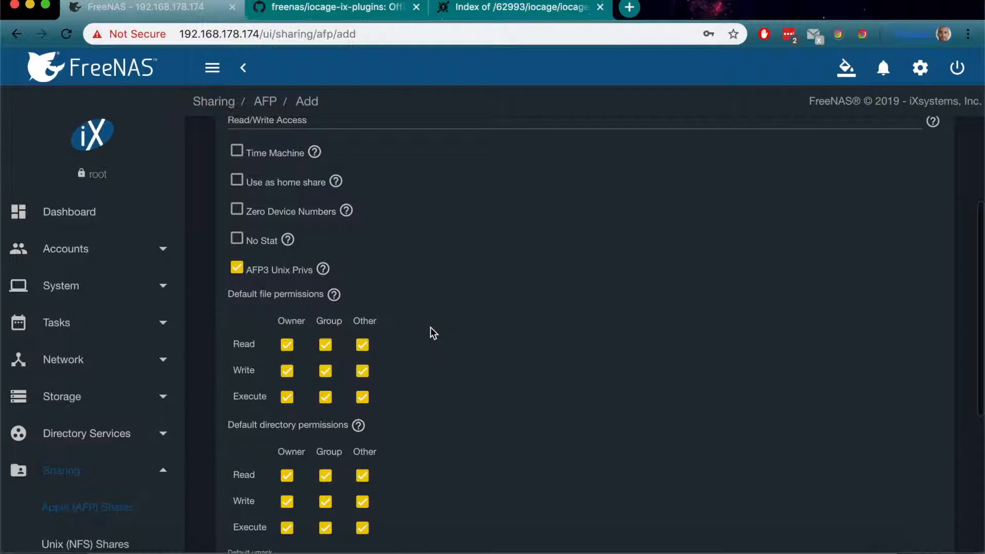
Step: Save the AFP share and enable its service
scroll(430, 327, down, 6)
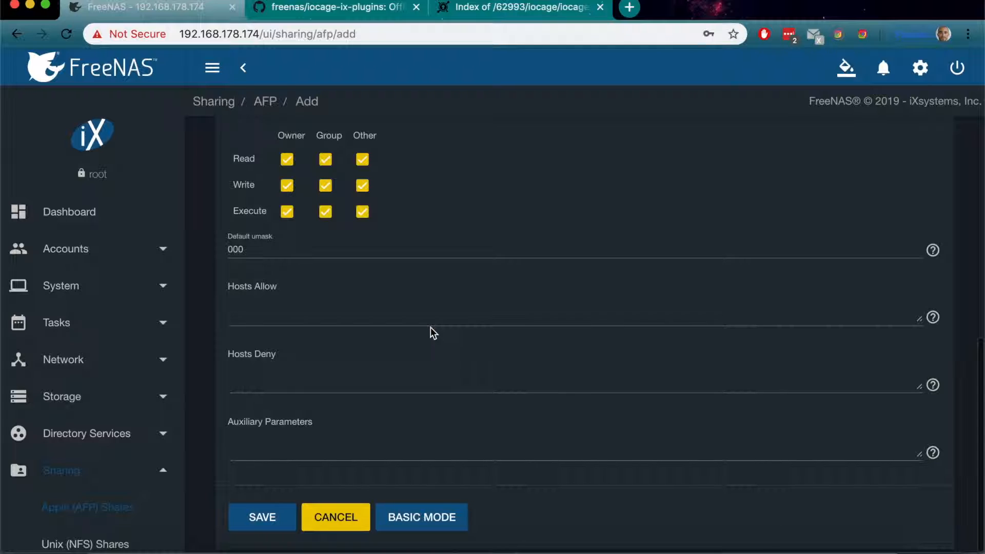
click(257, 525)
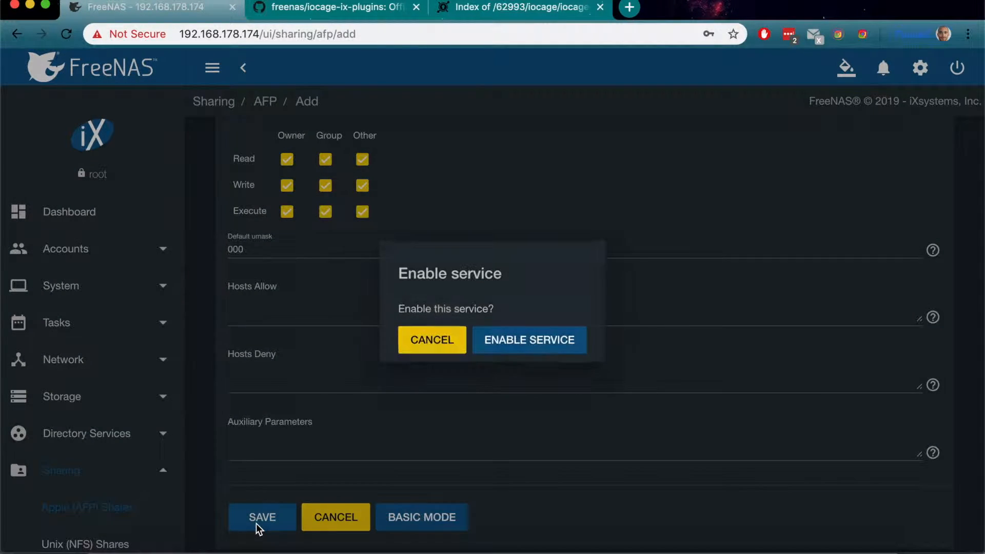
click(522, 338)
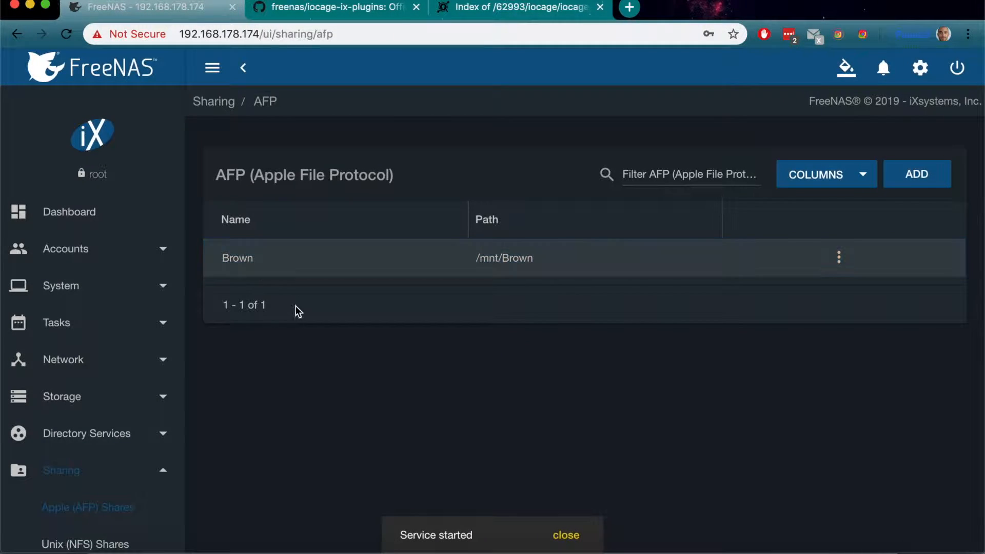
Step: Review the AFP entry in the services list and its settings, then leave the settings without saving
scroll(102, 425, down, 3)
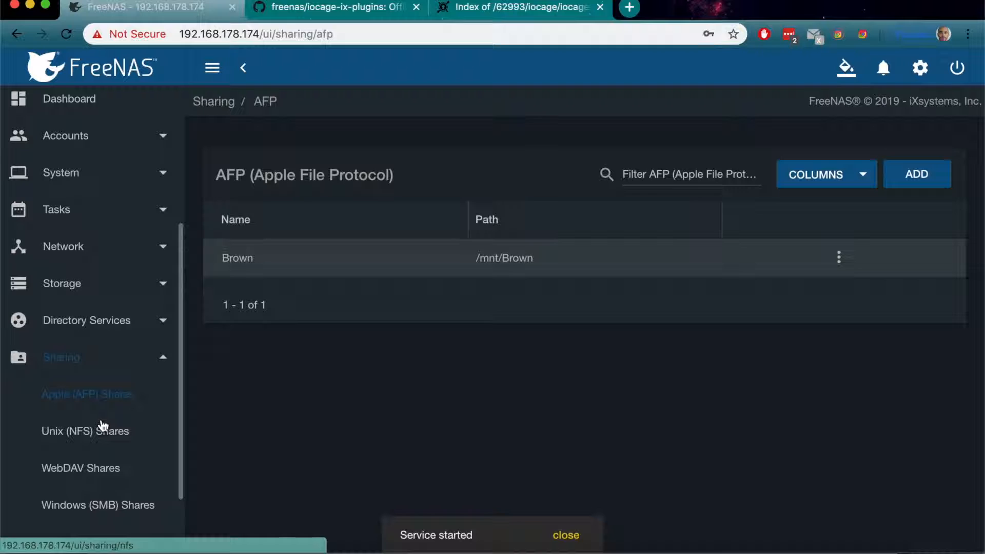
scroll(104, 425, down, 4)
click(70, 447)
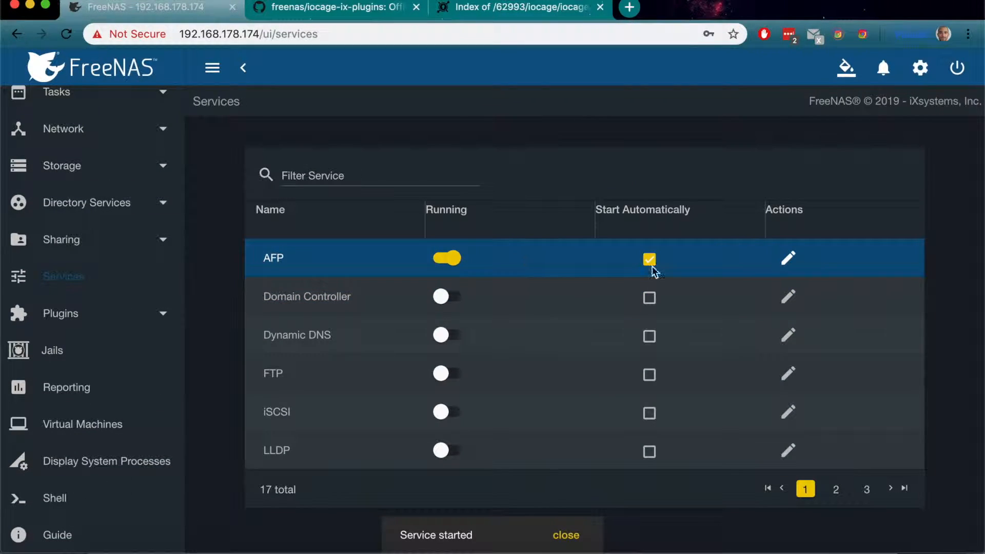
click(788, 257)
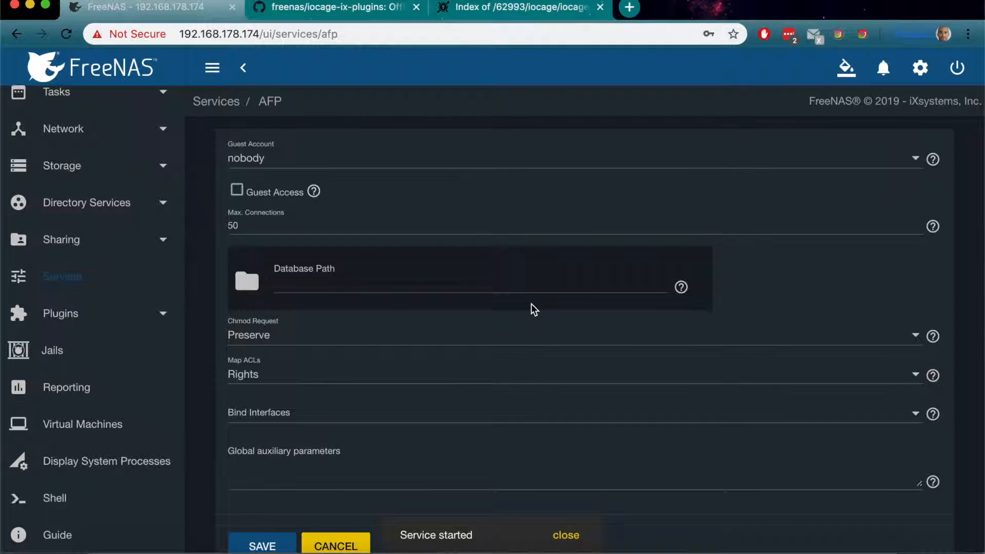
click(327, 517)
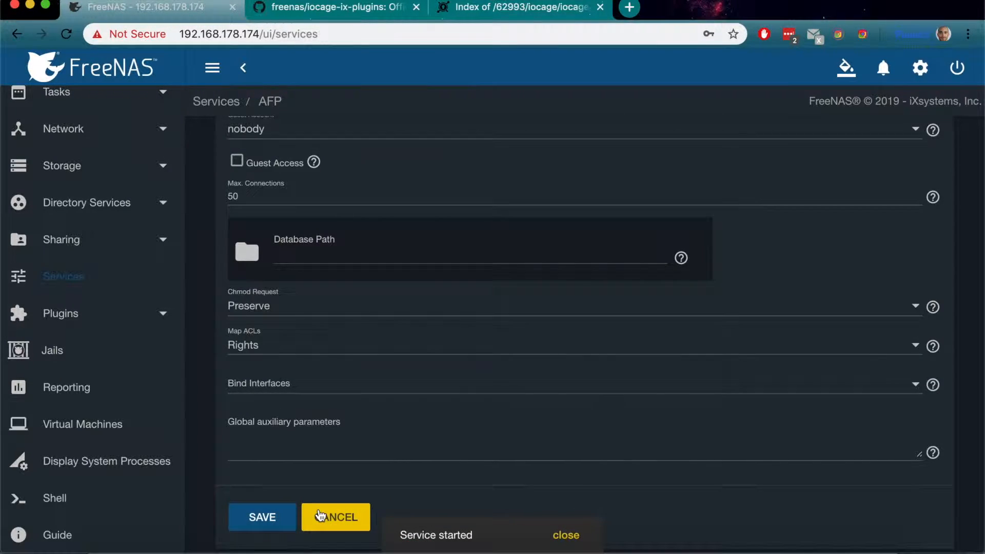
Step: Start the SSH service and set it to start automatically
scroll(383, 386, down, 5)
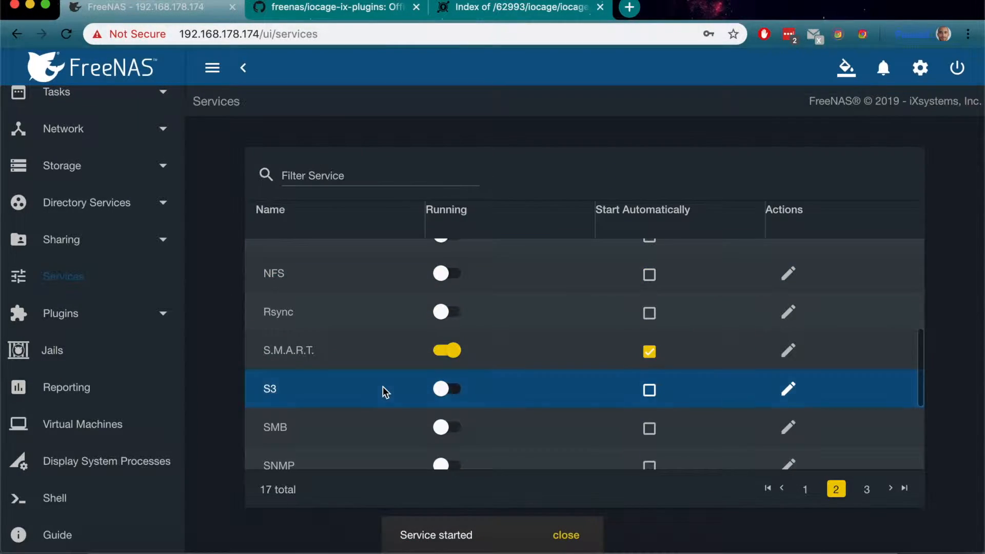
scroll(413, 419, down, 4)
click(442, 391)
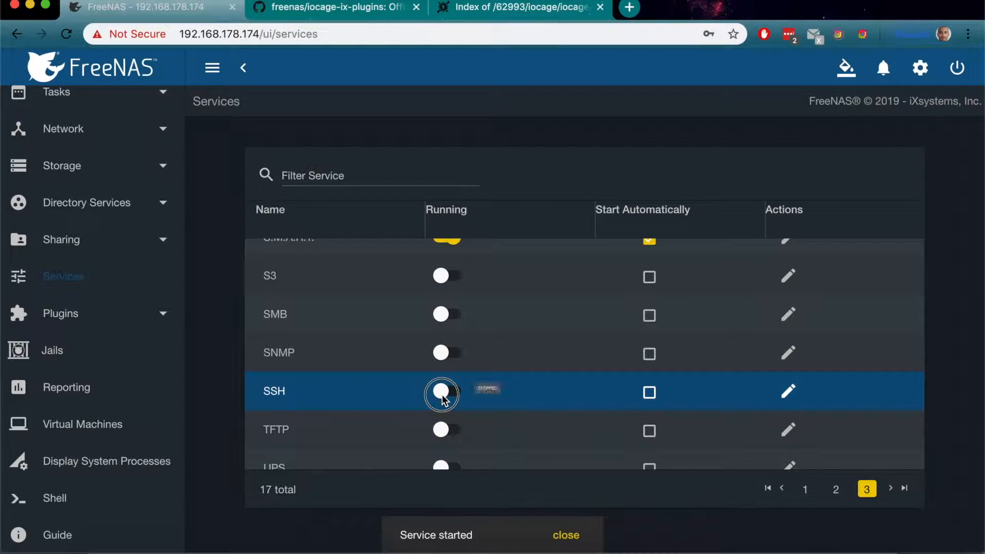
click(650, 393)
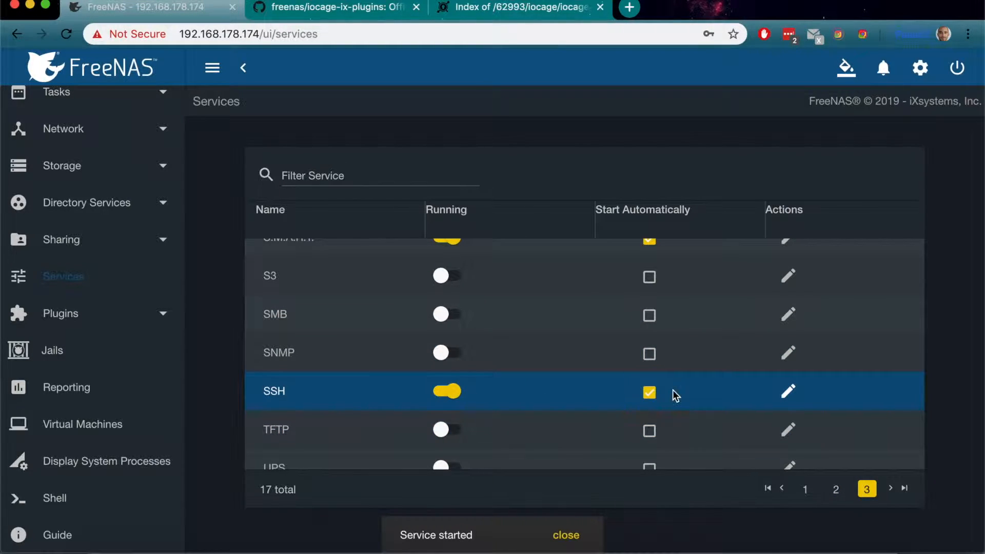
Step: Allow logging in as root with password in the SSH service settings, show the advanced options, and save
click(788, 393)
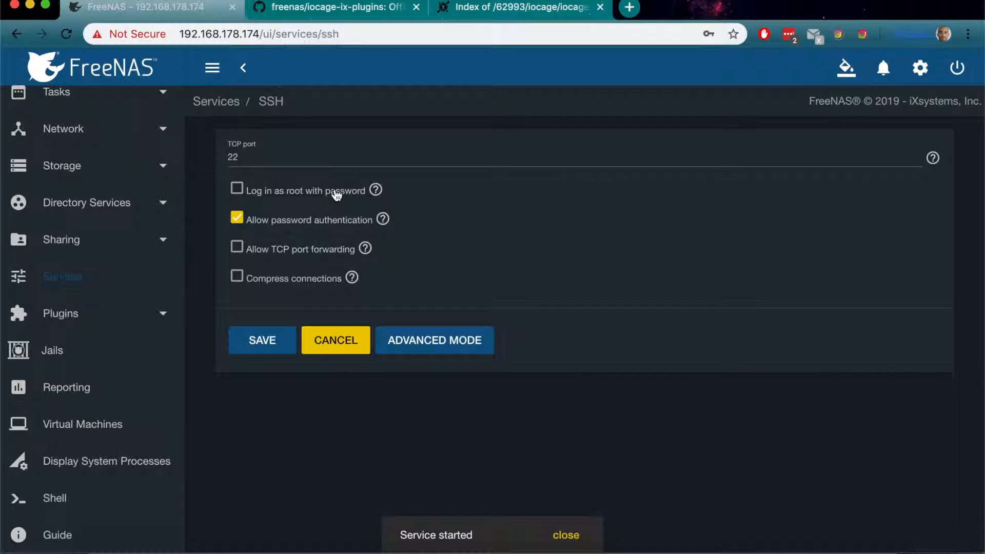
click(266, 192)
click(402, 333)
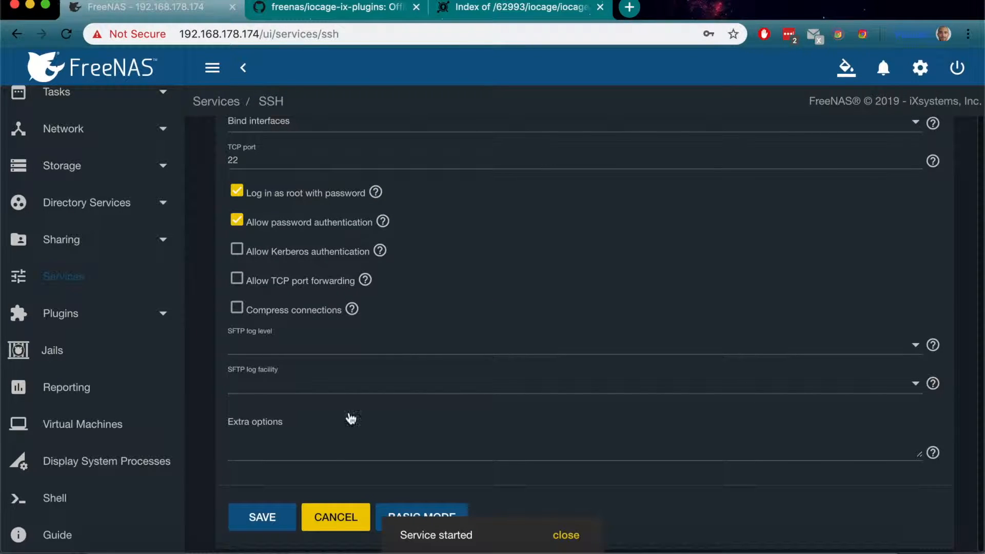
click(263, 519)
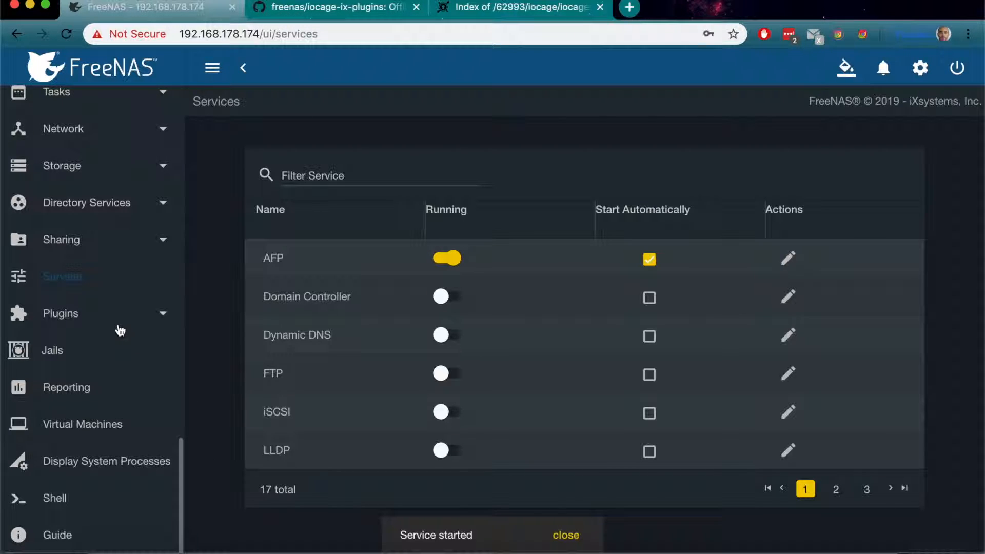
click(779, 542)
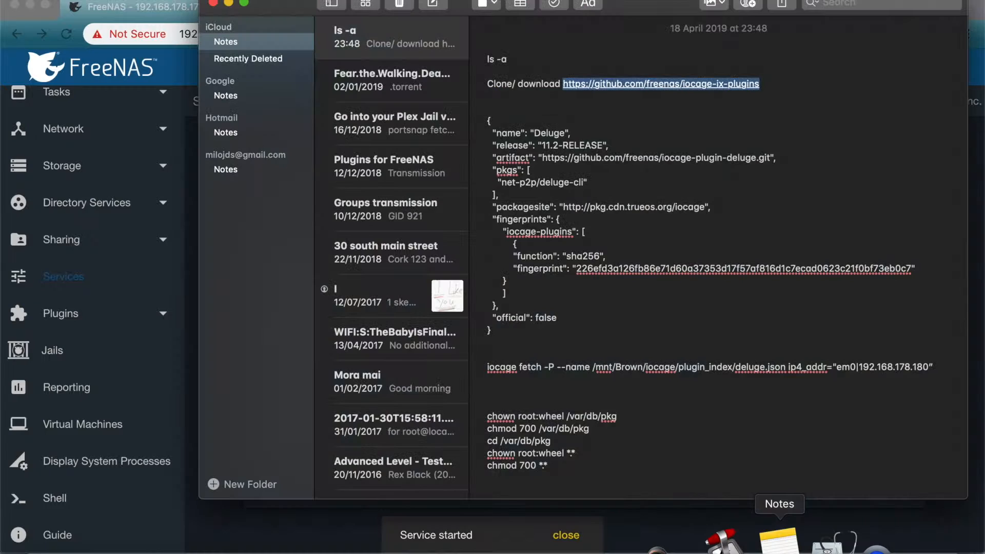
click(775, 86)
drag(779, 85, 563, 86)
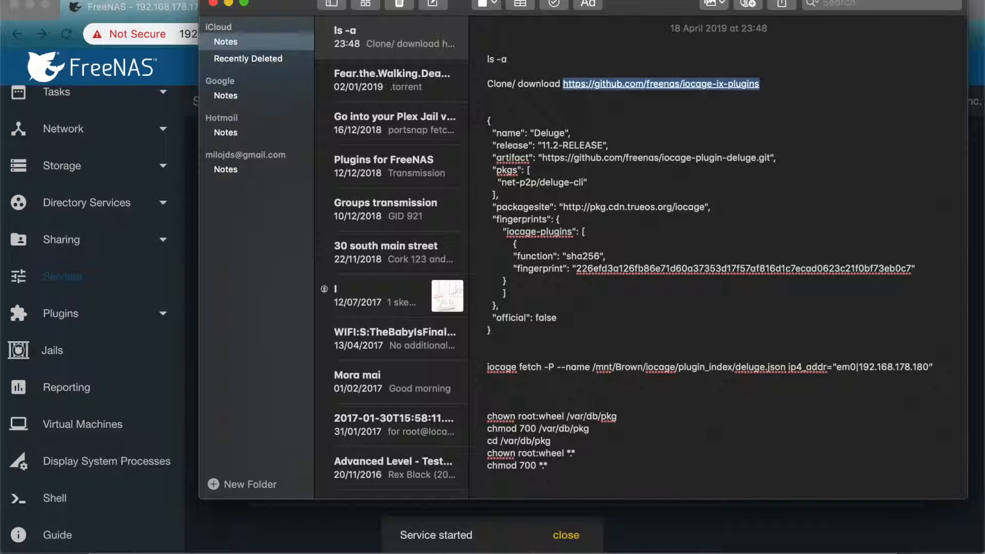
Step: Switch to the browser's iocage-ix-plugins GitHub page, review the clone and ZIP download options, and close them without downloading
click(194, 159)
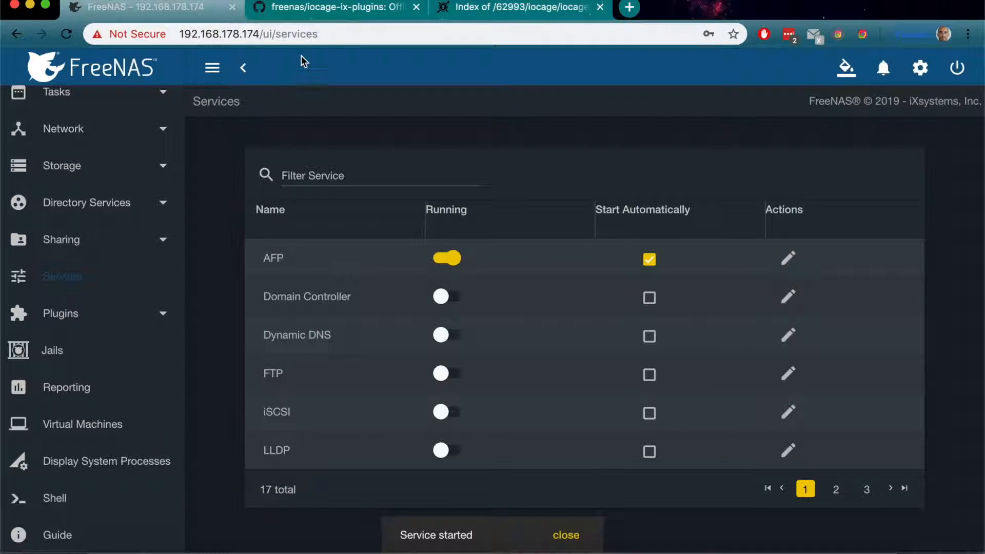
click(352, 8)
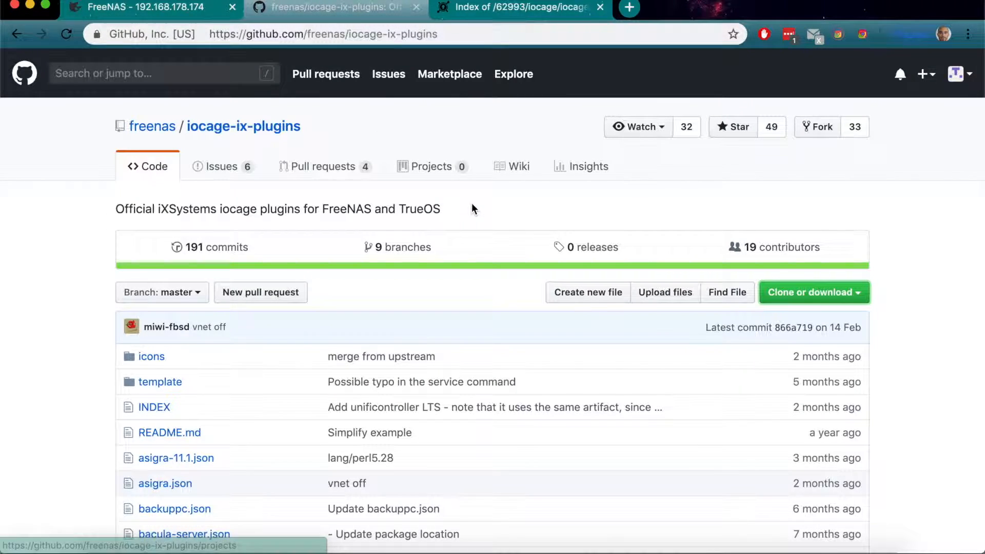
click(832, 292)
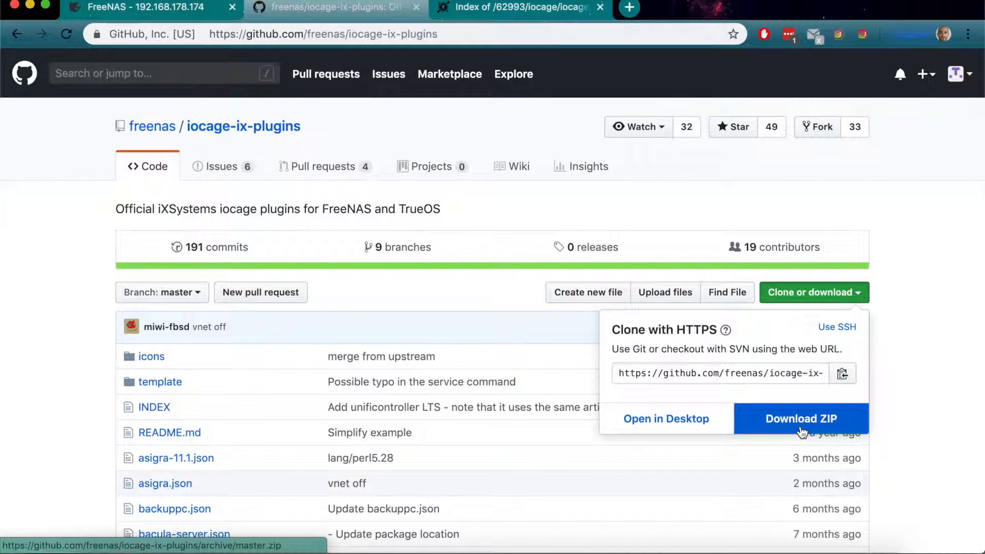
click(913, 391)
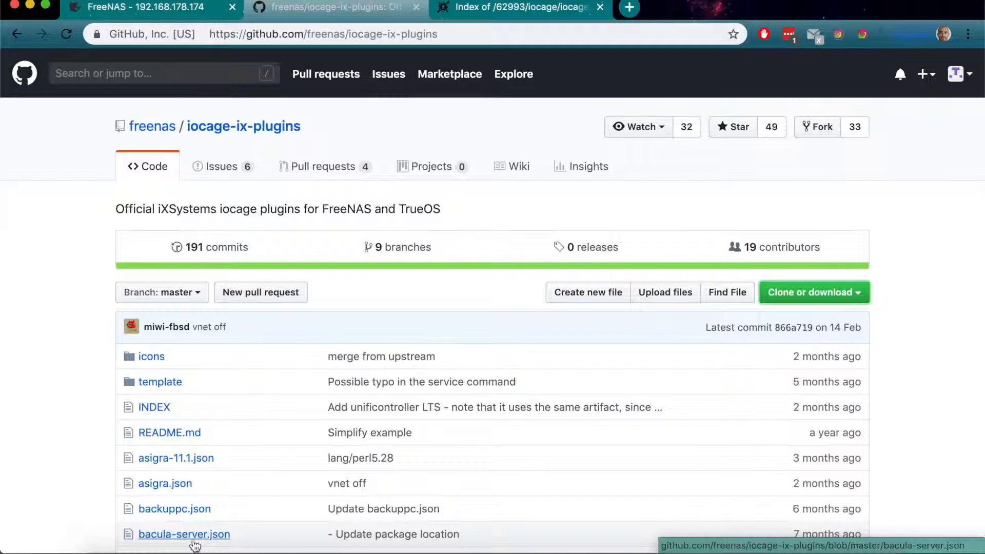
Step: Switch to Finder, open the iocage-ix-plugins-master folder in Downloads, and look through its plugin JSON files
click(98, 547)
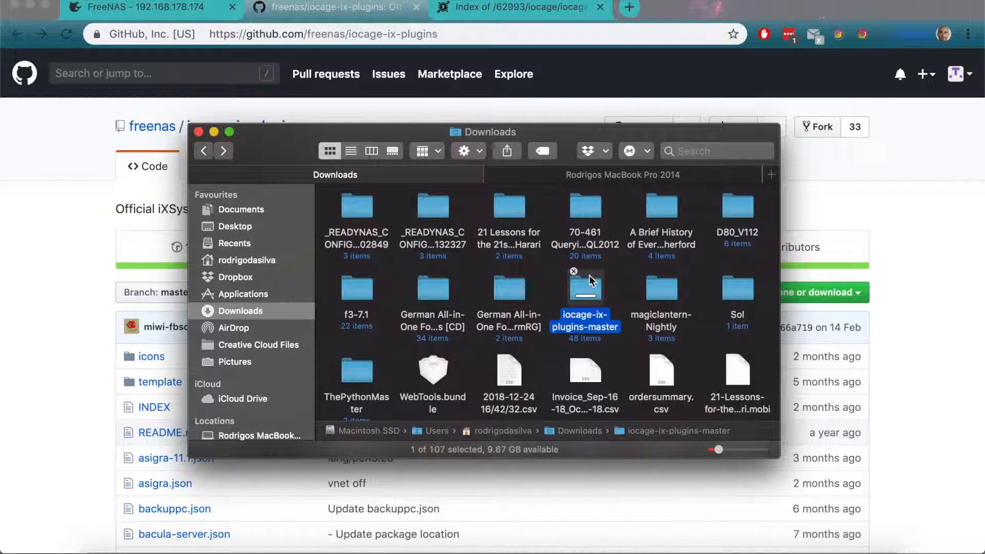
double_click(586, 288)
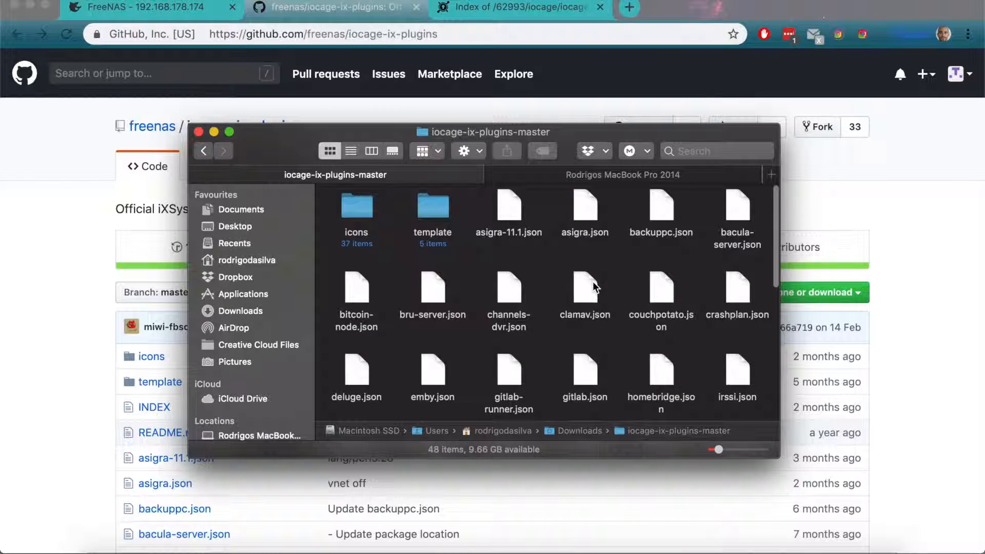
scroll(595, 285, down, 10)
scroll(595, 286, up, 10)
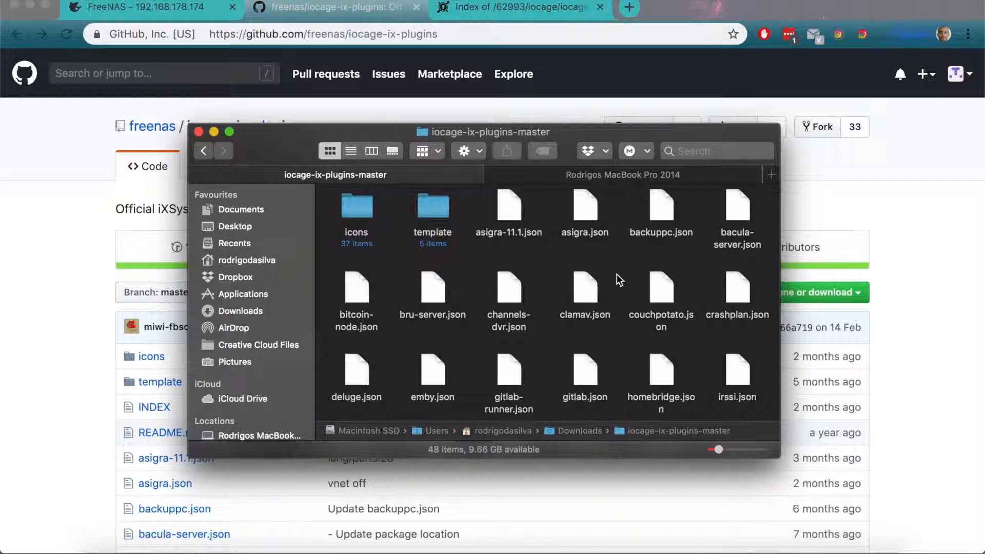
Step: Browse the network locations in the second Finder tab, checking the freenas (2) server and opening the freenas server
click(607, 174)
click(259, 333)
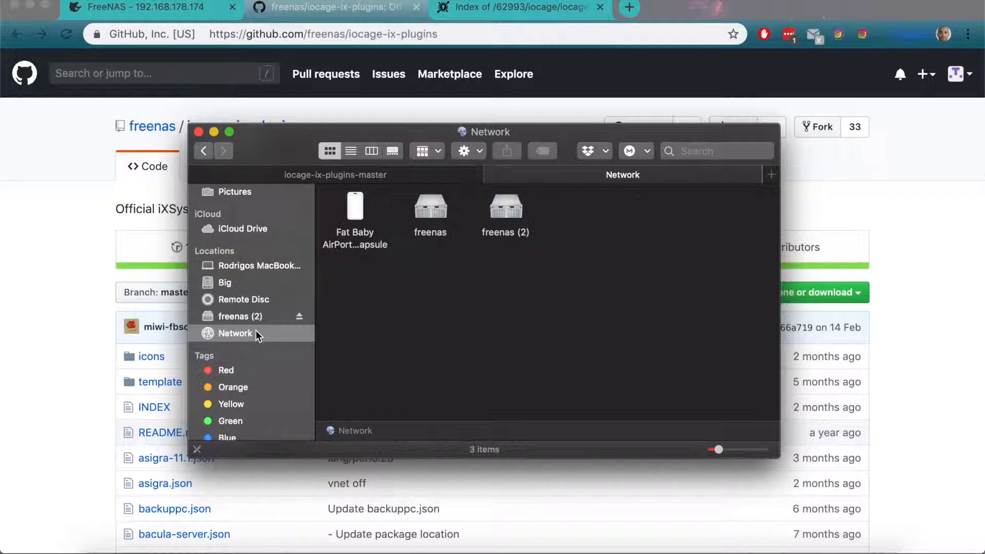
double_click(510, 208)
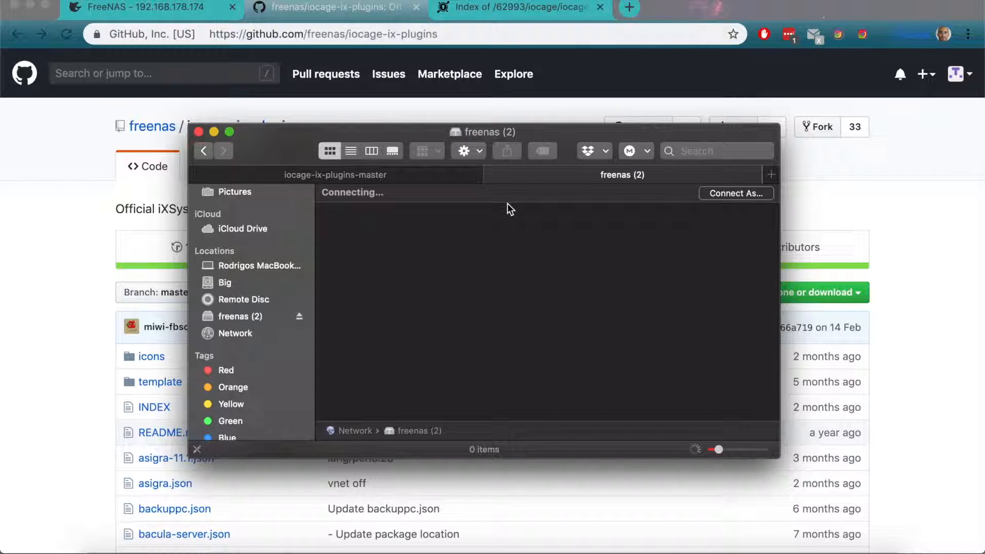
click(203, 150)
double_click(430, 208)
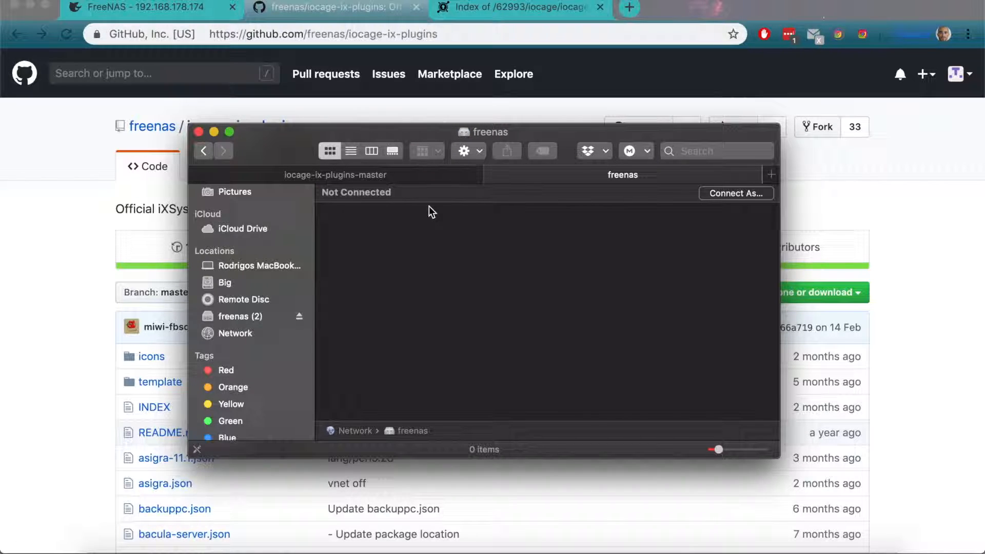
Step: Try to connect to the freenas server as root with the account password, cancel the login, and reopen the server from the network
click(745, 193)
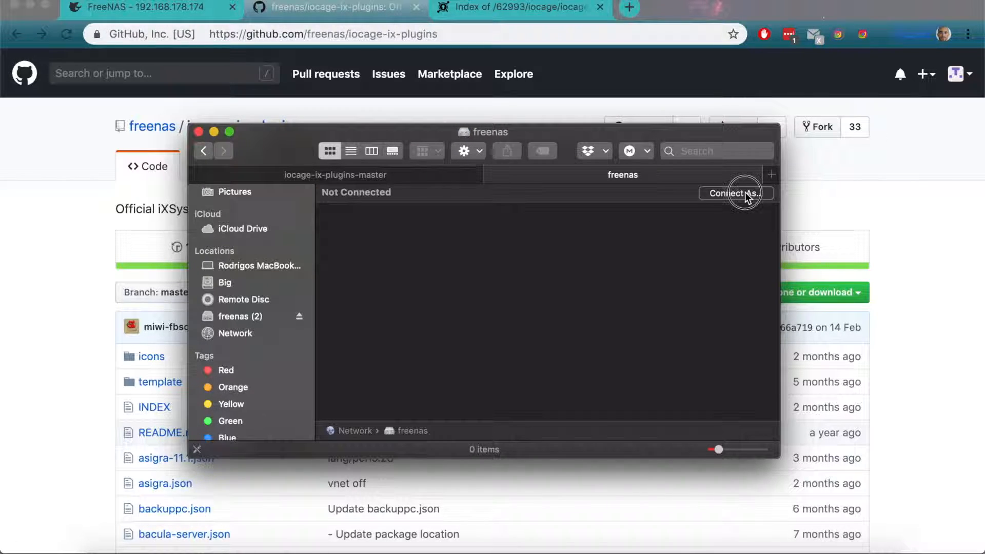
click(598, 237)
click(552, 240)
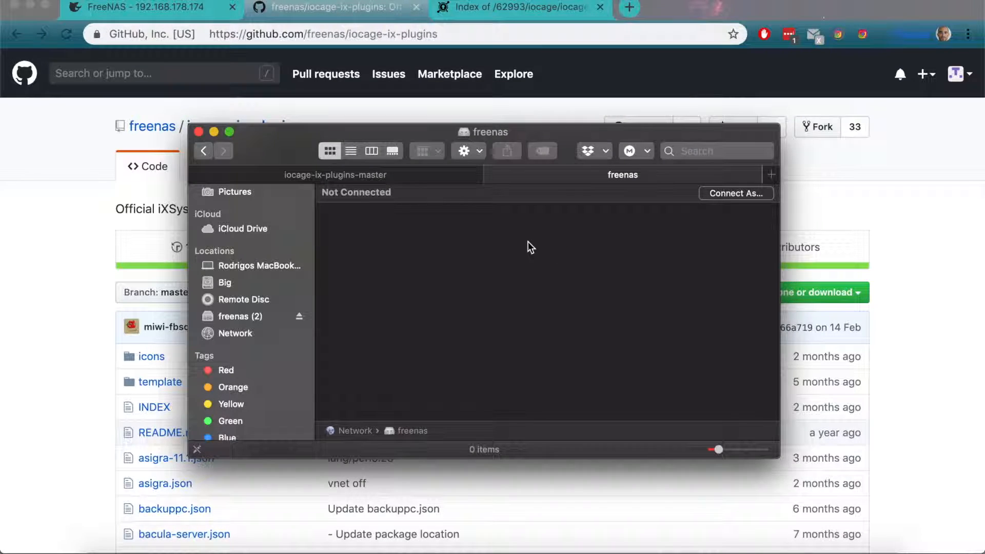
click(730, 196)
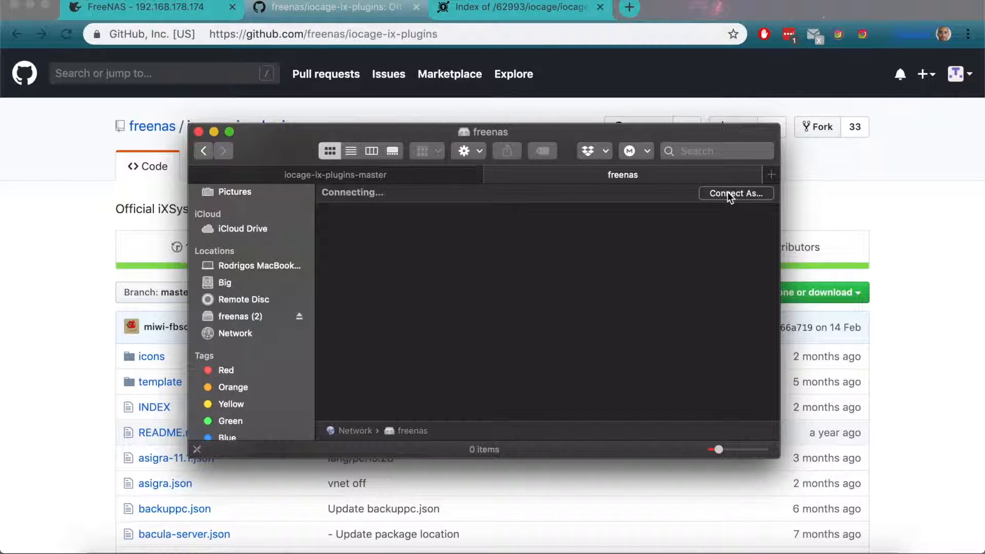
drag(503, 161, 409, 160)
text(root)
key(Tab)
click(594, 240)
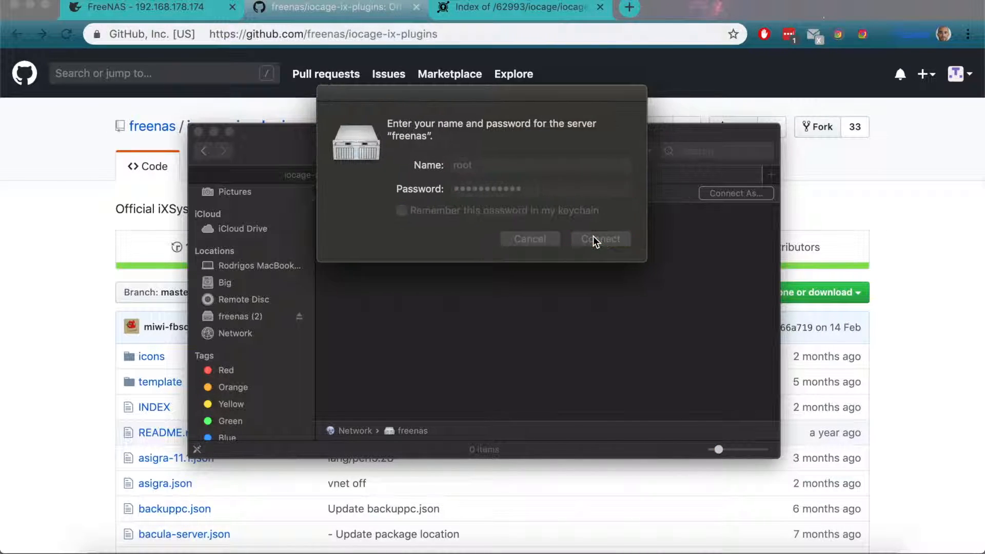
click(548, 241)
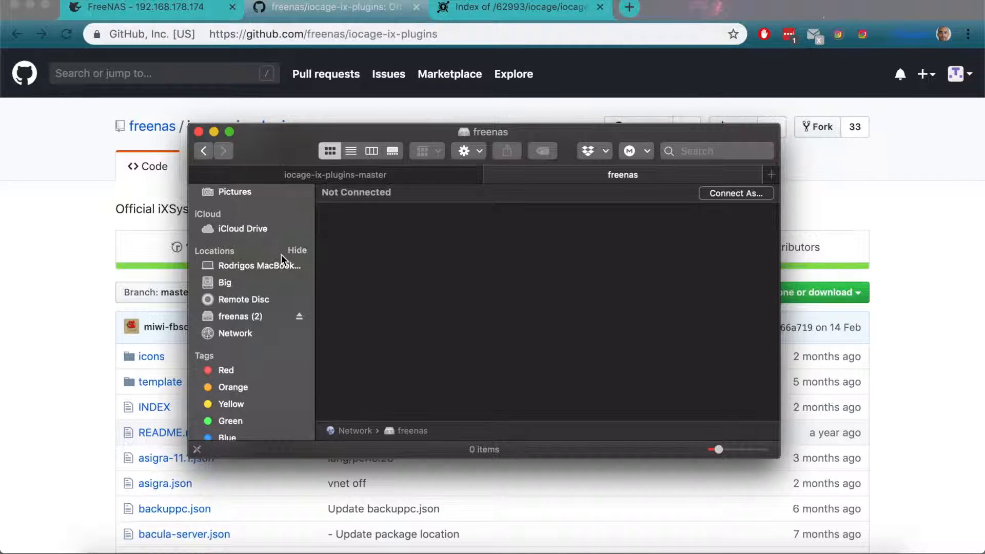
click(250, 333)
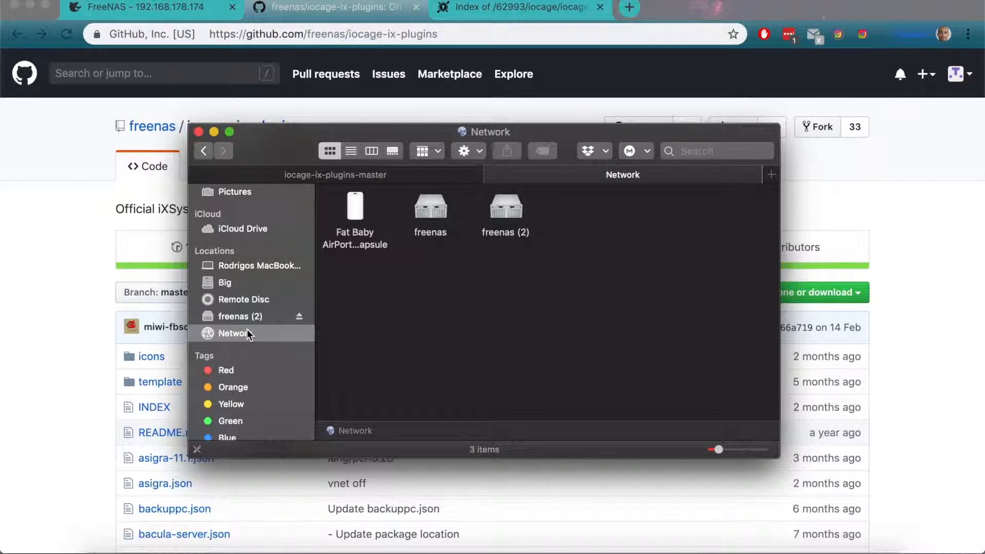
double_click(433, 211)
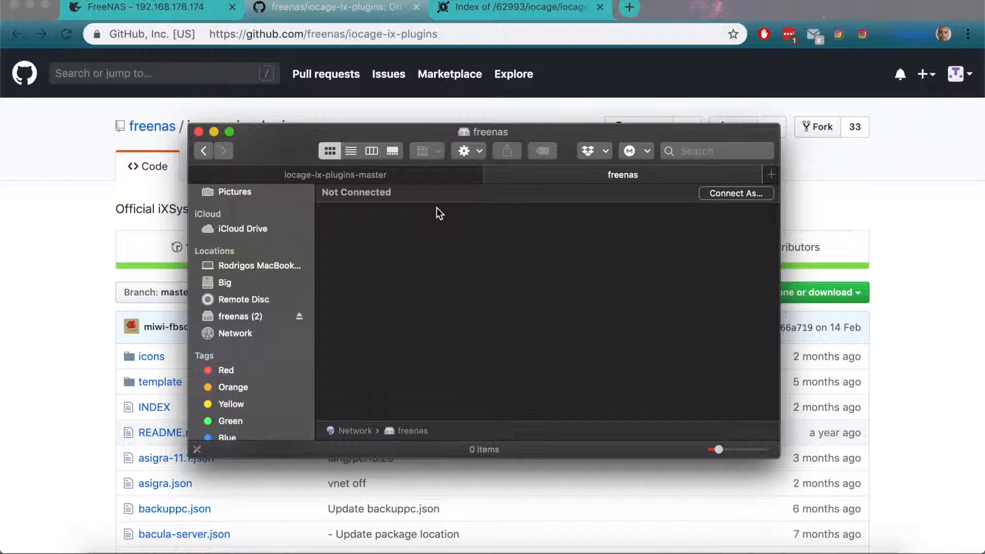
Step: Return to FreeNAS in the browser and start adding a user account with full name admin and username admin
click(68, 233)
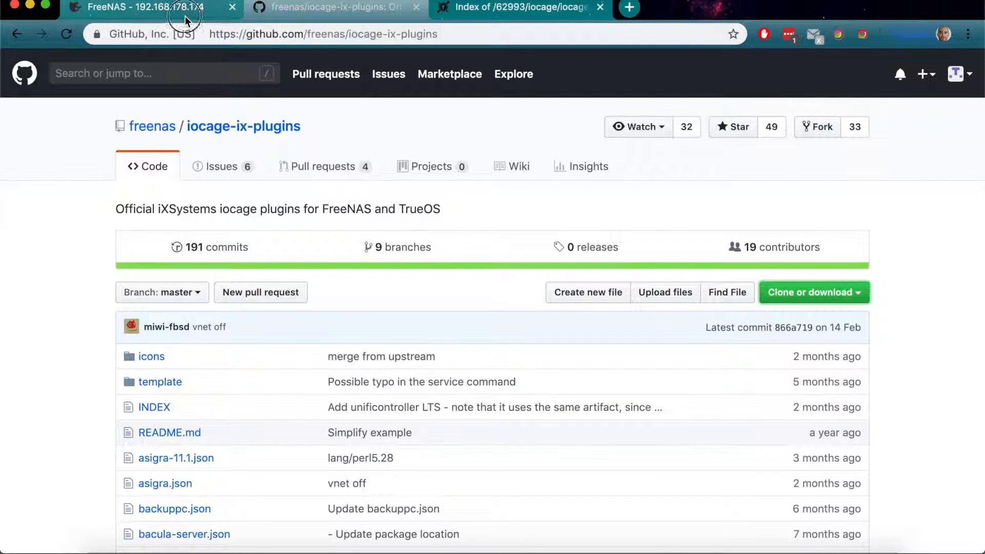
click(200, 10)
scroll(167, 298, up, 5)
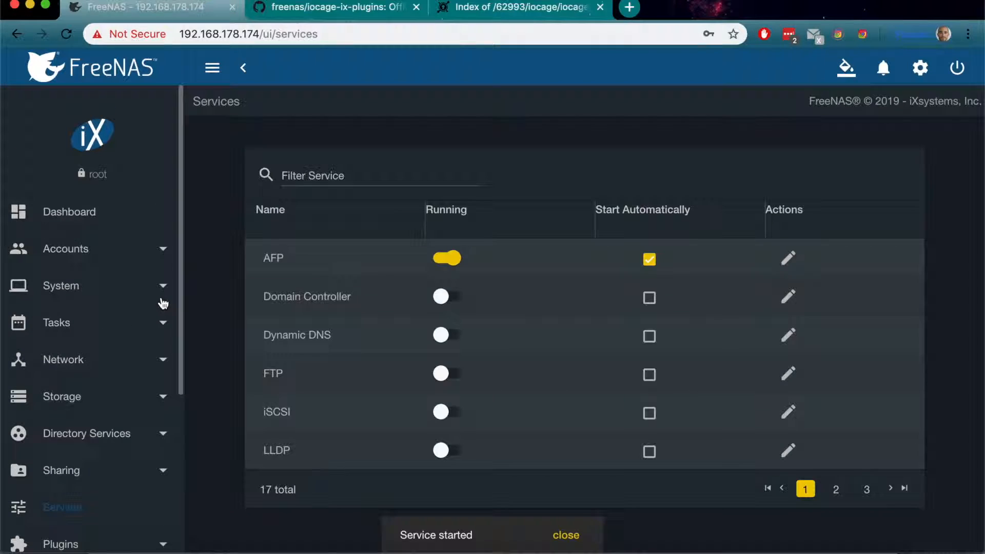
click(95, 262)
click(66, 328)
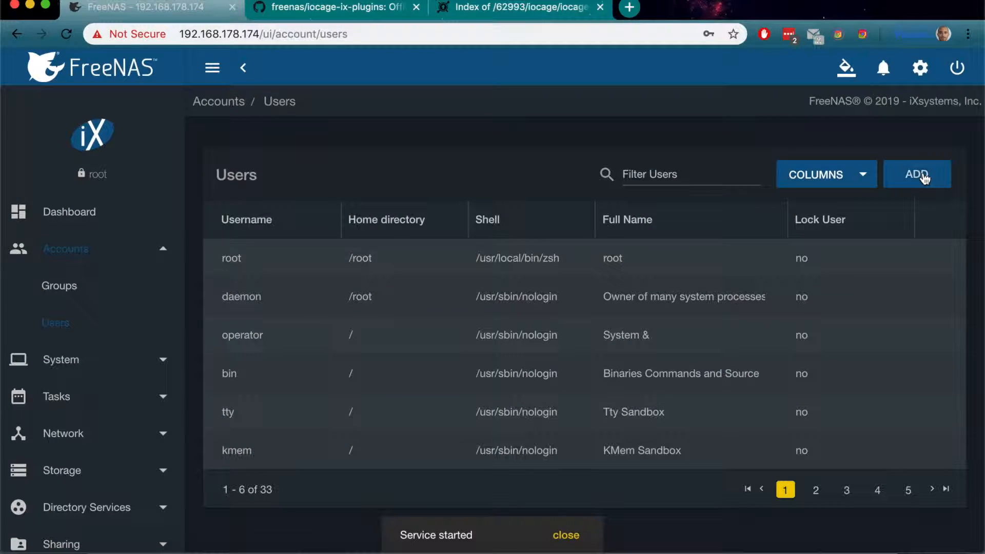
click(924, 177)
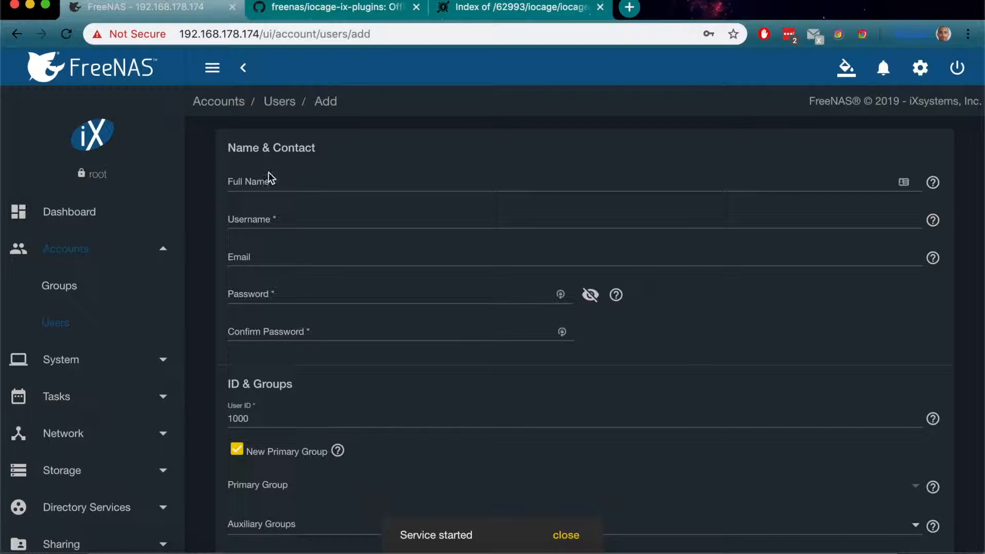
click(282, 190)
text(admin)
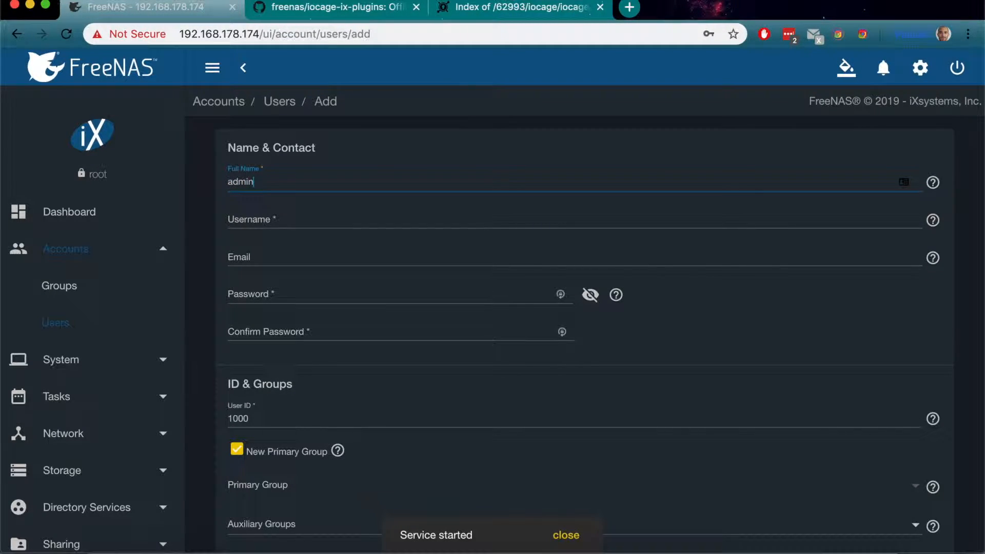
key(Tab)
text(a)
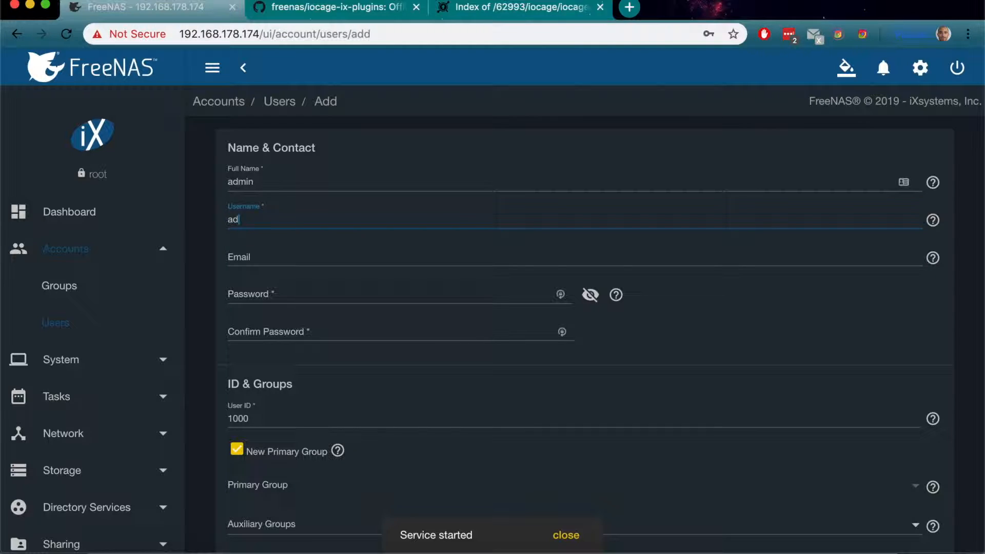
Step: Enter the new user's account password and confirm it
click(278, 295)
text(•••)
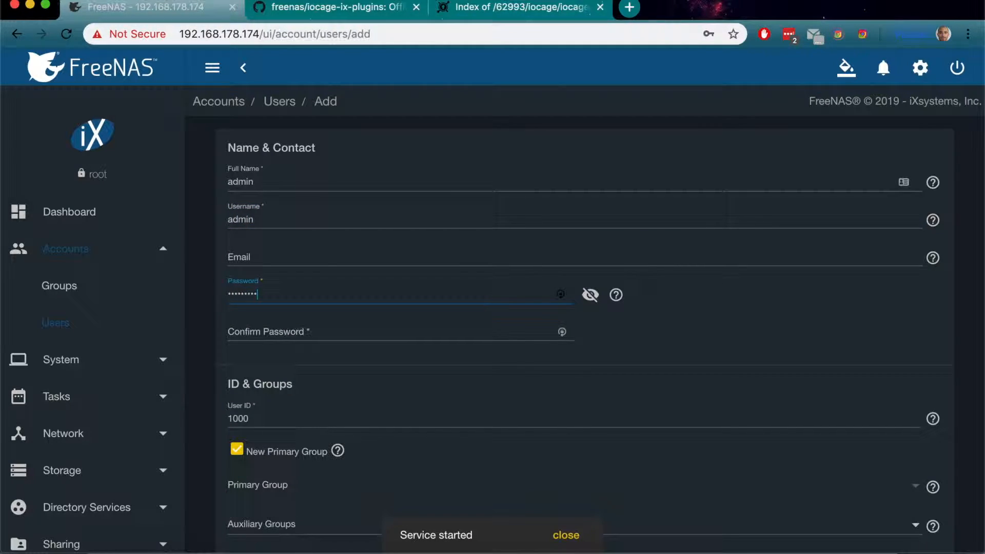
key(Tab)
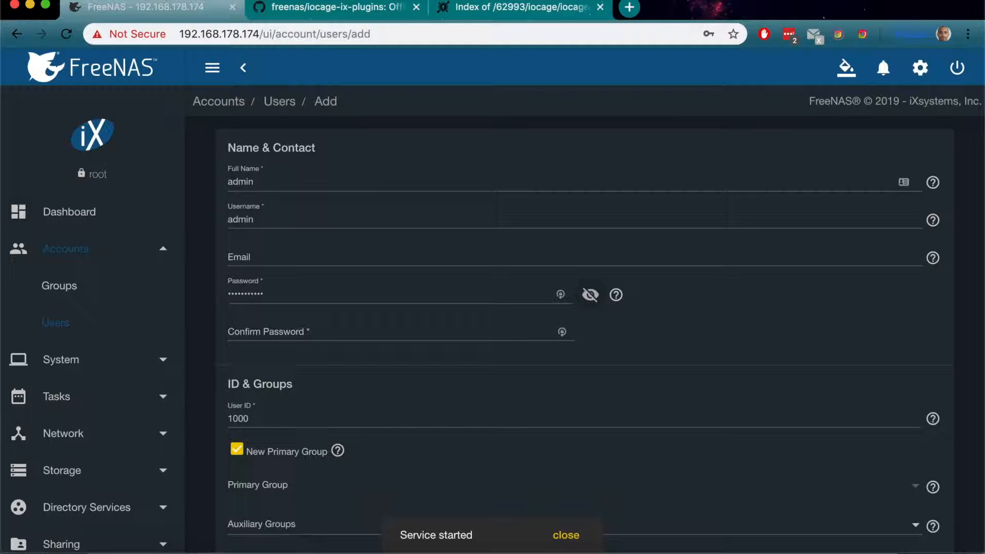
click(318, 333)
text(••••)
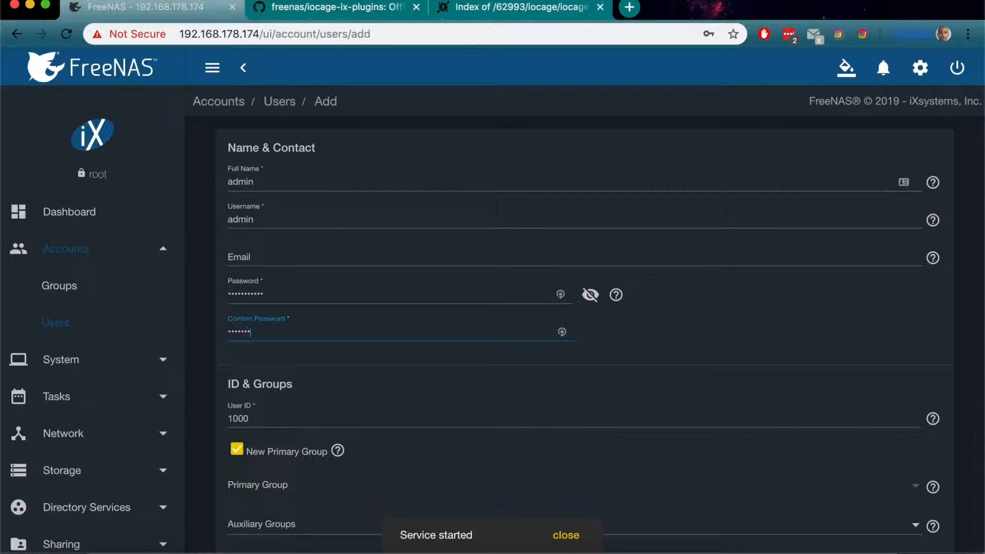
Step: Permit sudo for the new user, grant home directory write permission to Group and Other, and save the account
scroll(363, 374, down, 7)
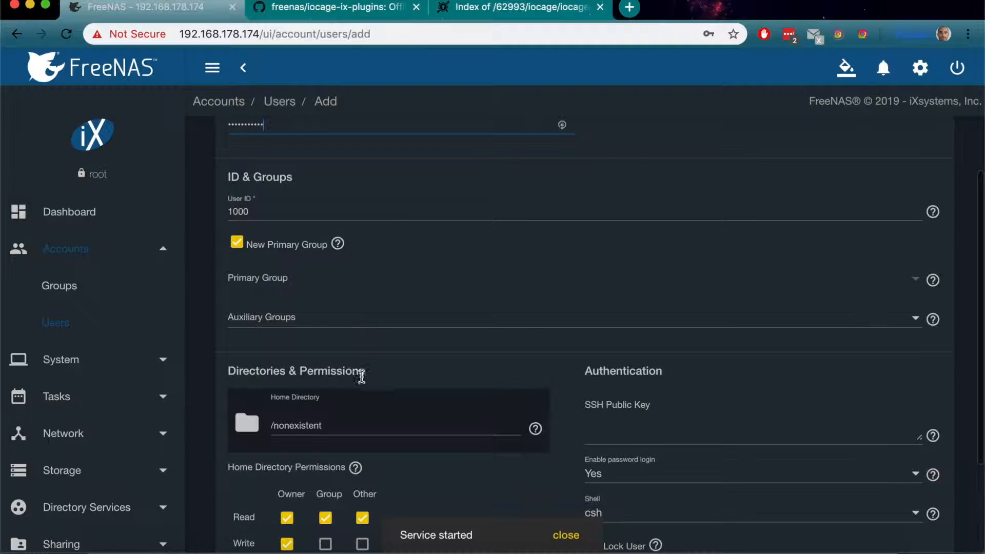
click(594, 425)
click(326, 395)
click(363, 396)
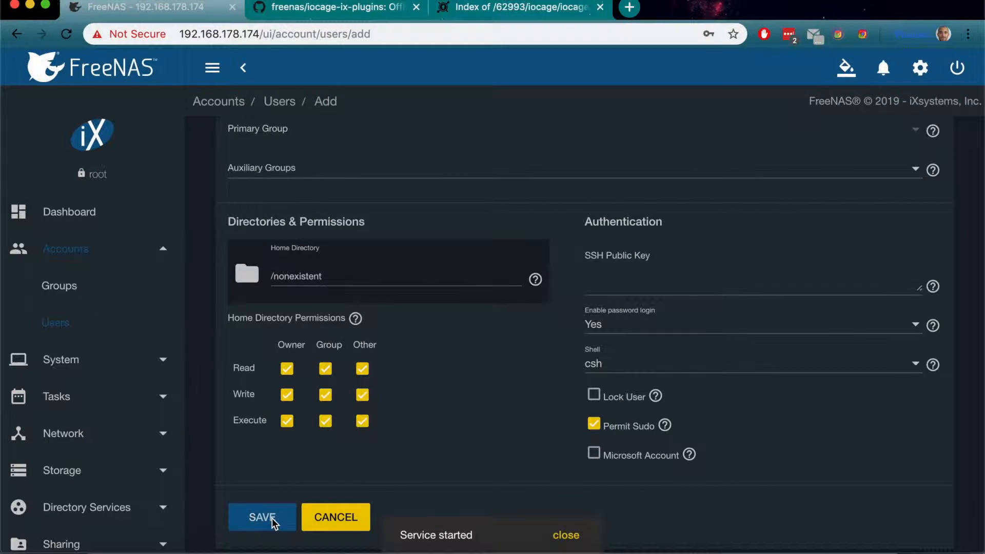
click(261, 518)
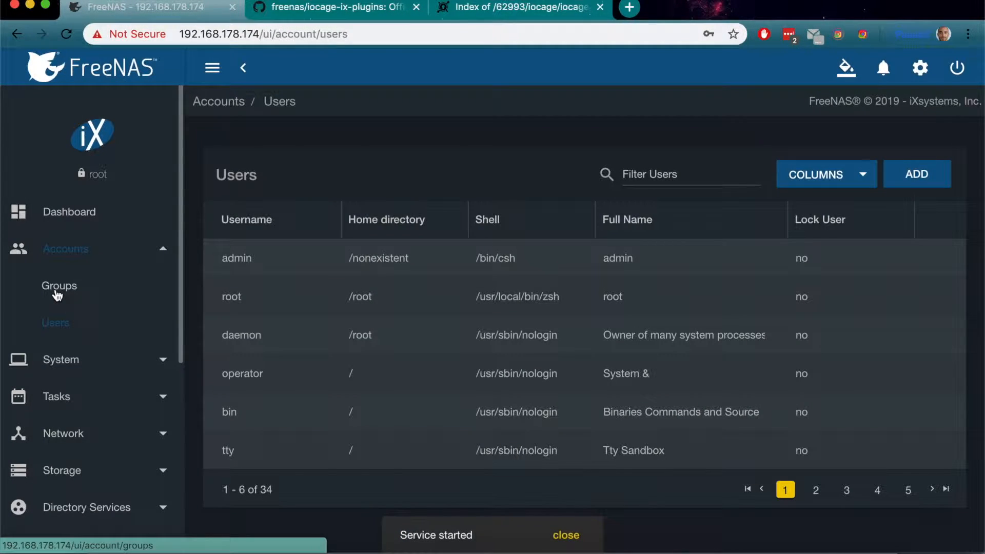
Step: Add root to the members of the admin group and save the membership
click(58, 295)
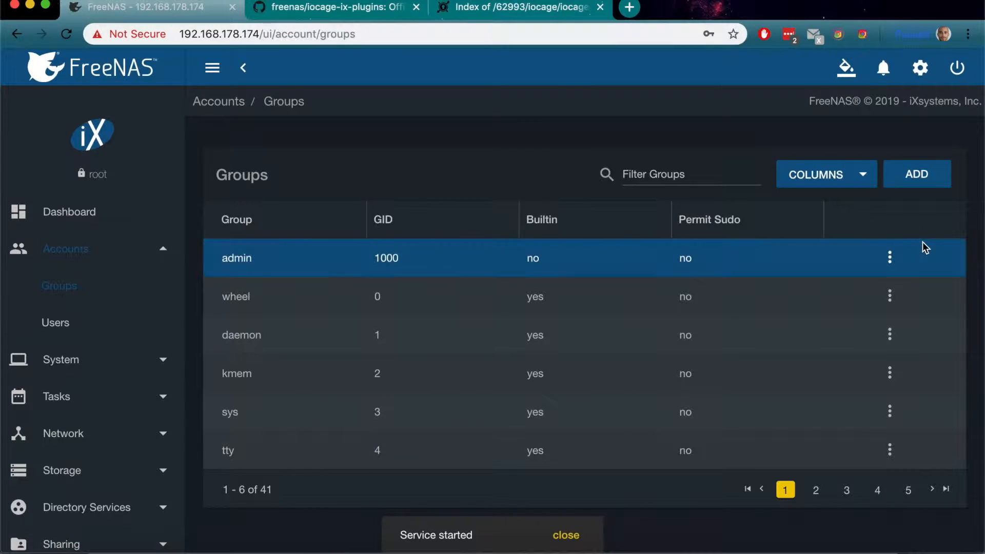
click(891, 259)
click(848, 273)
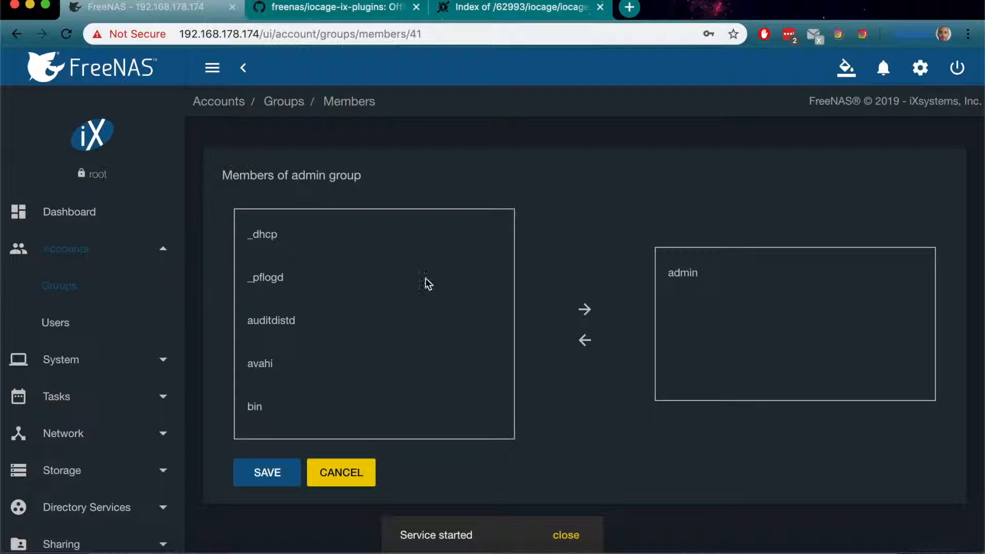
scroll(365, 301, down, 10)
scroll(365, 303, up, 3)
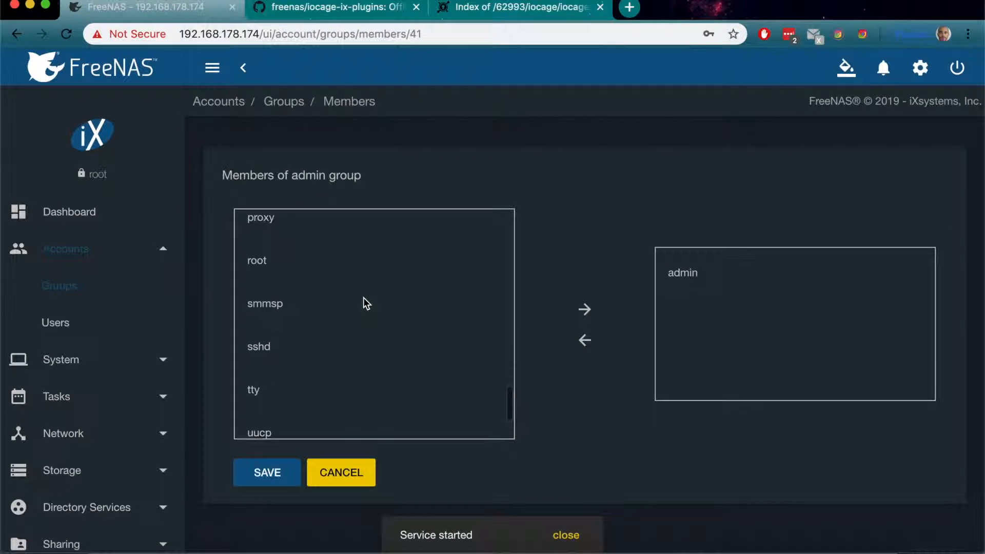
click(281, 292)
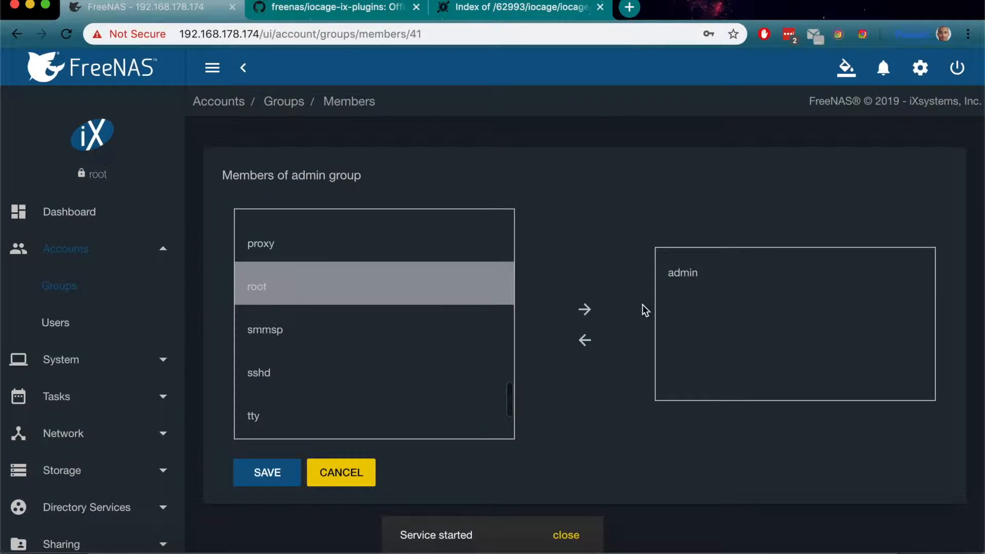
click(585, 313)
click(262, 473)
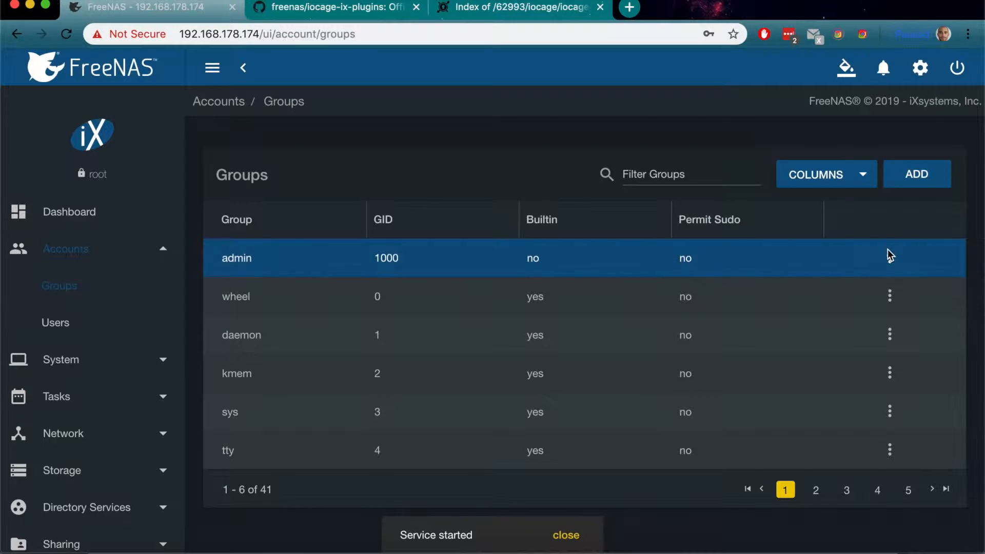
Step: Edit the admin group to permit sudo and save the change
click(891, 257)
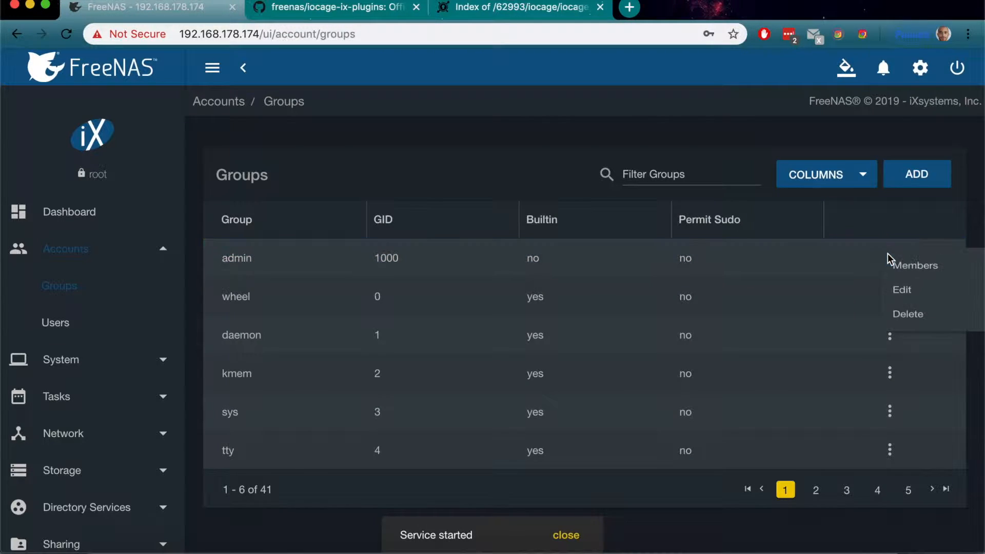
click(899, 294)
click(237, 226)
click(255, 314)
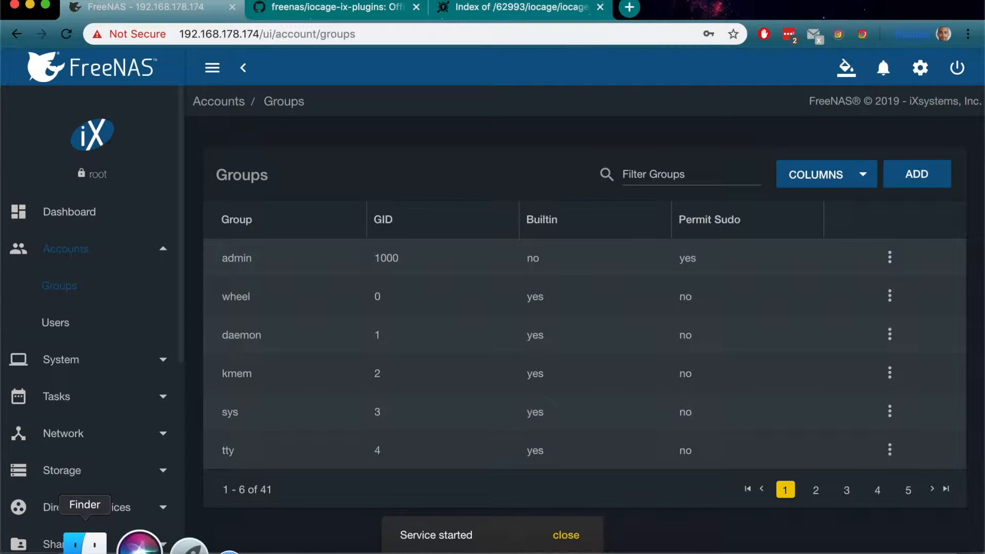
Step: Switch to Finder, connect to the freenas server on the network and open the iocage folder in the Brown share
click(101, 545)
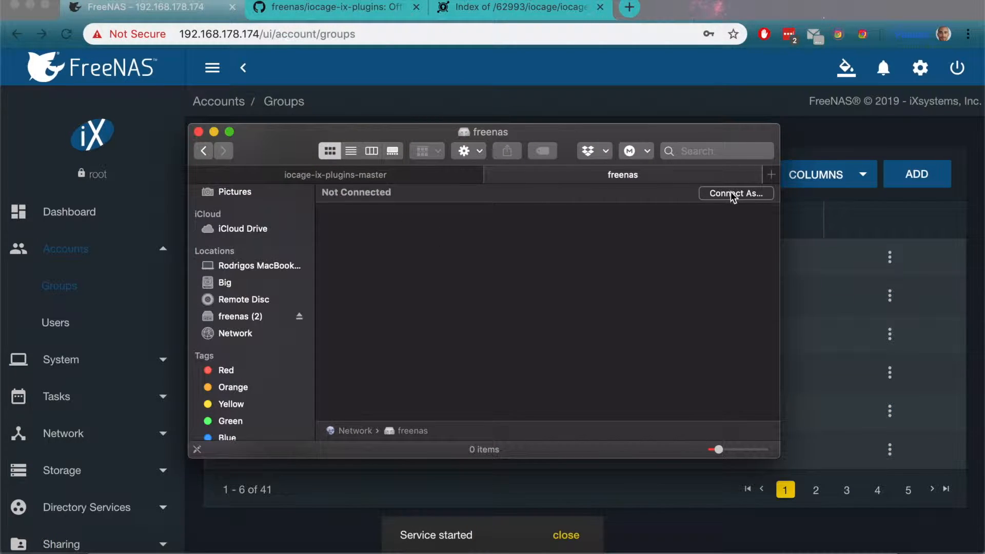
click(257, 334)
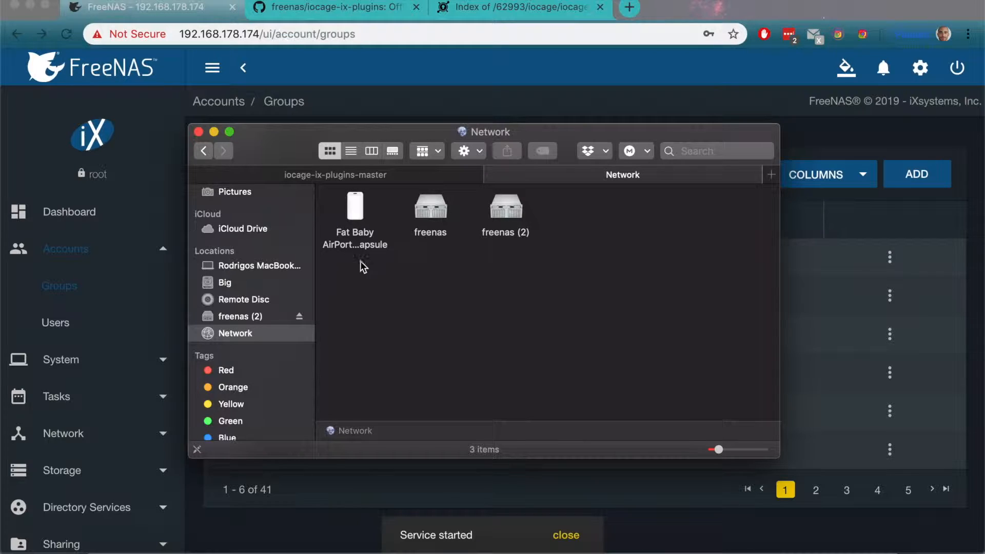
double_click(420, 216)
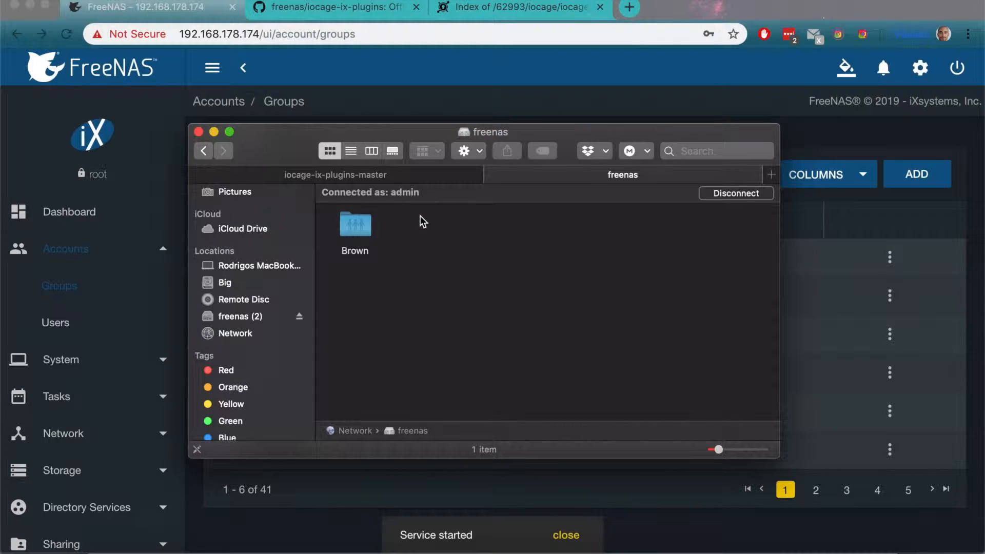
double_click(359, 230)
double_click(353, 210)
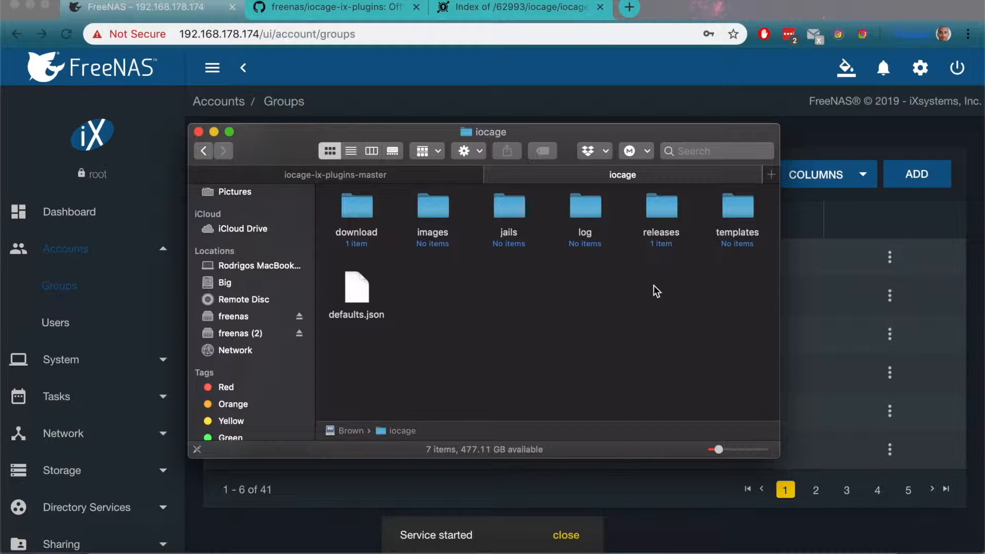
Step: Return to FreeNAS in the browser, open the Shell, list the home directory, and change to the root directory and list it
click(851, 201)
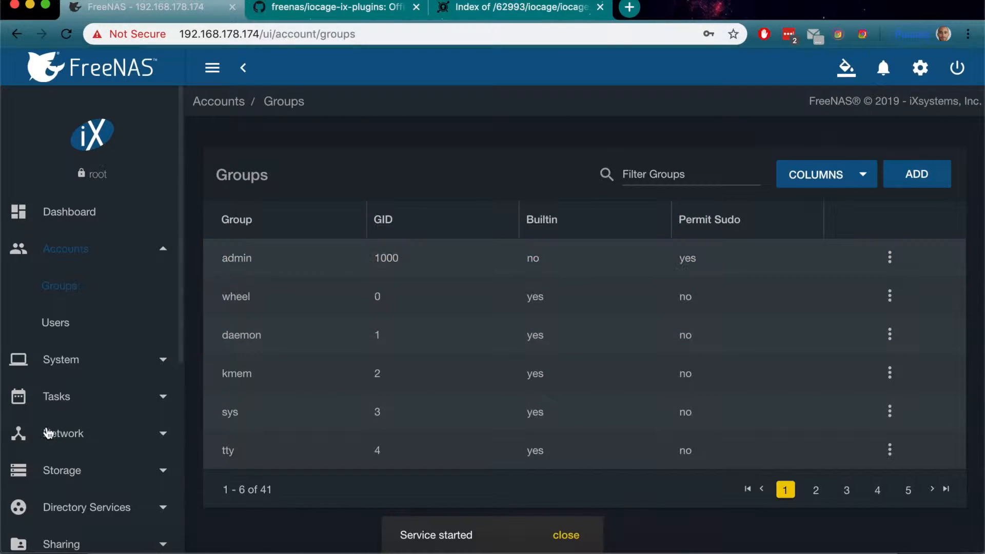
scroll(41, 434, down, 5)
click(84, 502)
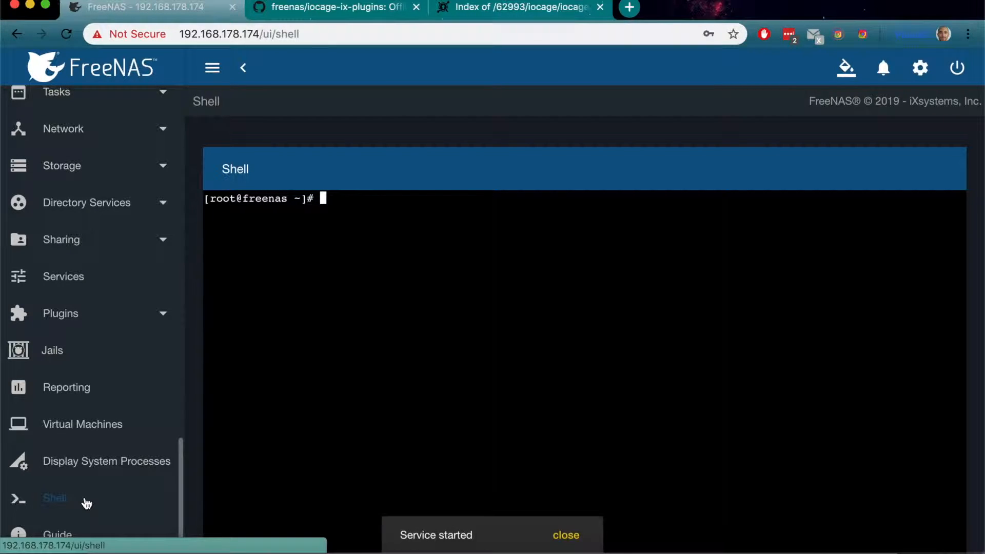
text(ls)
key(Return)
text(cd ..)
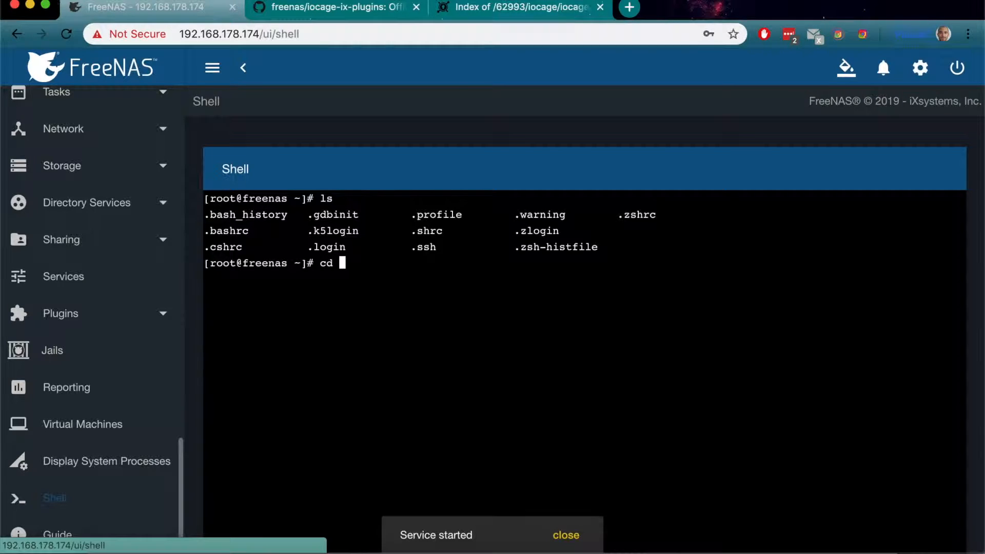
key(Return)
text(ls)
key(Return)
Step: Change to the mnt/Brown/iocage/ directory in the shell and list its contents
text(cd mnt/)
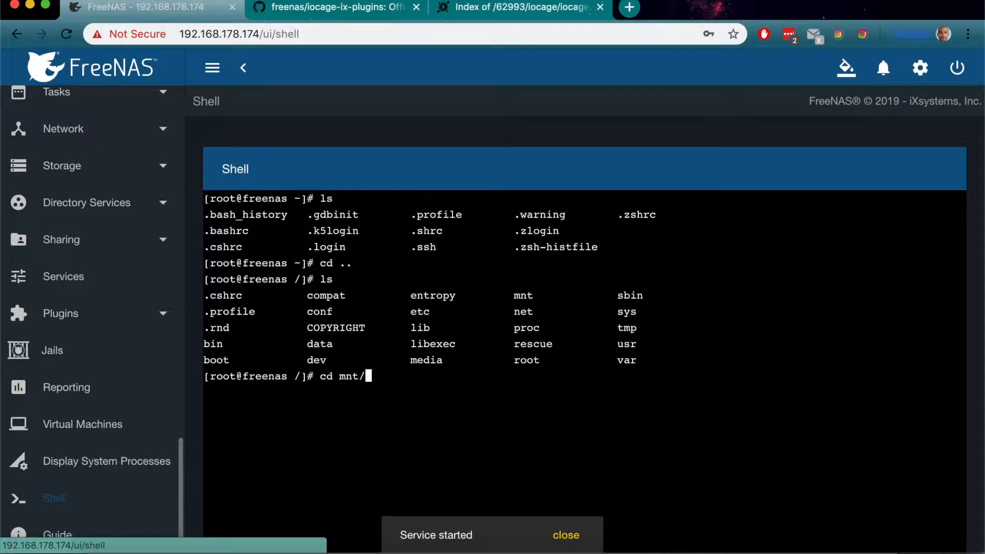
text(Brwon)
key(BackSpace)
key(BackSpace)
key(BackSpace)
key(Tab)
text(ioc)
key(Tab)
key(Return)
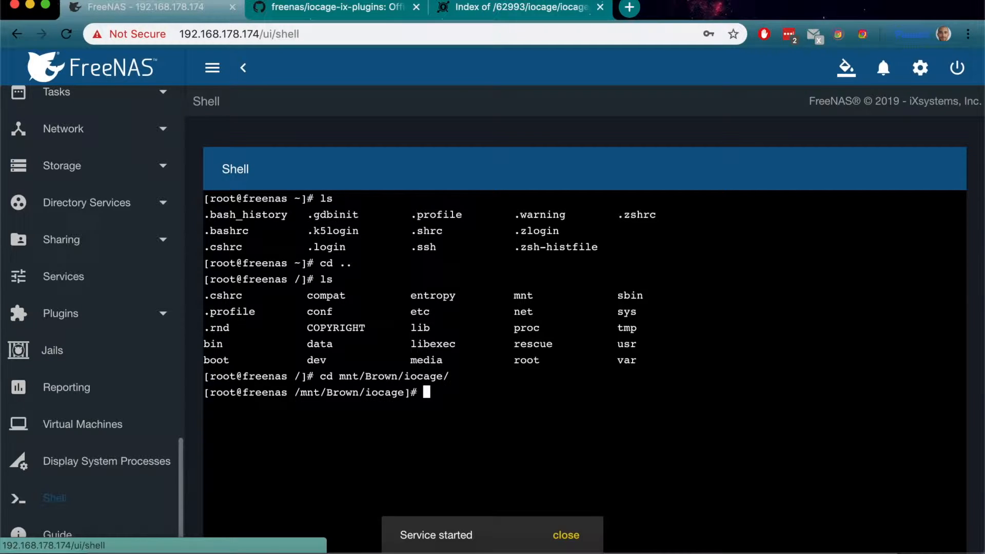
text(ls)
key(Return)
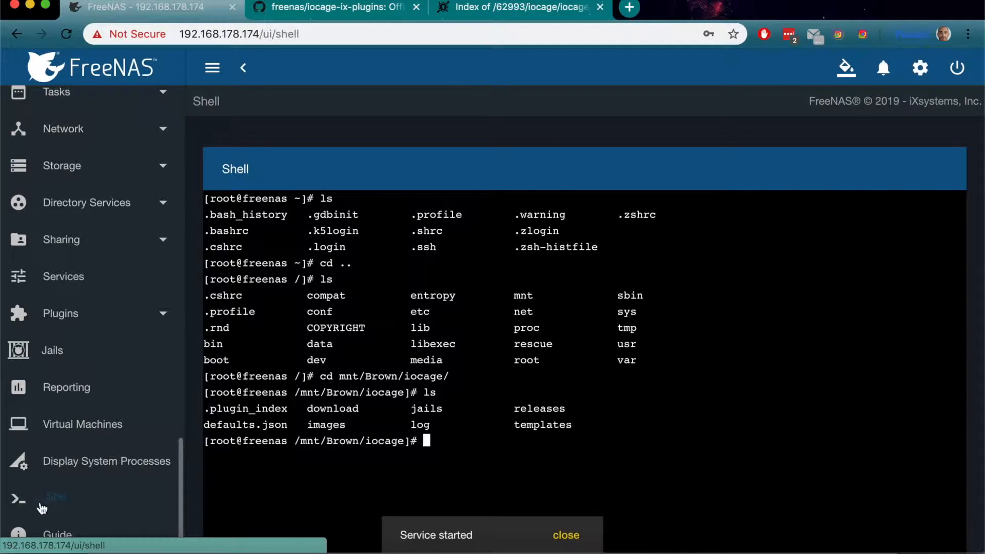
Step: Rename the hidden .plugin_index/ directory to plugin_index with mv and list the iocage directory again
click(209, 412)
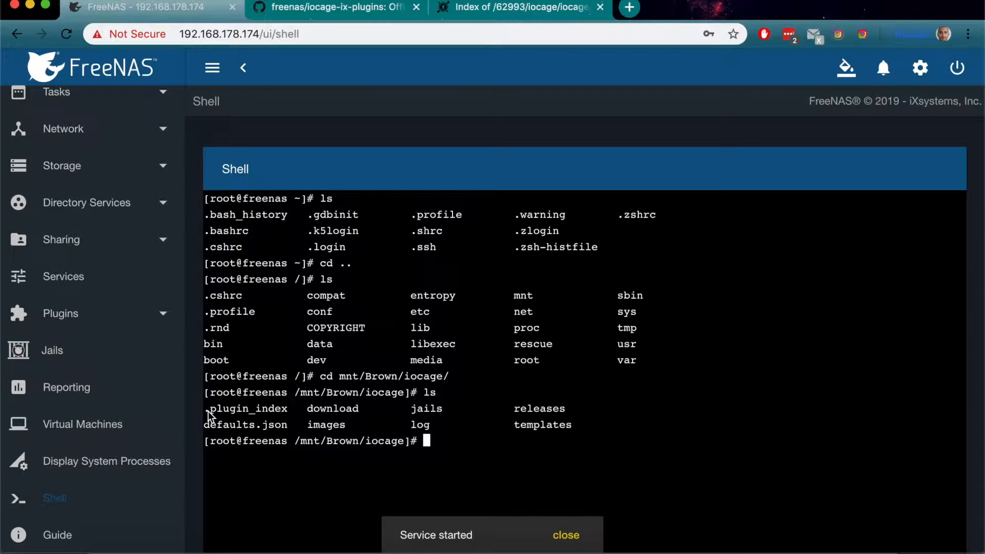
text(mv .plu)
key(Tab)
text(plugin_)
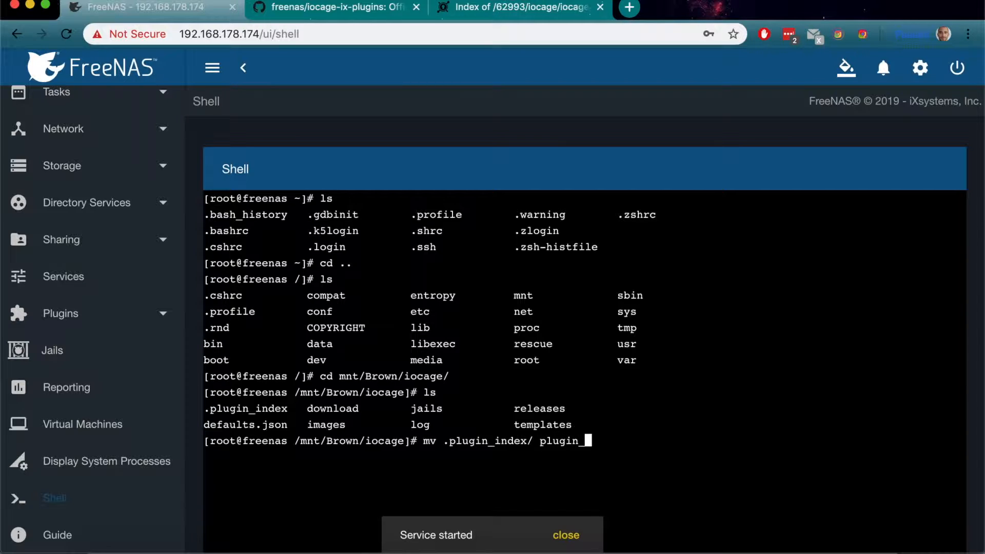
text(index)
key(Return)
text(ls)
key(Return)
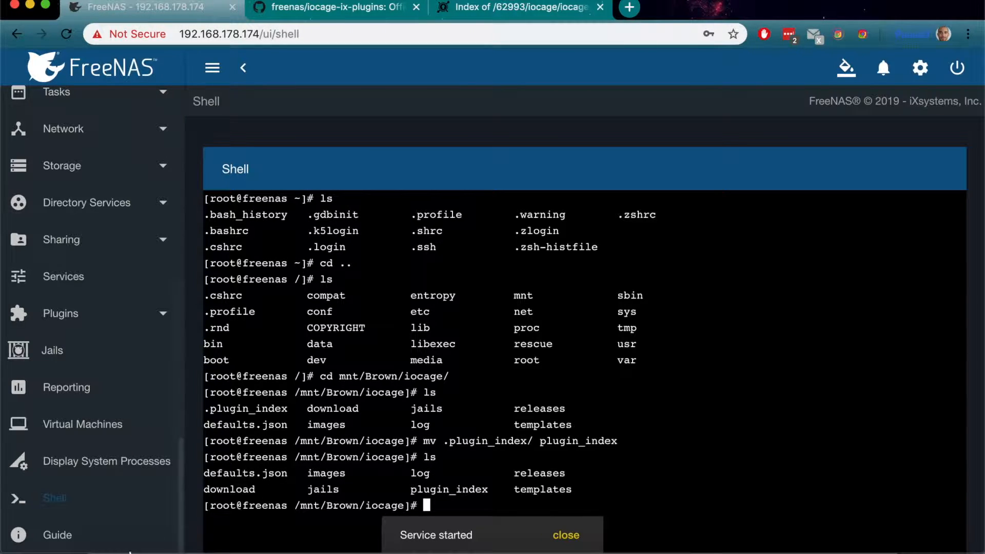
Step: Switch to Finder and open the plugin_index folder inside iocage on the share
click(100, 543)
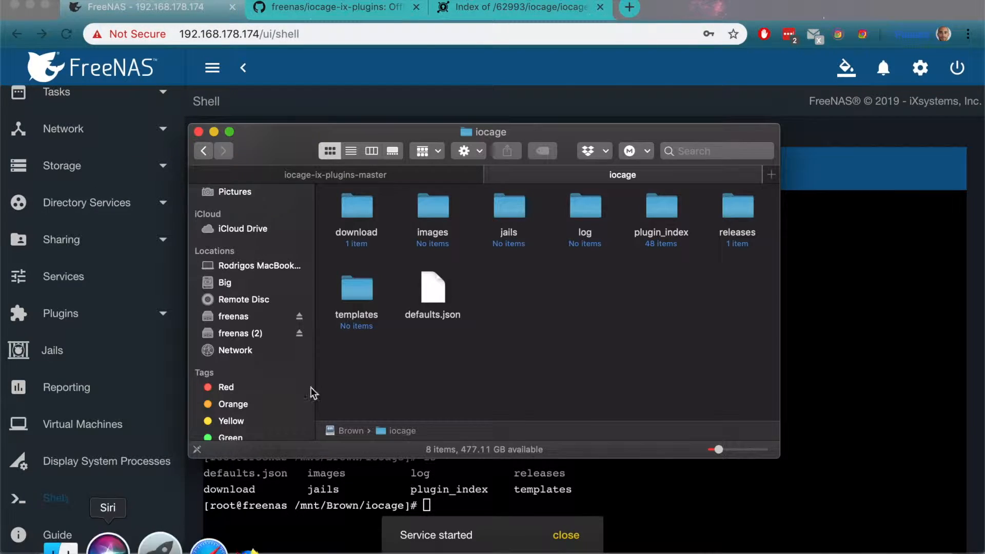
double_click(518, 211)
click(203, 151)
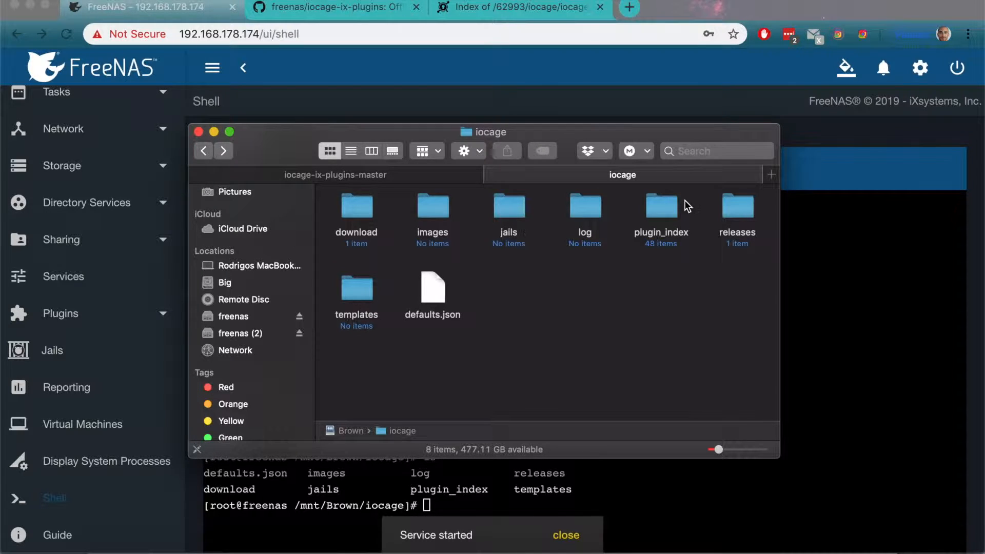
double_click(657, 212)
Step: Copy all items in the iocage-ix-plugins-master folder and try to paste them into plugin_index
click(402, 180)
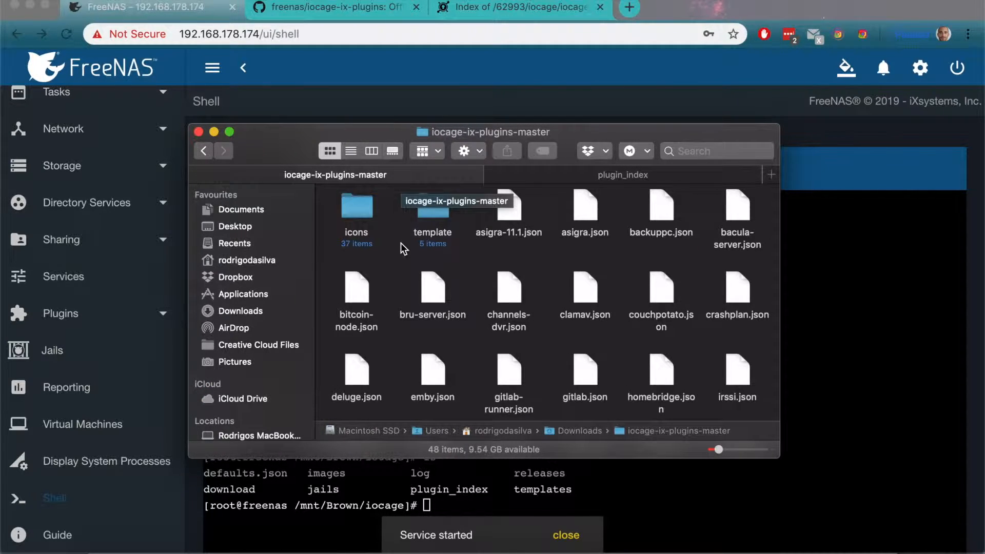
key(super+a)
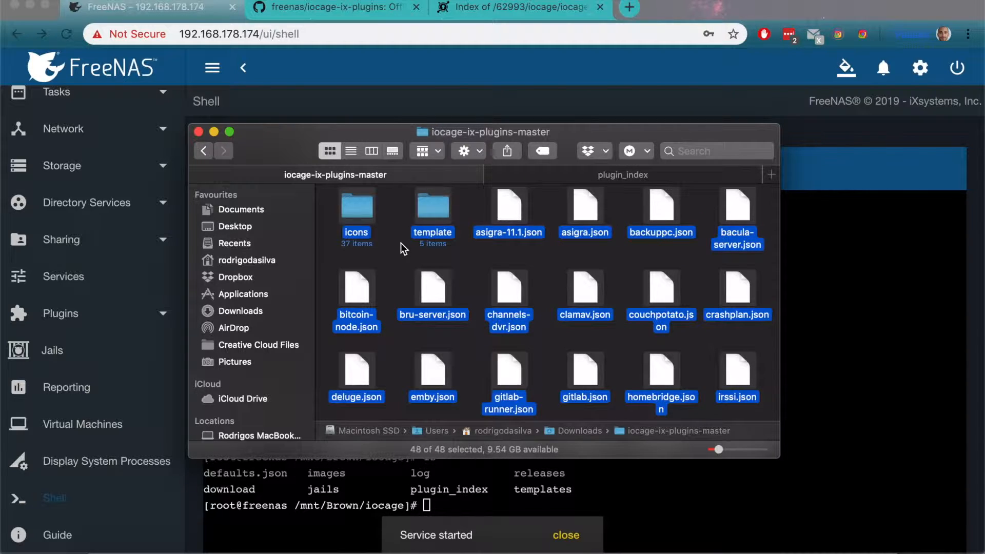
click(552, 174)
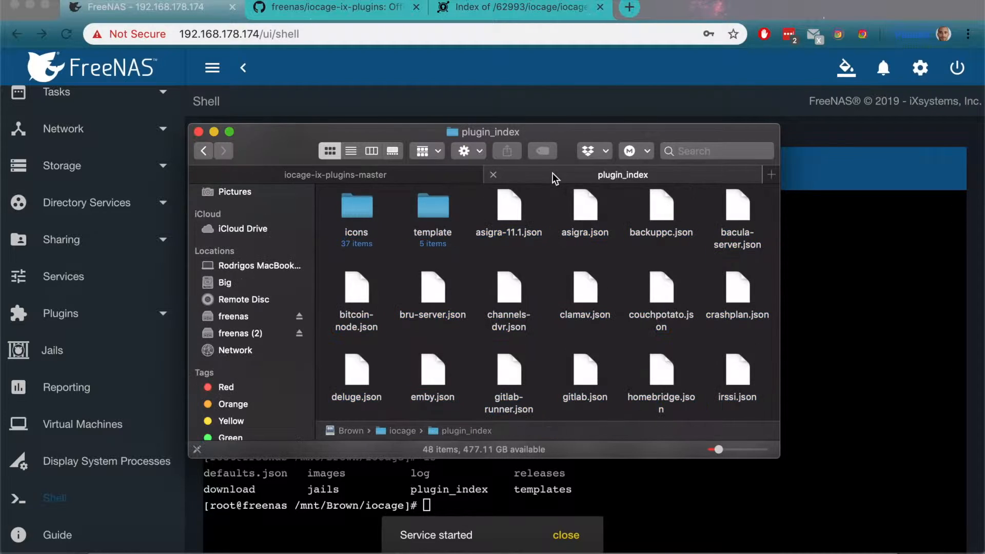
right_click(557, 262)
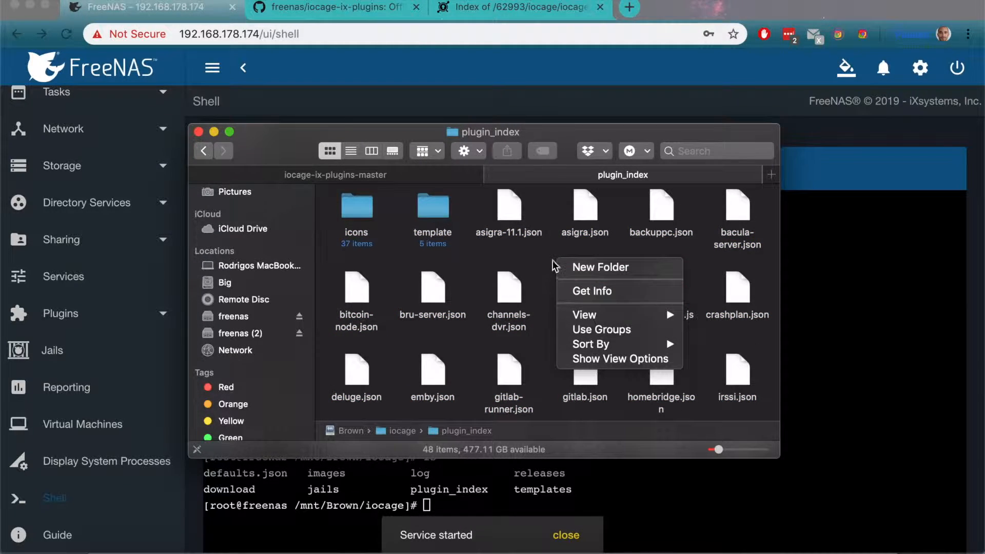
click(548, 260)
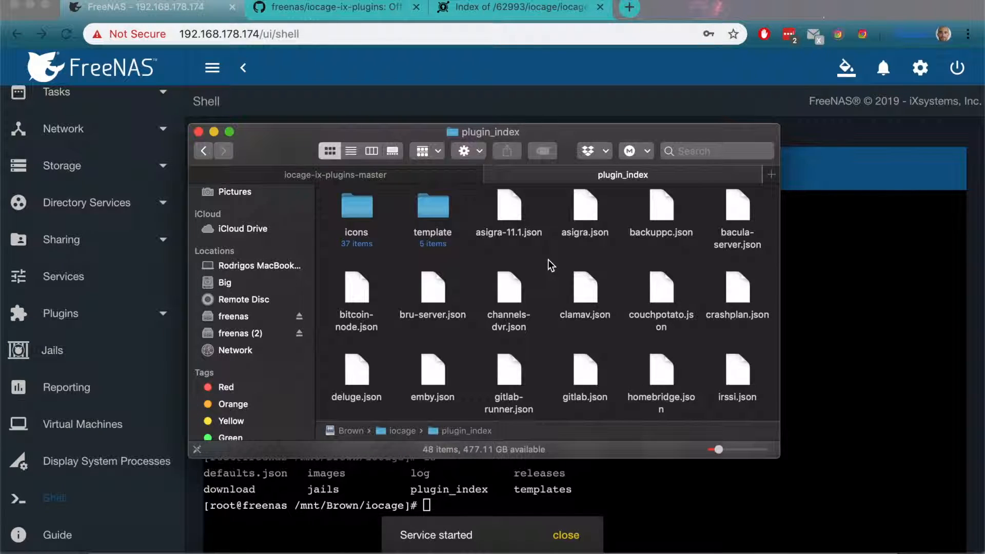
Step: Return to the FreeNAS shell, run chmod 777 on plugin_index/, and dismiss the service notification
click(385, 99)
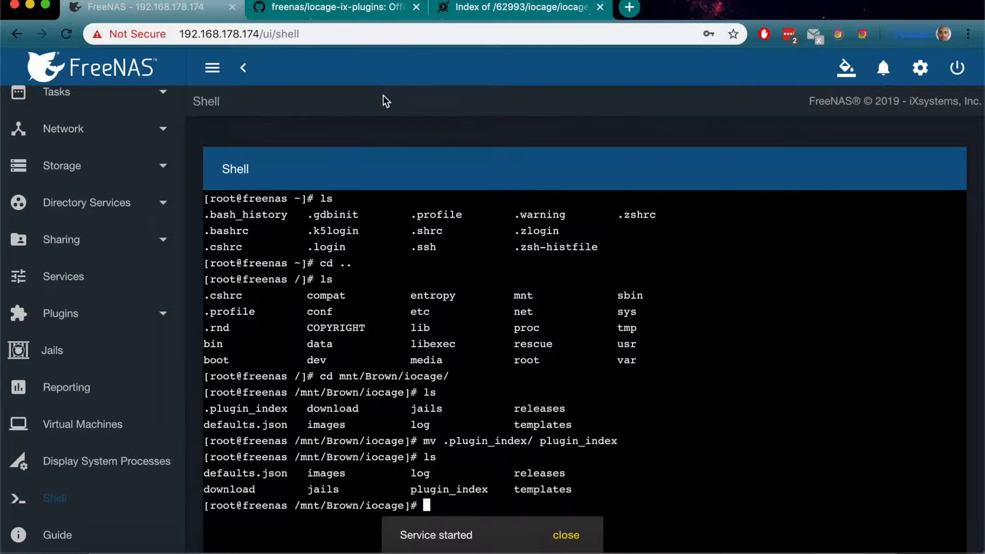
text(chmod 777 plu)
key(Tab)
key(Return)
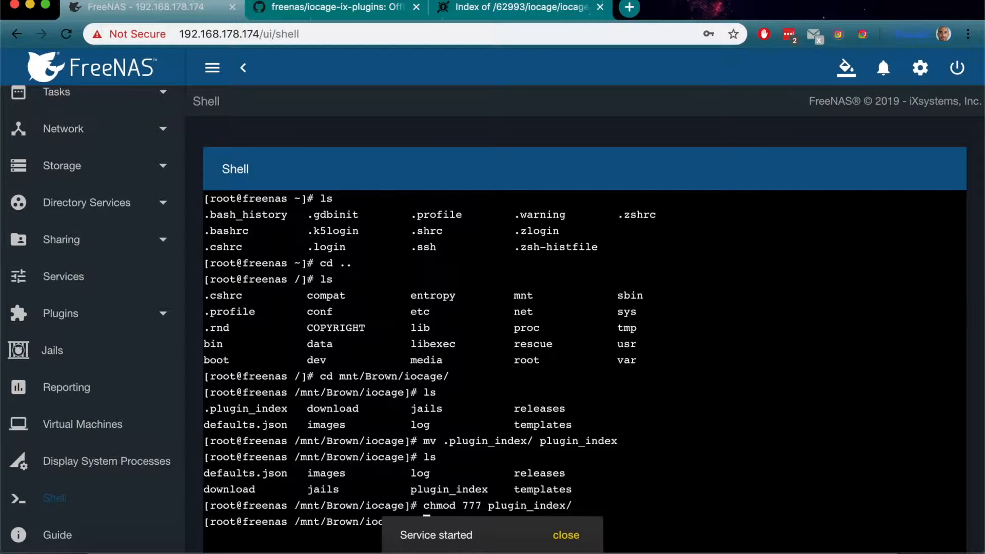
click(565, 535)
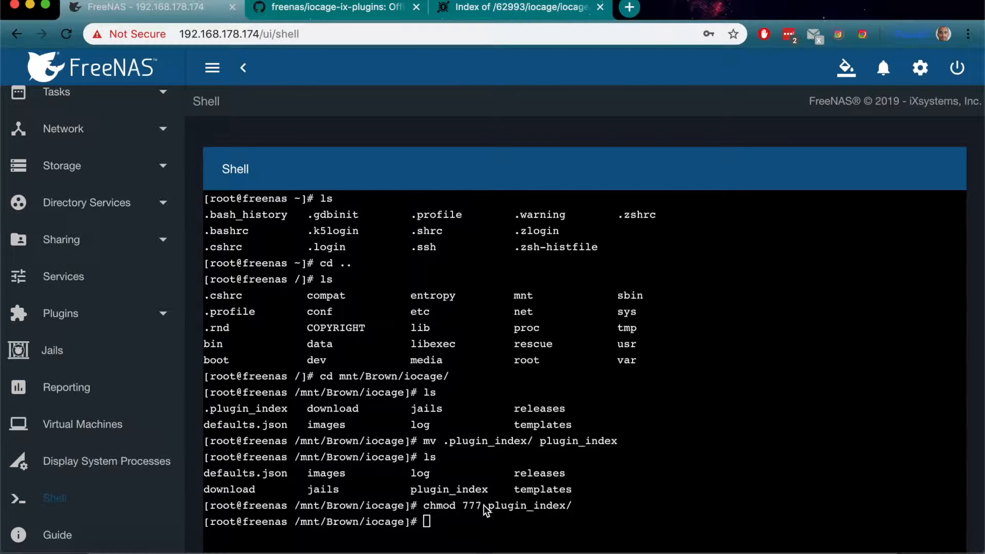
Step: Switch to Finder and paste the 48 copied items into plugin_index, replacing all existing ones
click(105, 543)
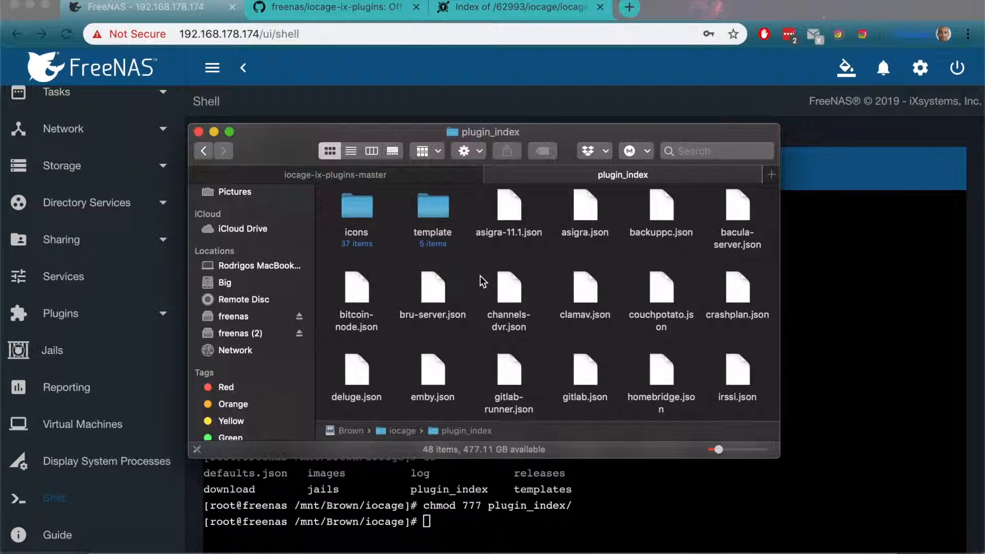
right_click(471, 266)
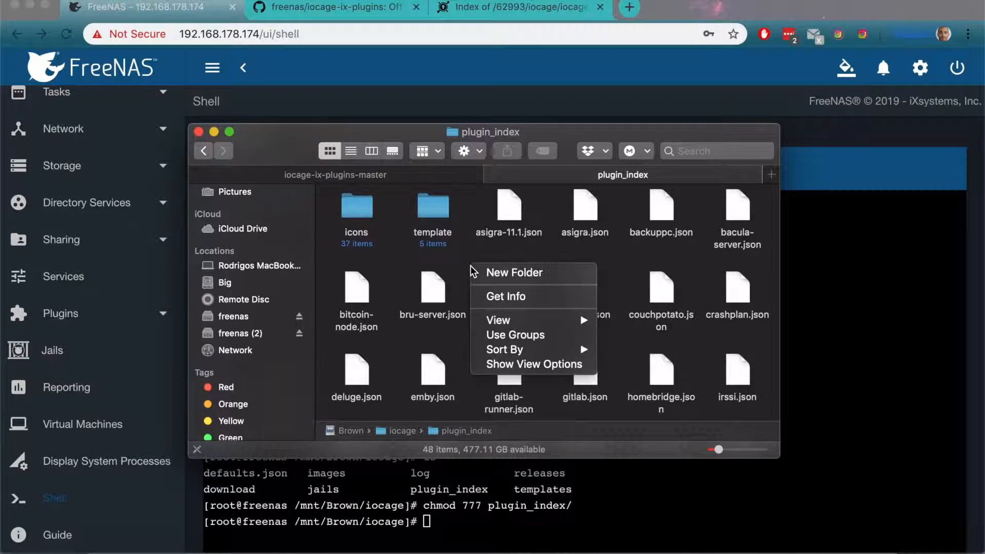
click(583, 352)
double_click(433, 208)
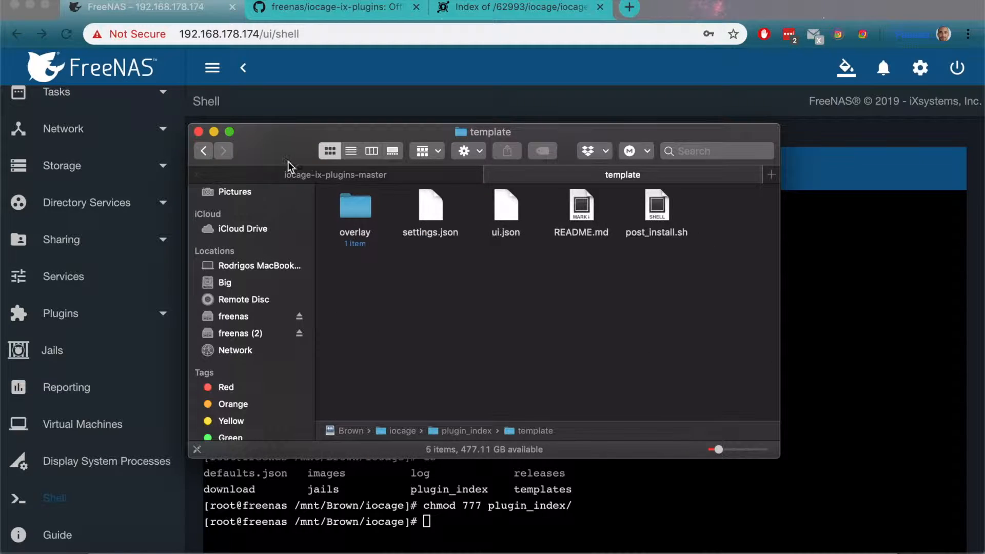
click(200, 150)
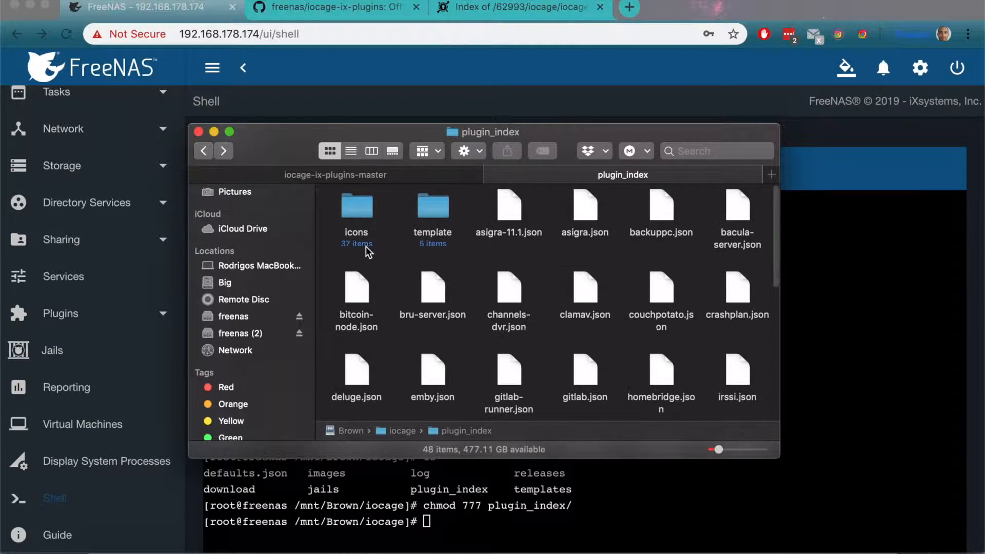
right_click(457, 260)
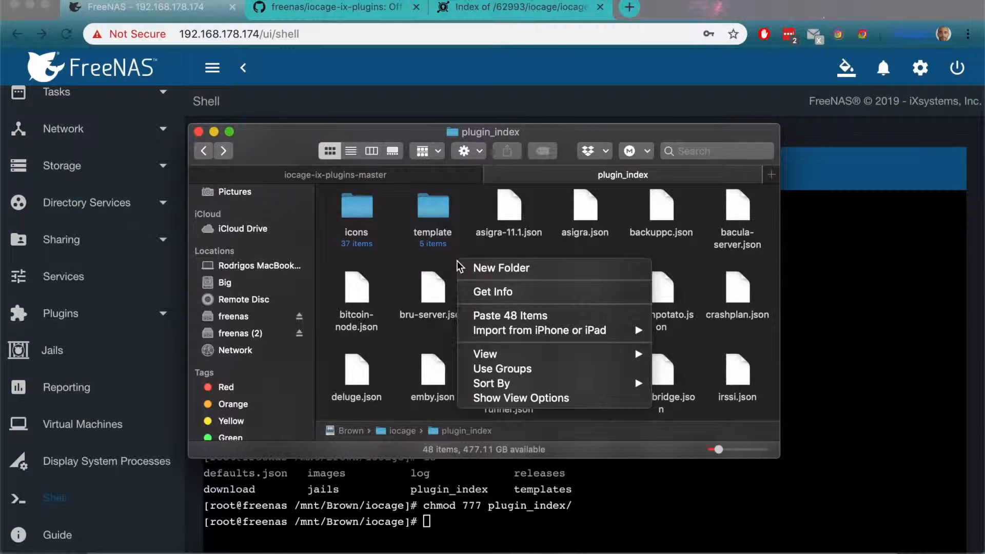
click(502, 315)
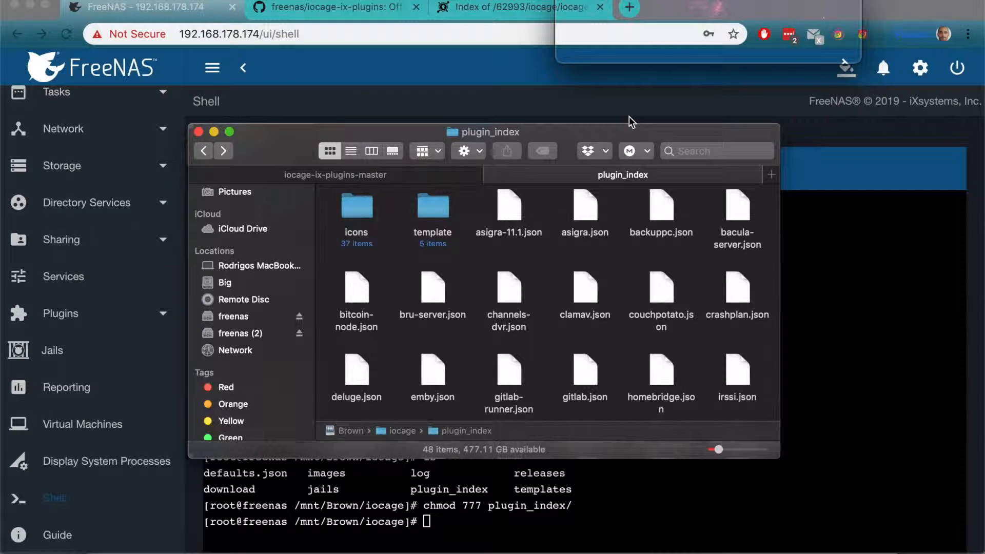
click(615, 49)
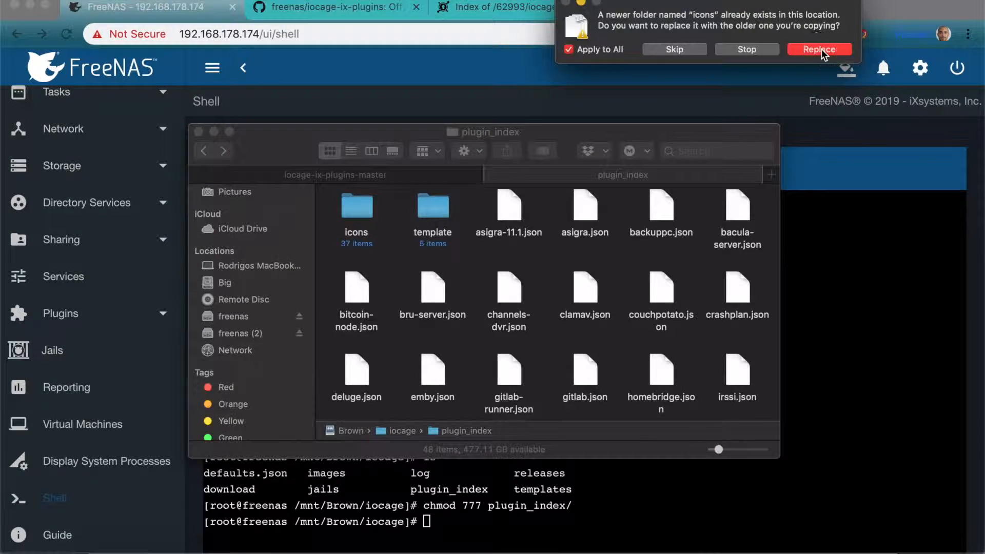
click(820, 50)
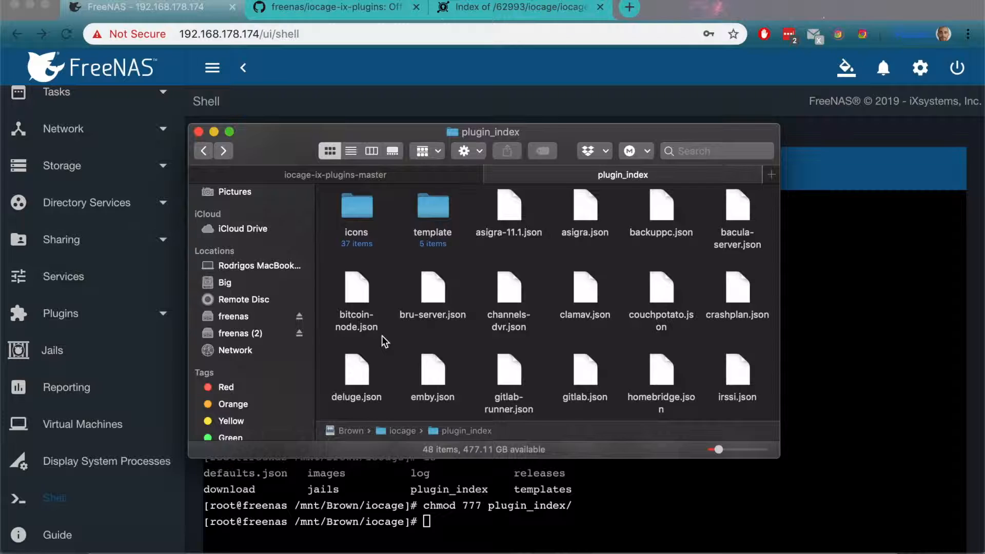
Step: Open deluge.json from the plugin_index folder in Sublime Text
click(356, 382)
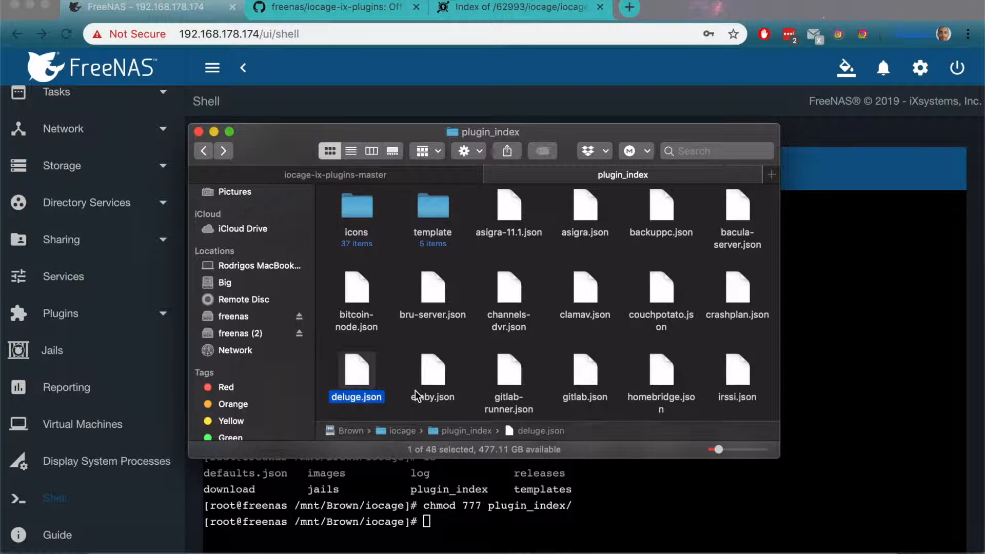
right_click(356, 366)
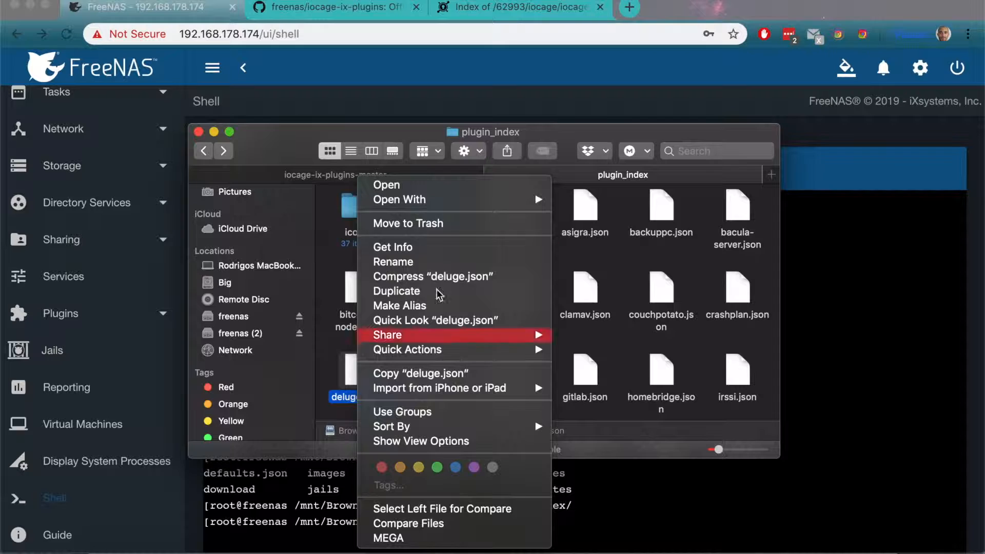
mouse_move(476, 197)
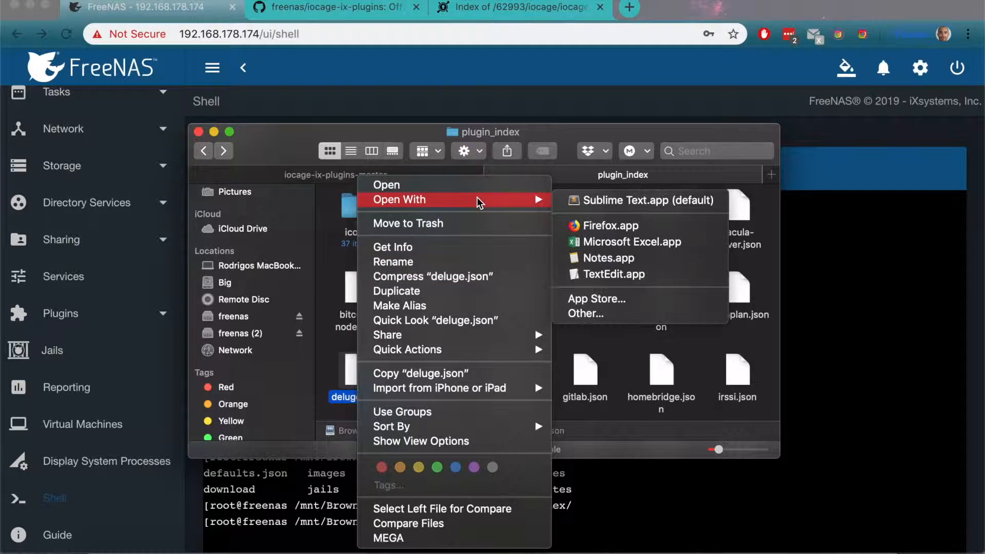
click(587, 199)
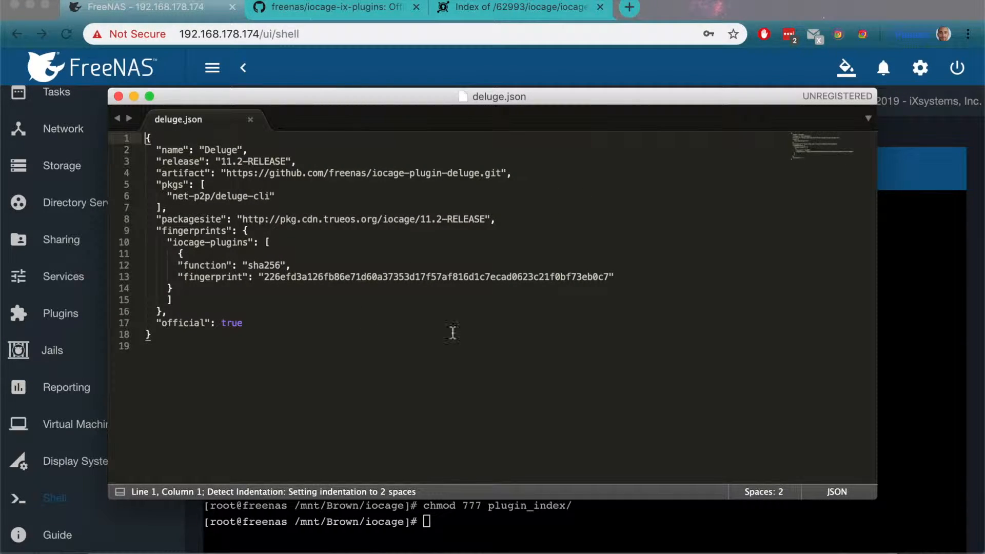
Step: Copy the Deluge JSON block from the note in Notes and replace the entire content of deluge.json with it in Sublime Text
click(777, 541)
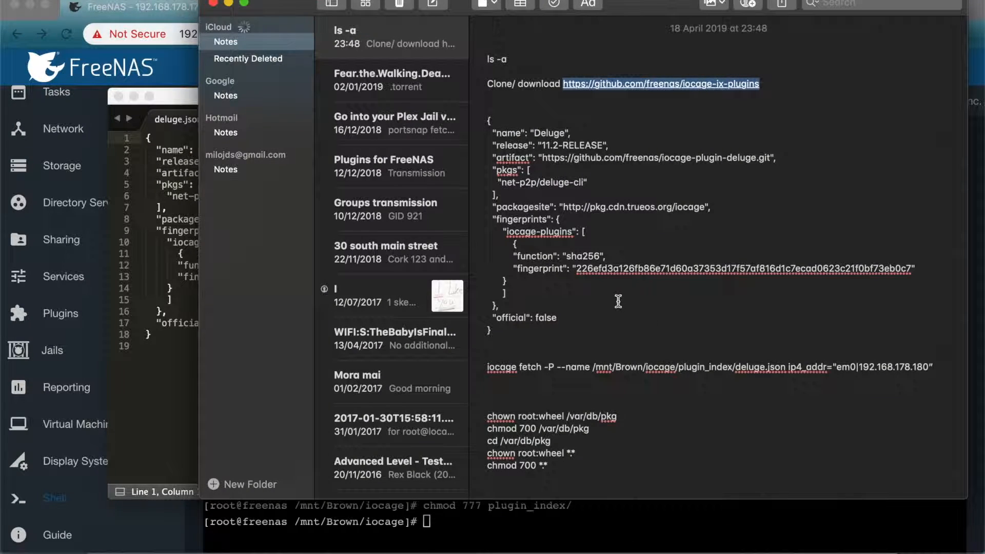
drag(503, 330, 486, 125)
key(super+c)
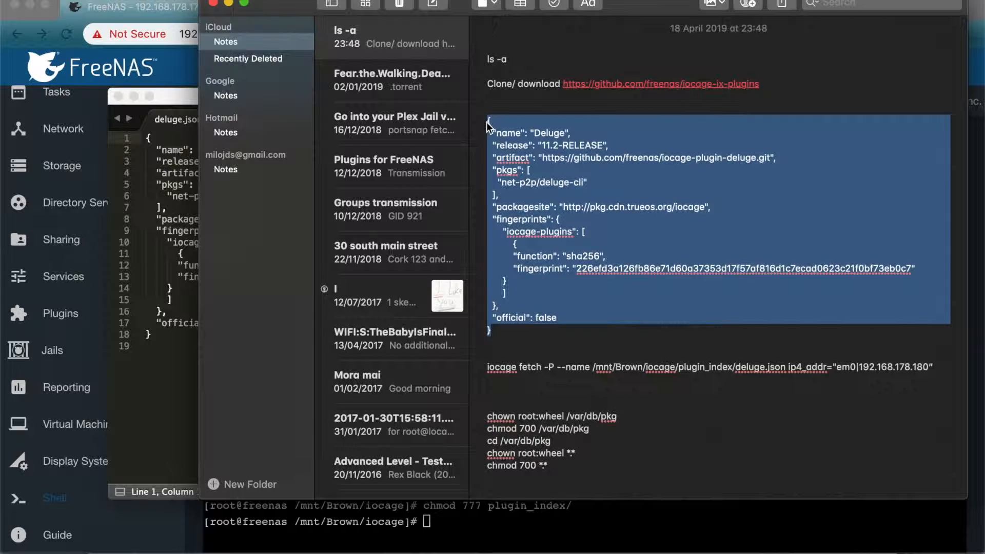
click(192, 351)
drag(190, 346, 167, 312)
key(super+a)
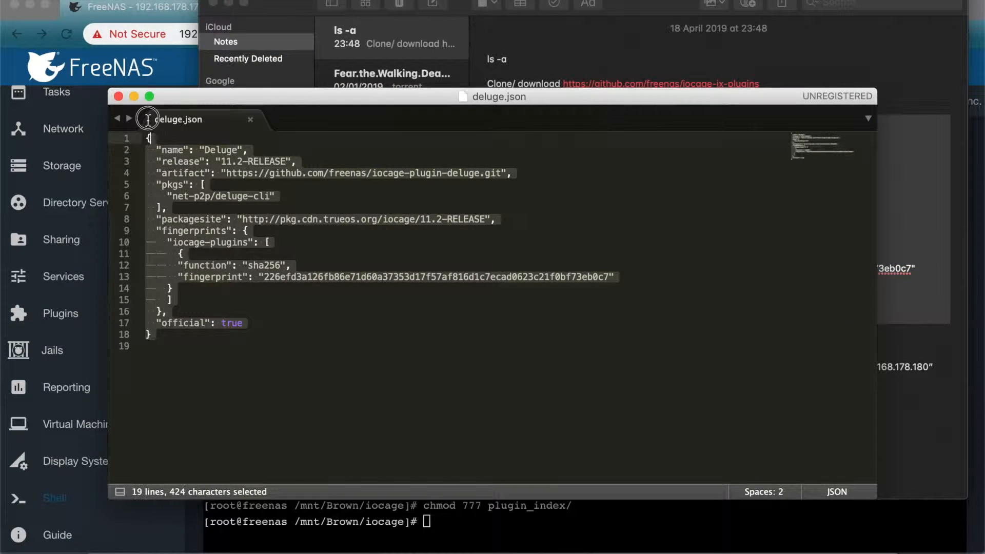
key(super+v)
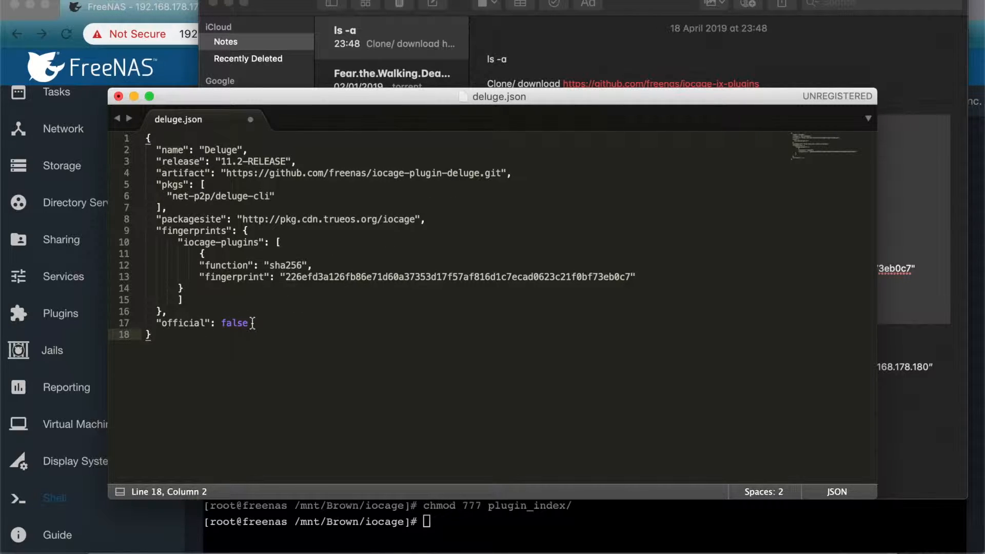
Step: Try to close deluge.json with its changes saved, and minimize the editor window
click(119, 97)
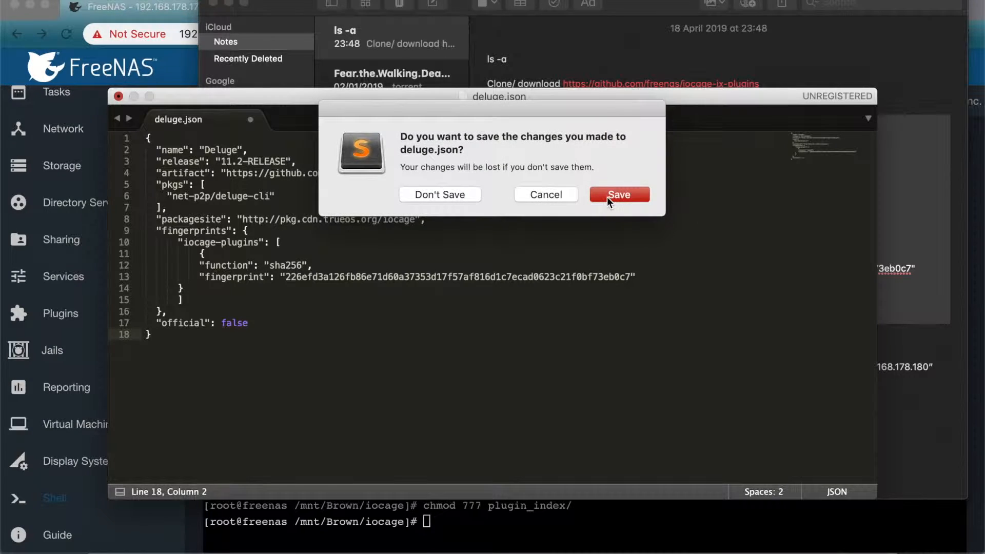
click(608, 196)
click(608, 196)
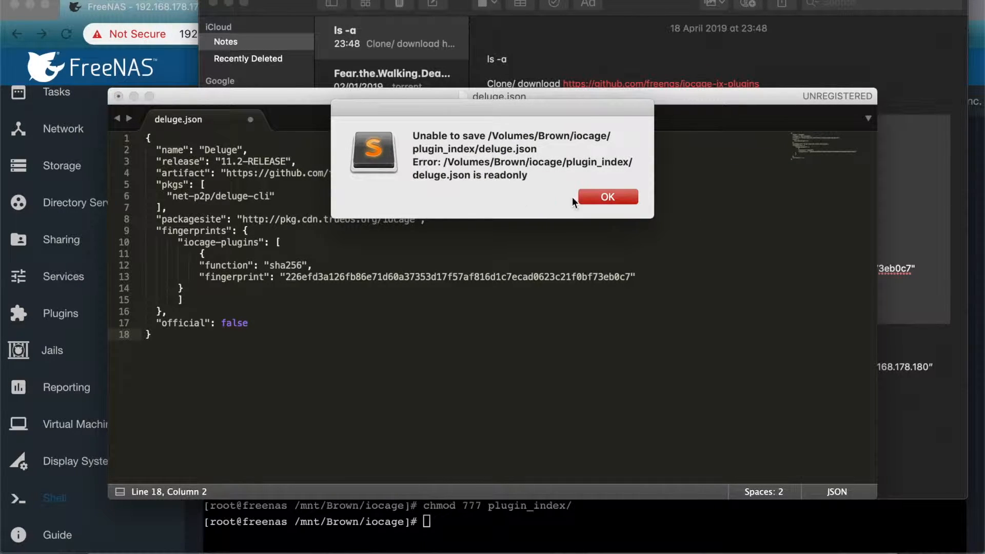
click(624, 198)
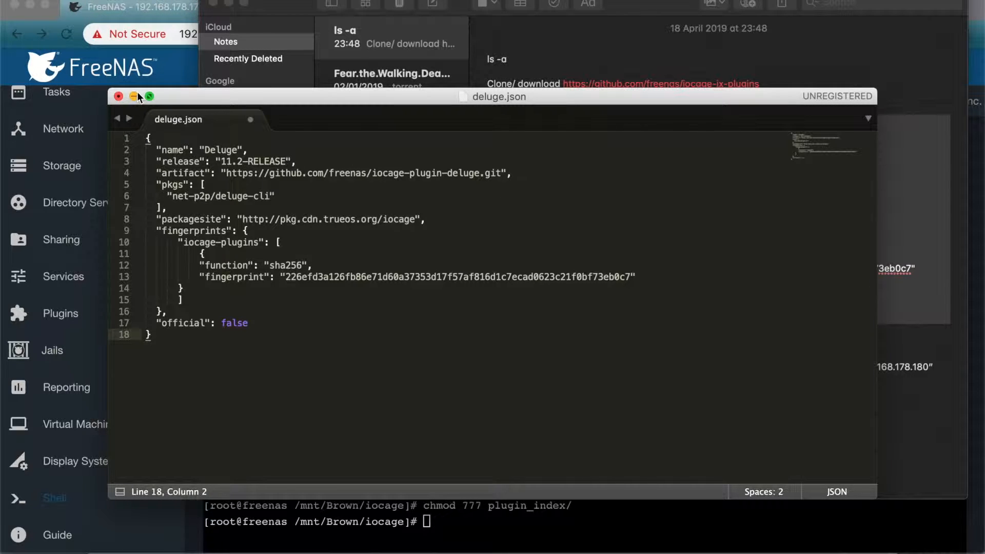
click(135, 96)
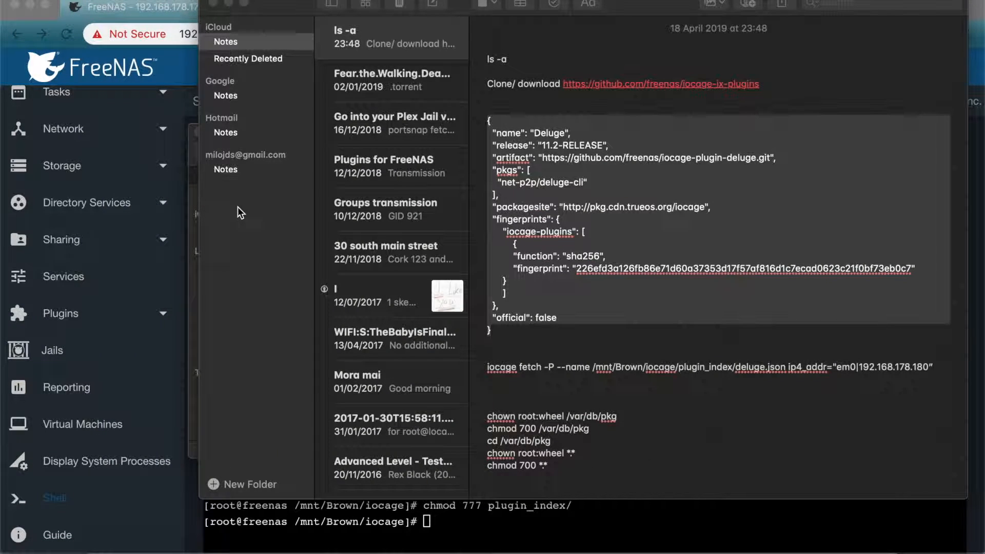
Step: Switch to the FreeNAS web interface and open the permissions form of the Brown dataset in the storage pools
click(134, 350)
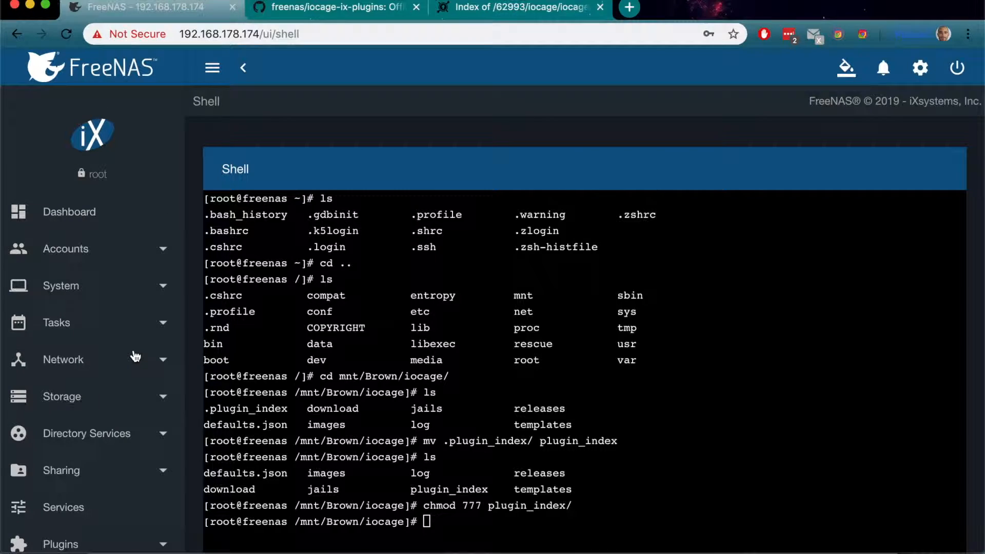
click(81, 251)
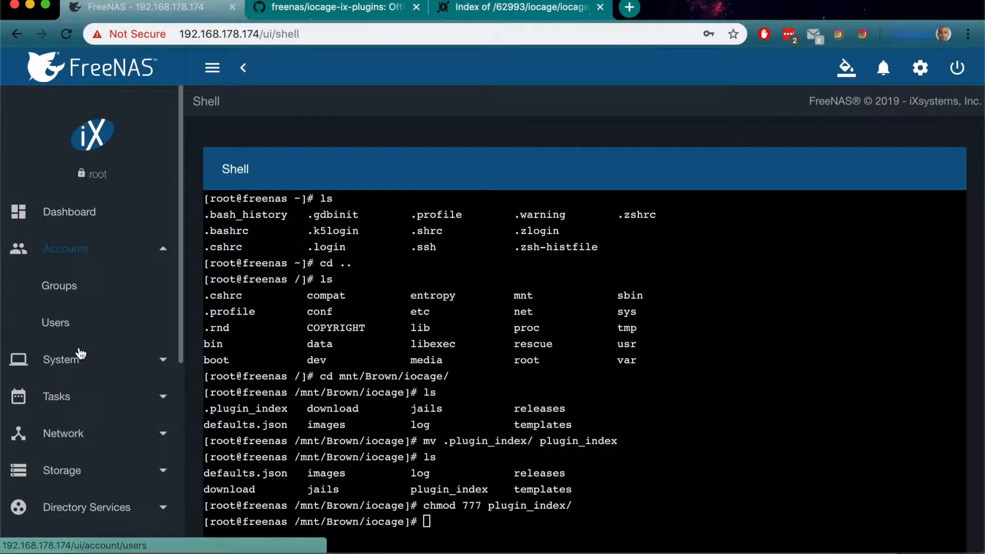
scroll(79, 352, down, 1)
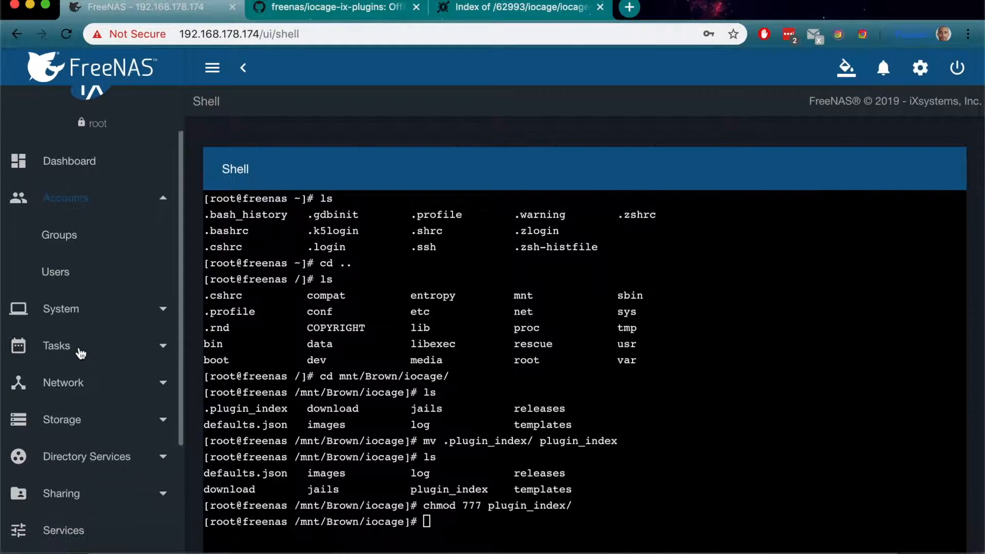
click(126, 426)
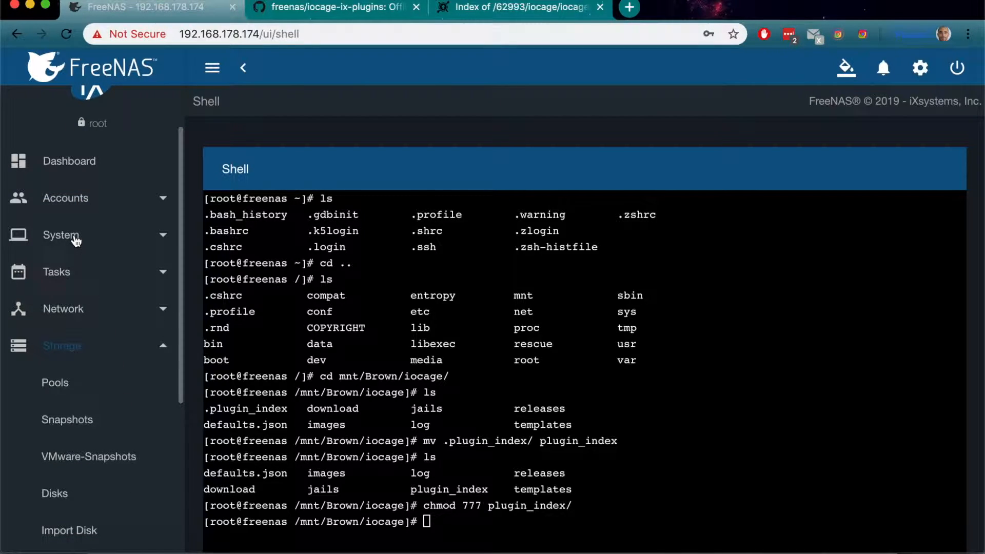
click(76, 240)
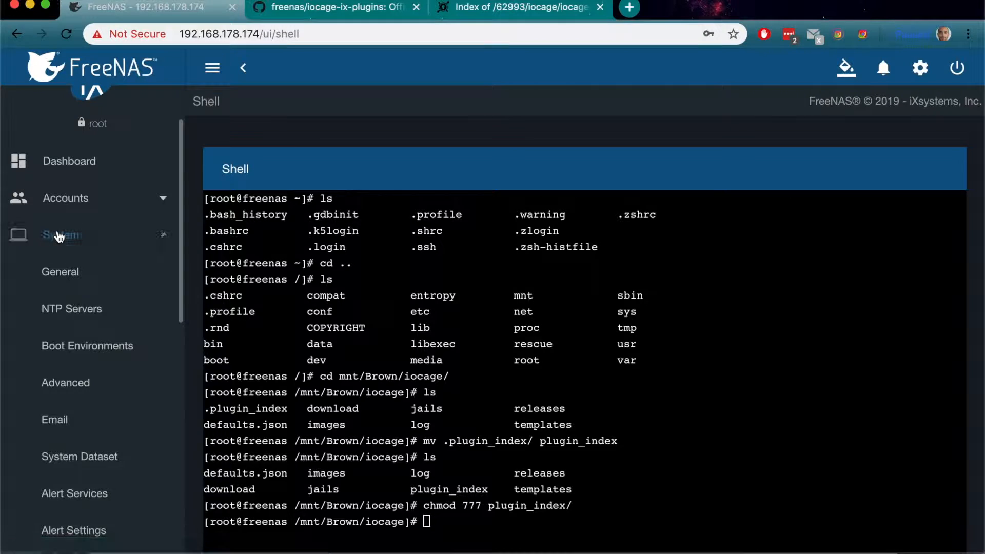
click(59, 237)
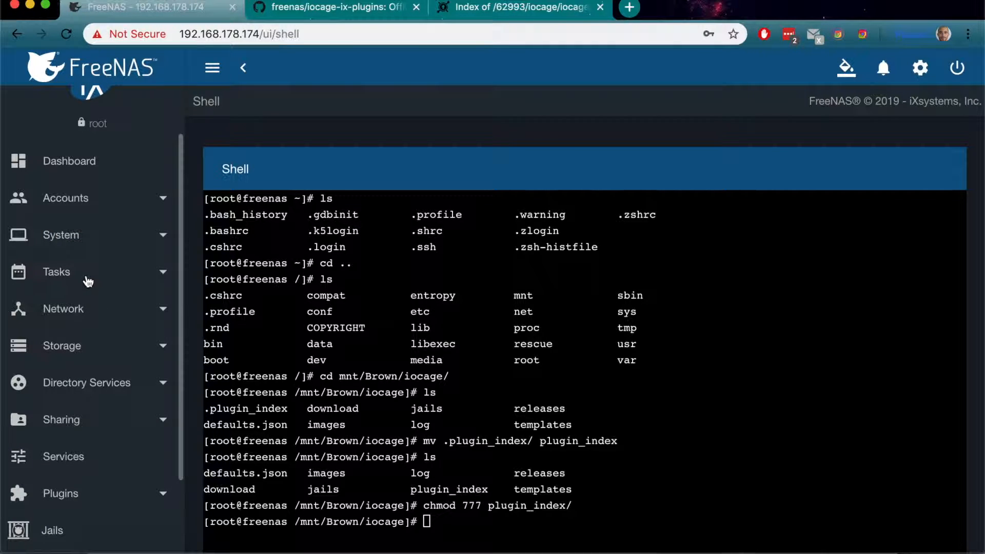
click(92, 342)
click(74, 382)
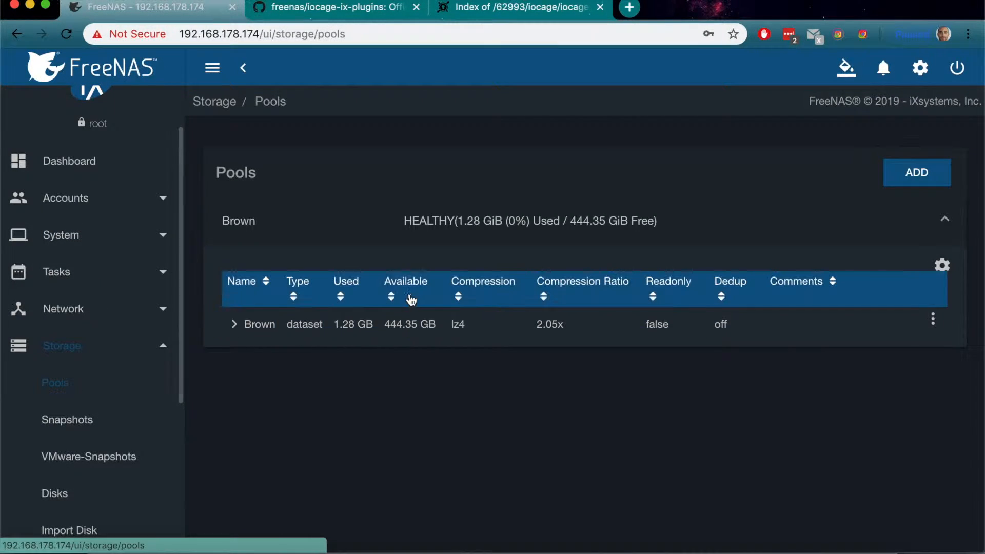
click(937, 322)
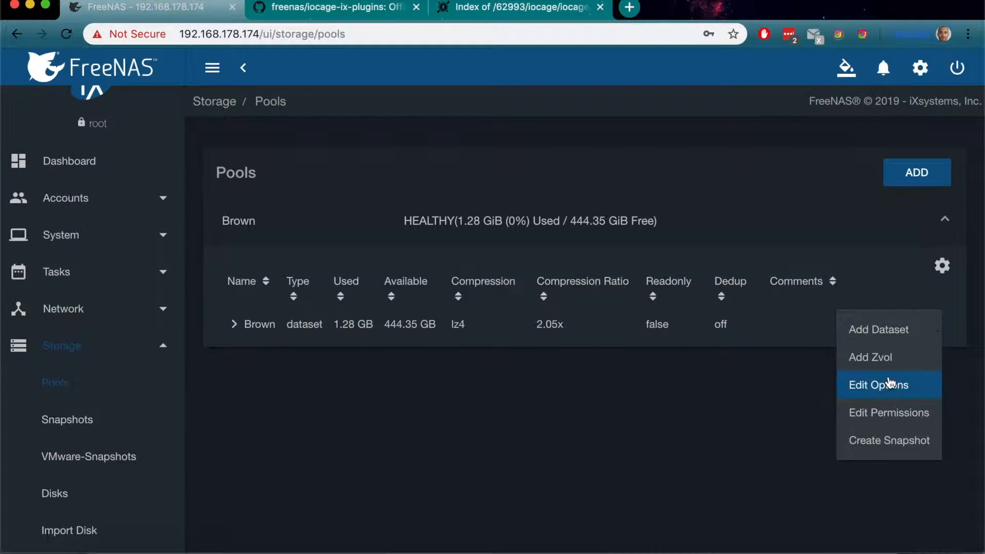
click(890, 411)
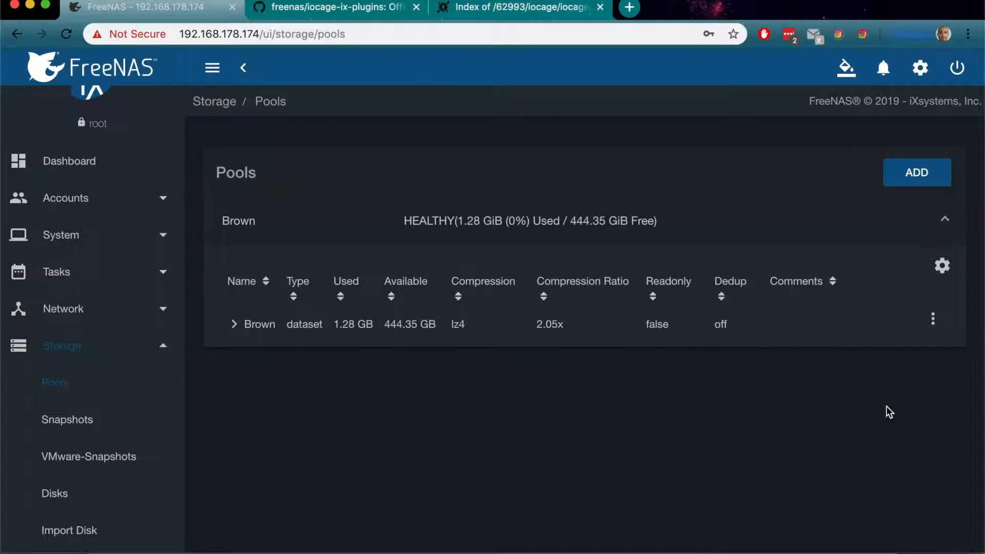
click(933, 320)
click(899, 410)
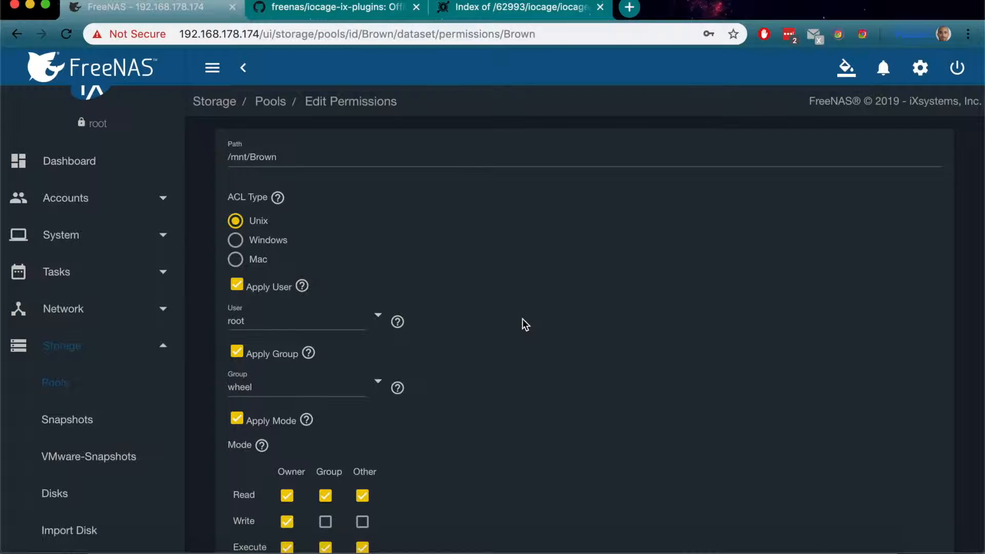
Step: Allow read, write and execute for owner, group and other on the Brown dataset, apply the permissions recursively, and save
scroll(523, 319, down, 2)
click(325, 472)
click(363, 472)
scroll(450, 434, down, 2)
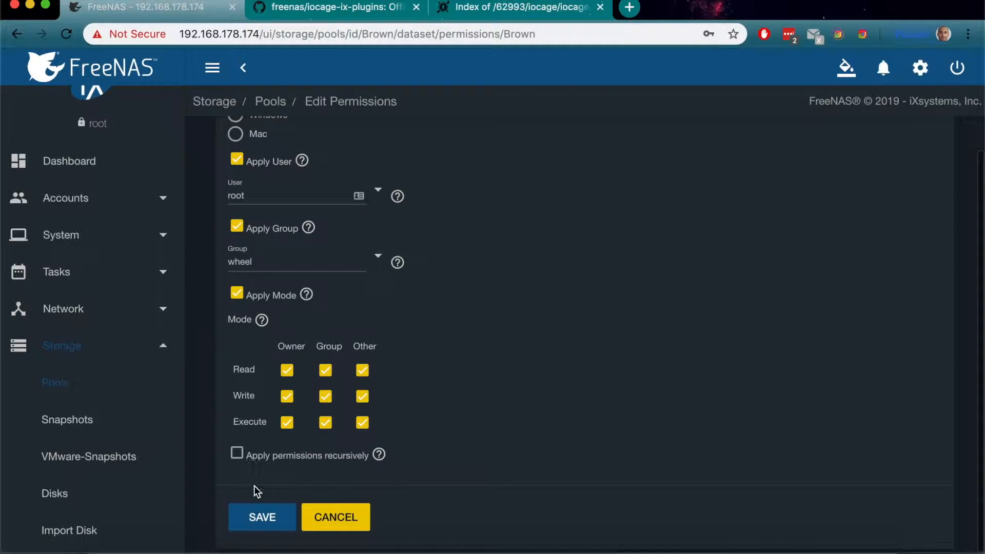
click(238, 454)
click(324, 343)
click(662, 347)
click(273, 518)
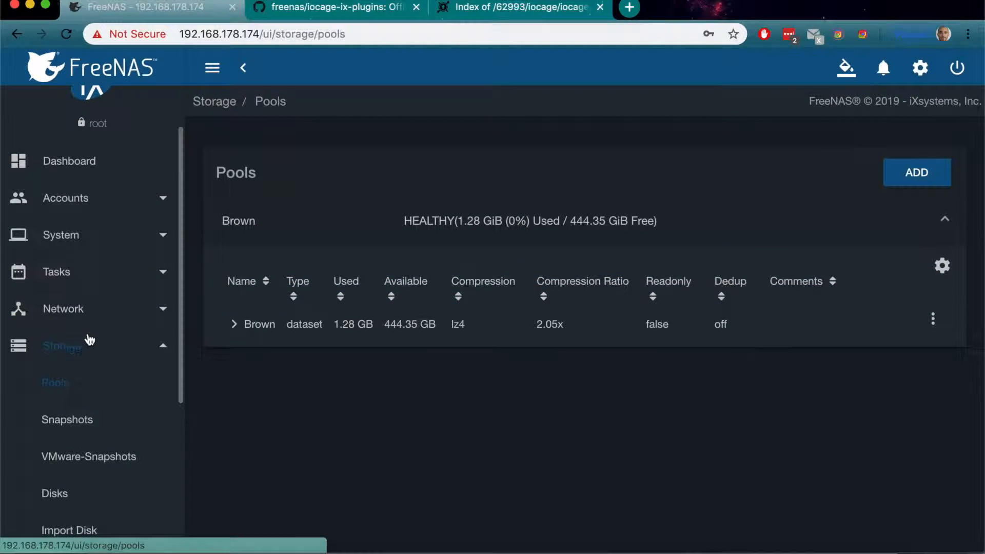
Step: Open the Brown AFP share for editing, examine its permission settings, and leave without saving
click(90, 344)
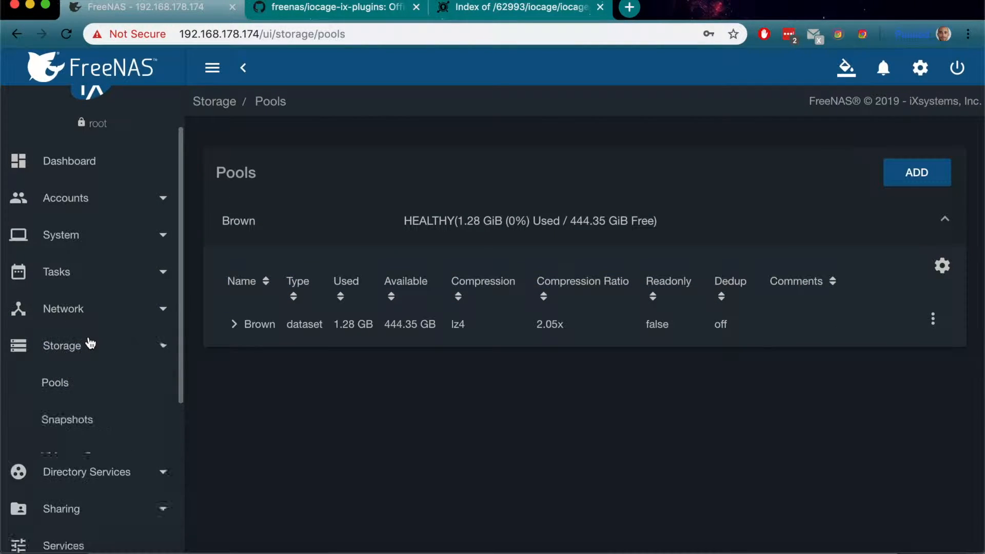
click(77, 427)
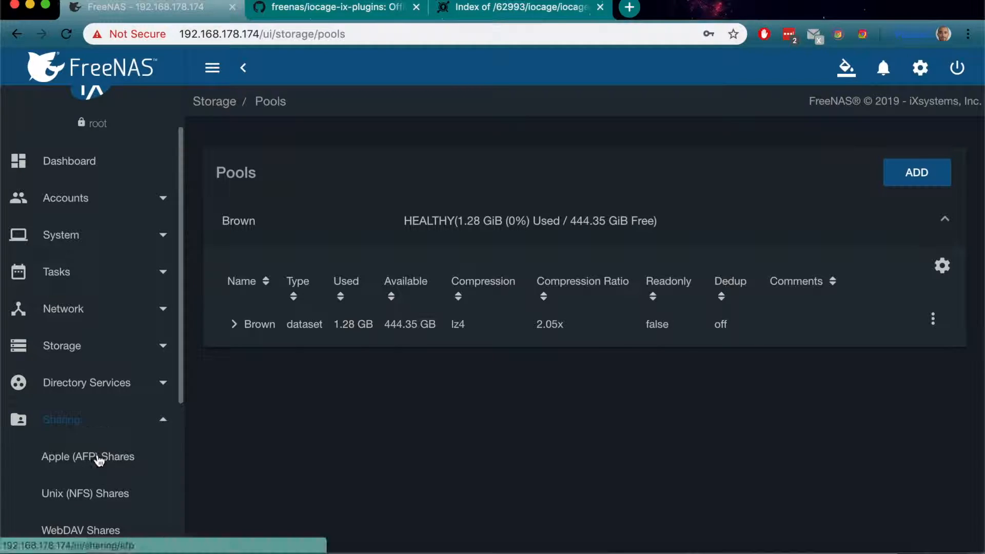
click(99, 461)
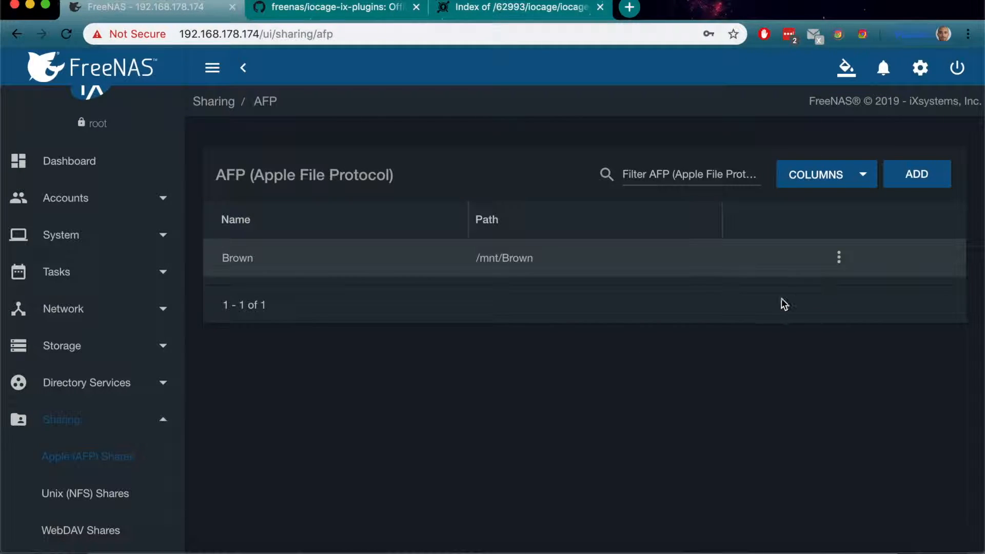
click(840, 258)
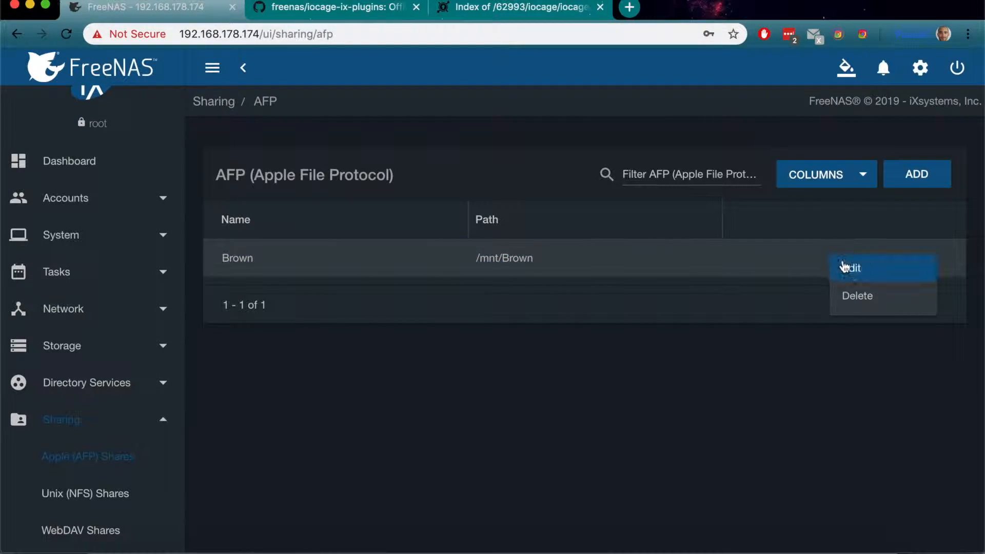
click(845, 264)
click(465, 353)
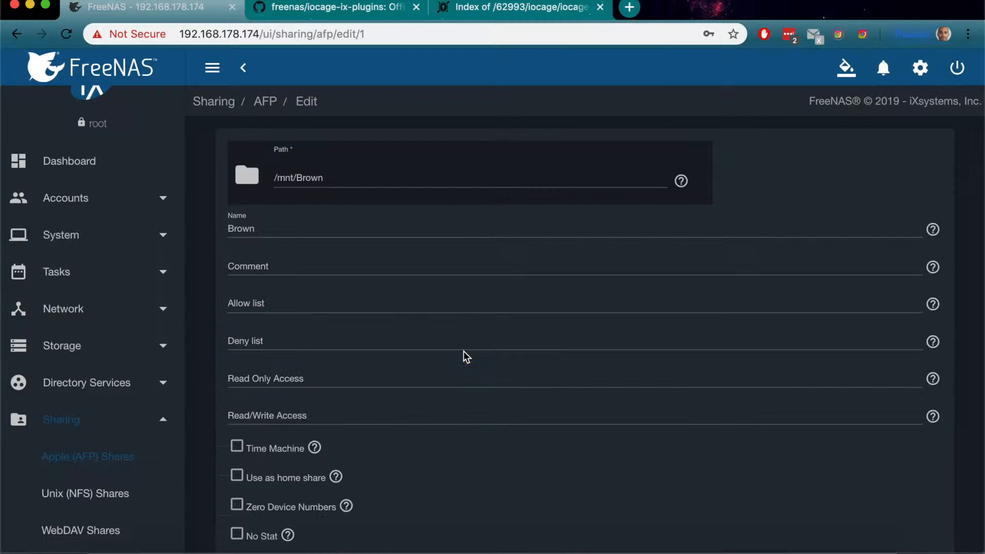
scroll(465, 353, down, 7)
scroll(464, 351, down, 5)
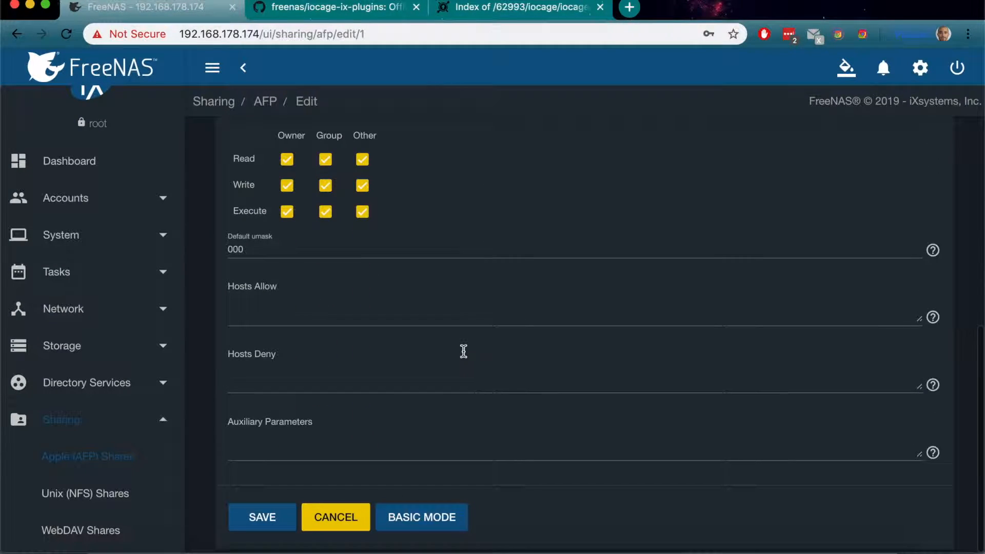
click(336, 517)
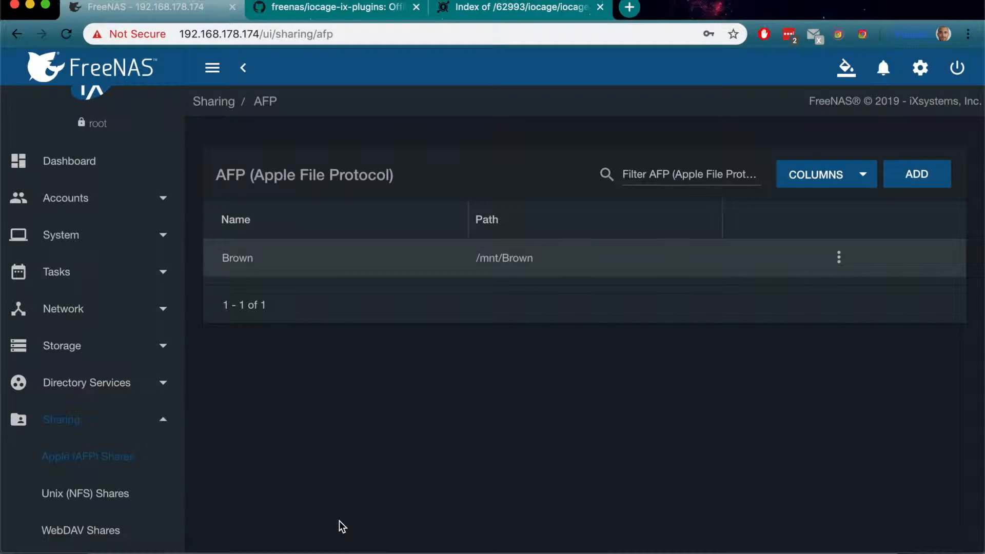
Step: Switch to Finder and paste the copied iocage-ix-plugins-master files into the plugin_index folder, replacing the existing items
click(95, 543)
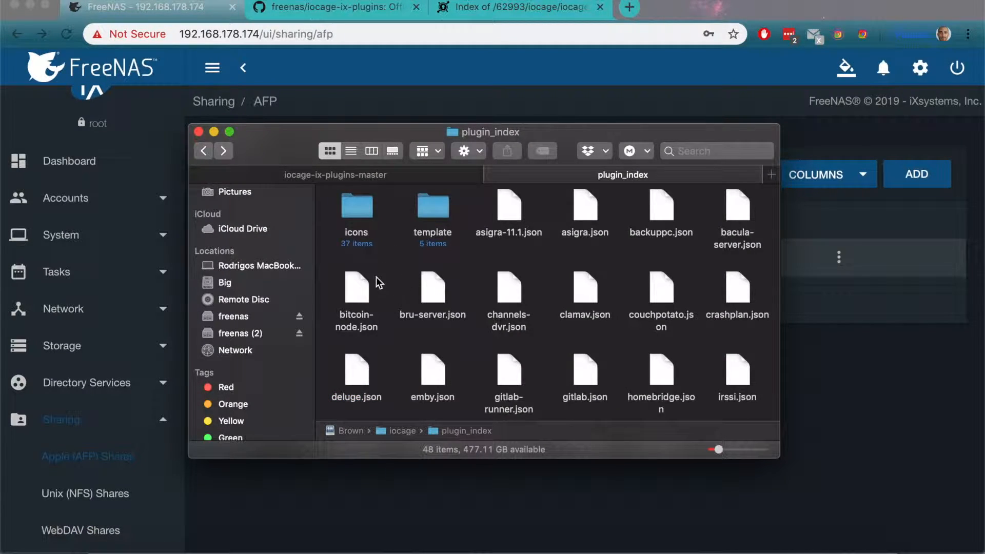
right_click(392, 276)
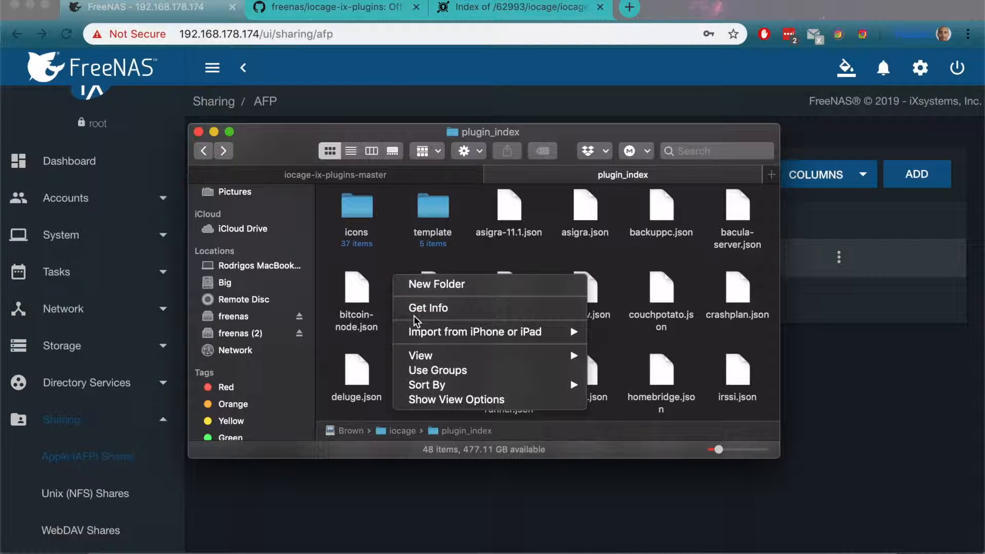
click(378, 175)
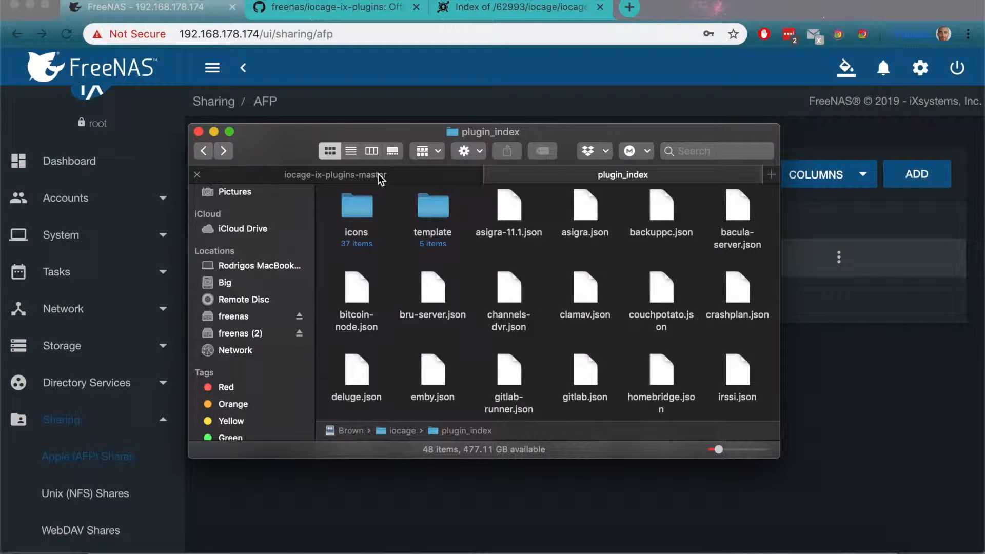
click(389, 178)
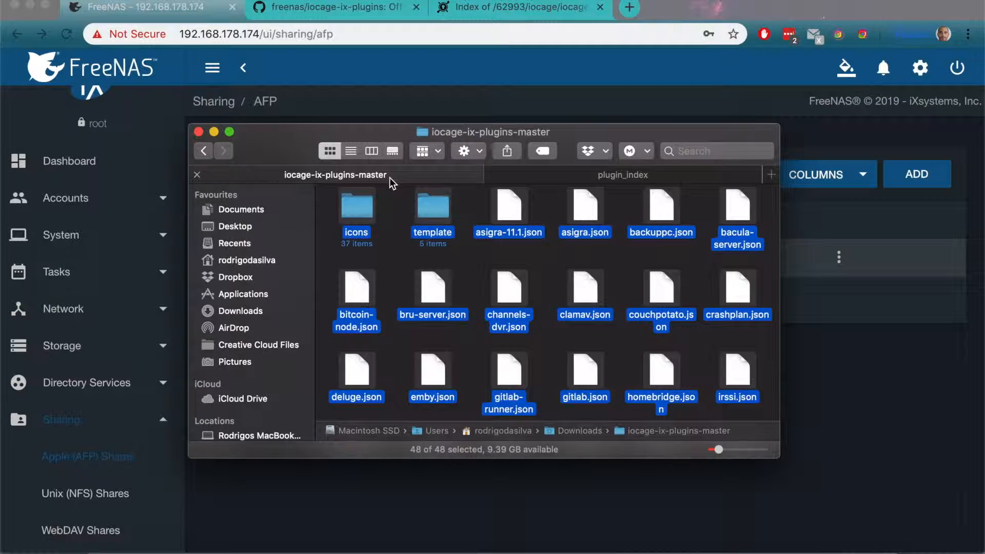
click(518, 169)
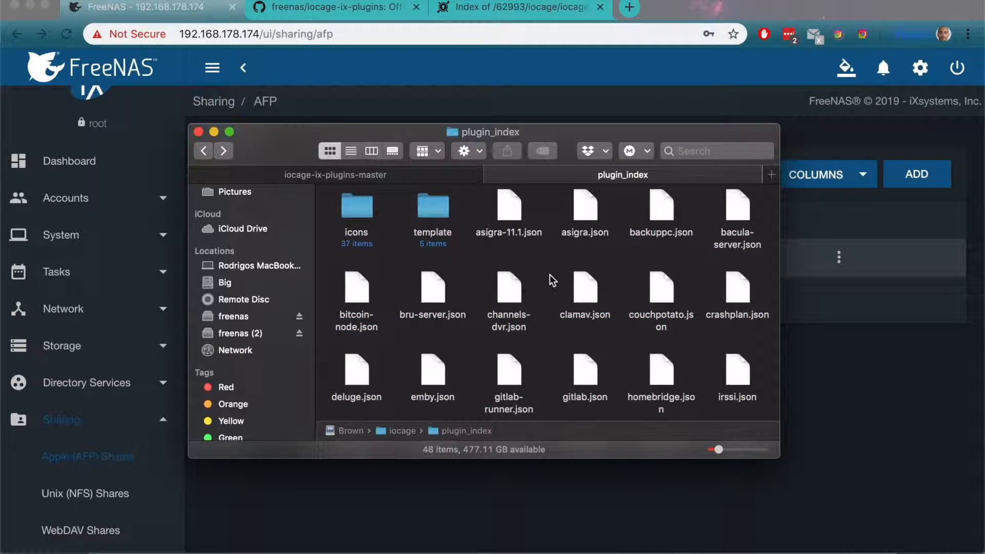
key(super+v)
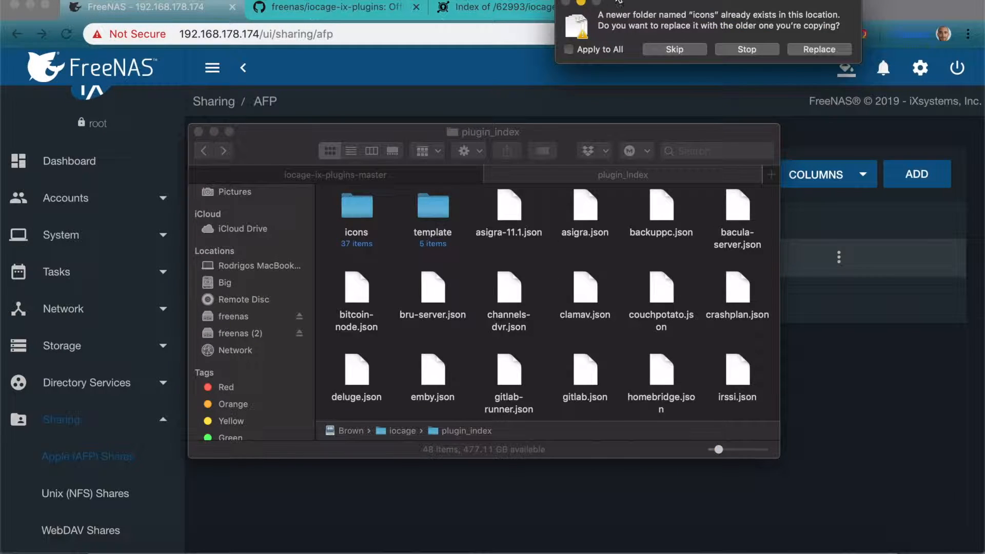
click(808, 51)
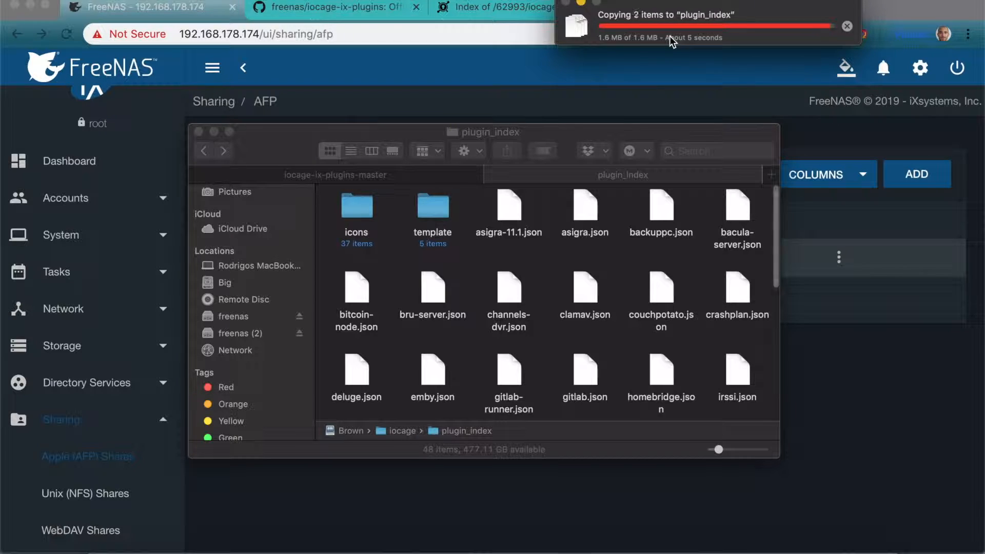
Step: Open deluge.json from the plugin_index folder in Sublime Text and reload it from disk
click(361, 376)
right_click(361, 376)
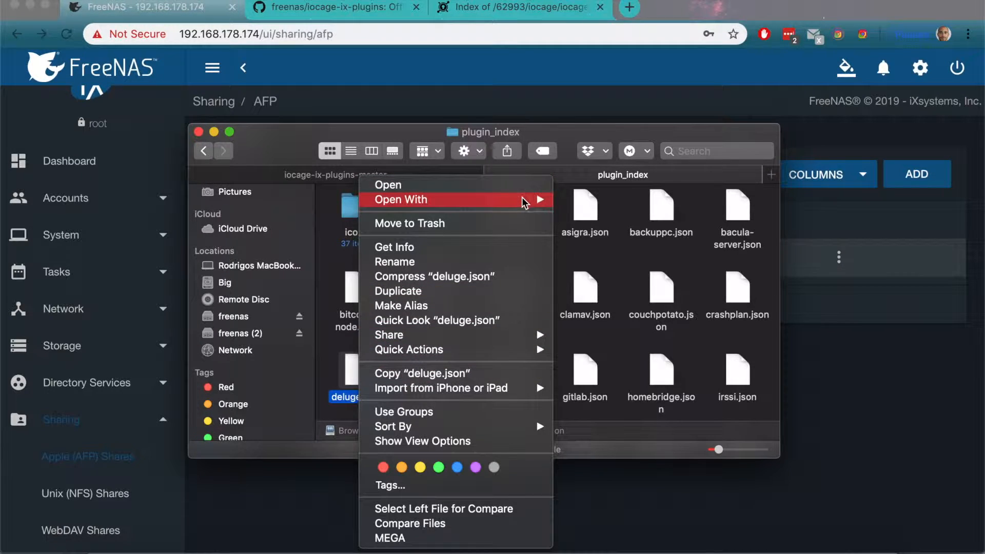
mouse_move(524, 203)
click(616, 201)
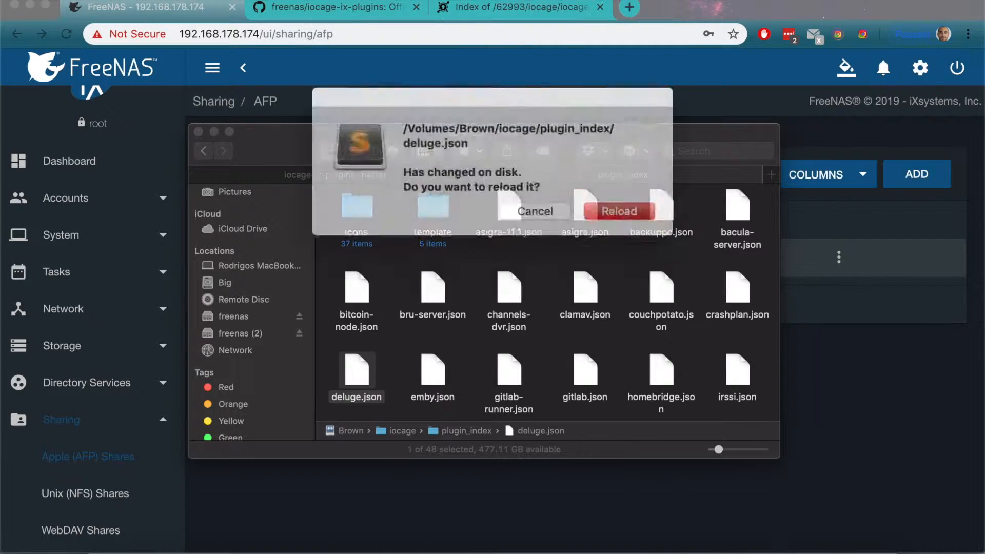
click(594, 206)
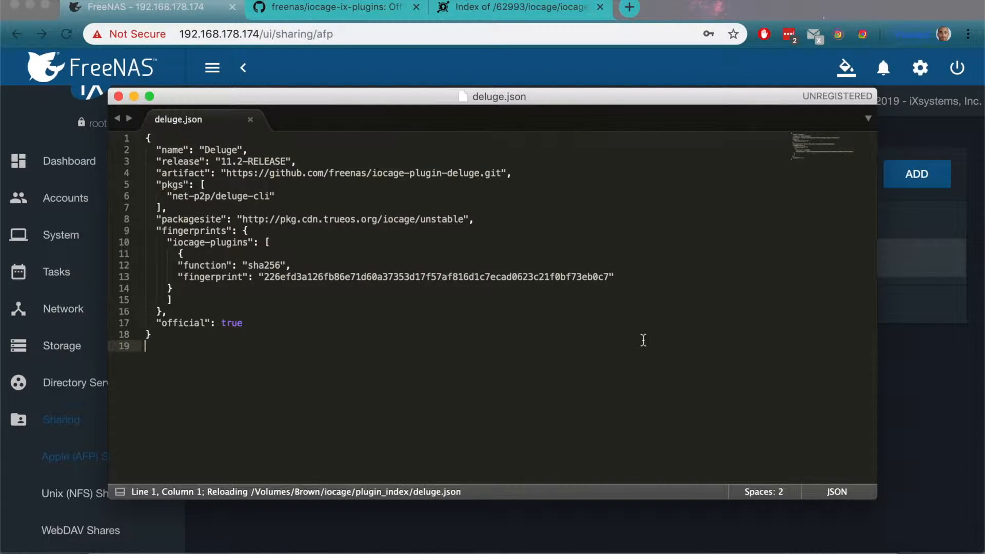
click(768, 539)
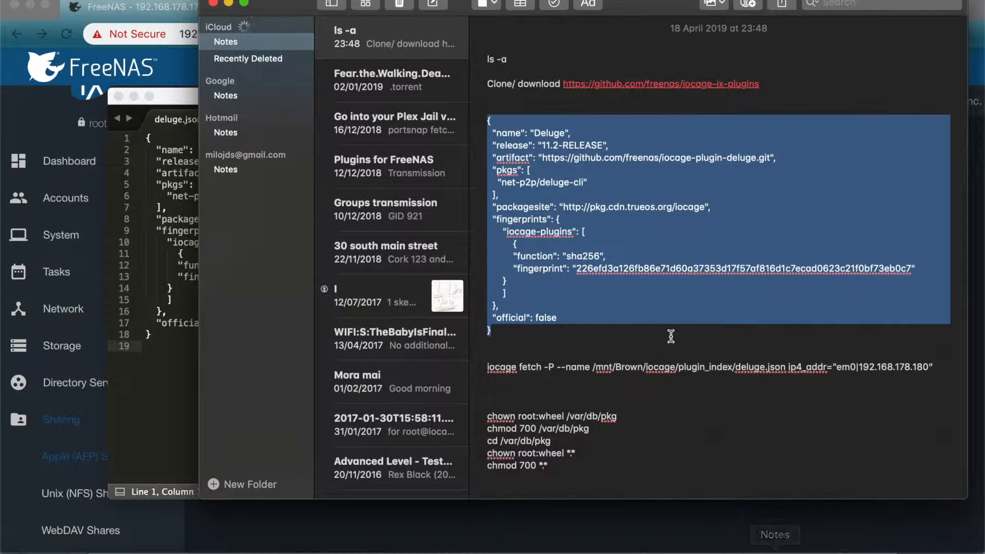
right_click(614, 275)
click(709, 338)
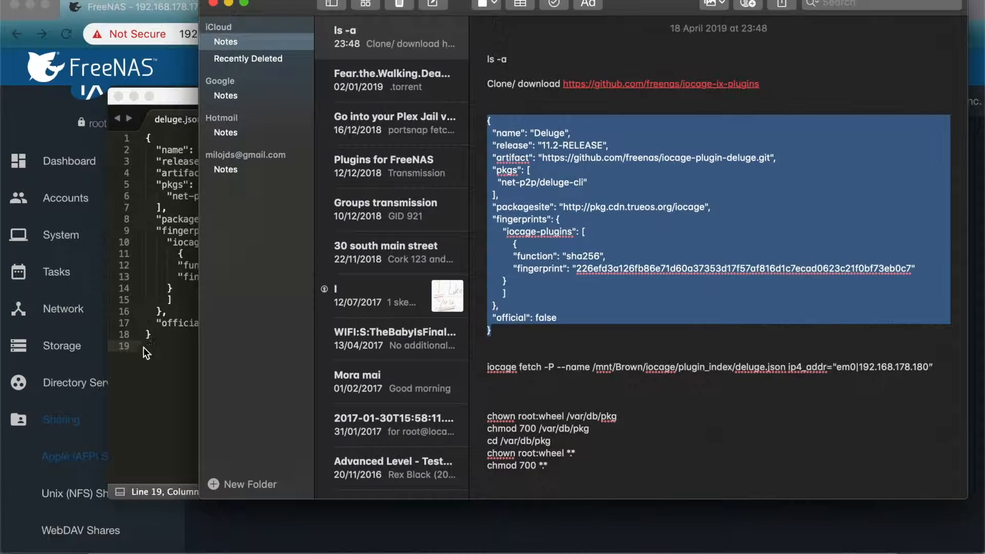
click(146, 347)
key(super+a)
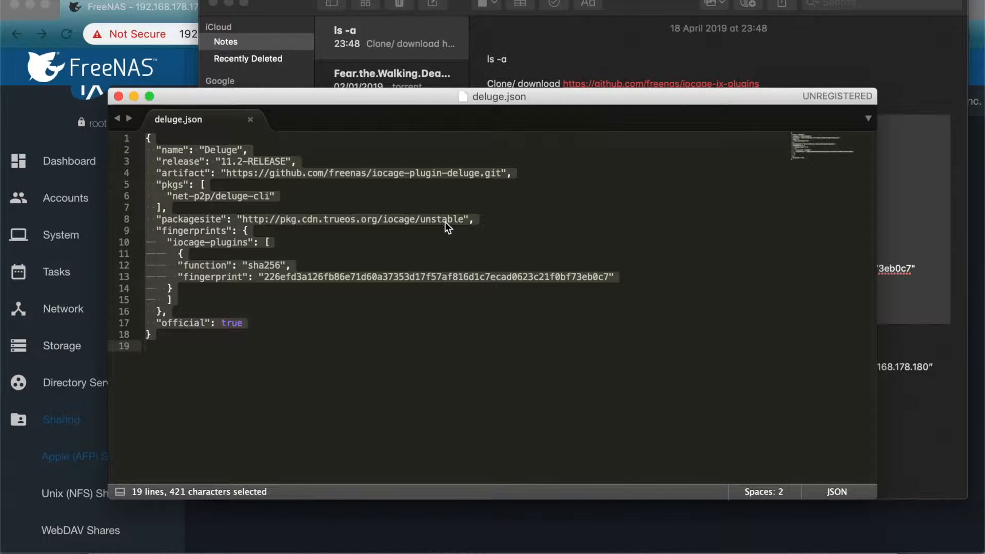
key(super+v)
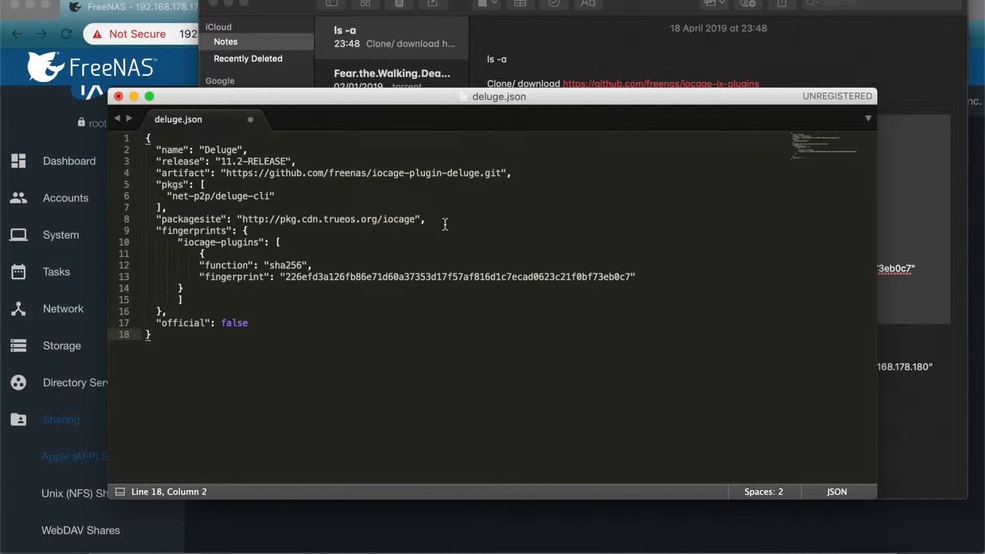
Step: Close deluge.json with its changes saved, and minimize Notes to return to the FreeNAS page
click(119, 96)
click(608, 196)
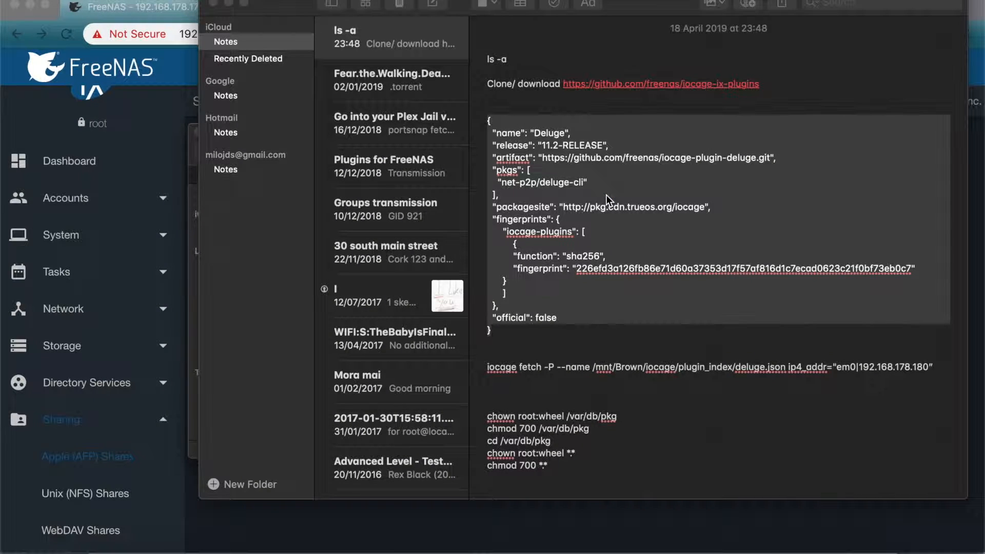
click(229, 4)
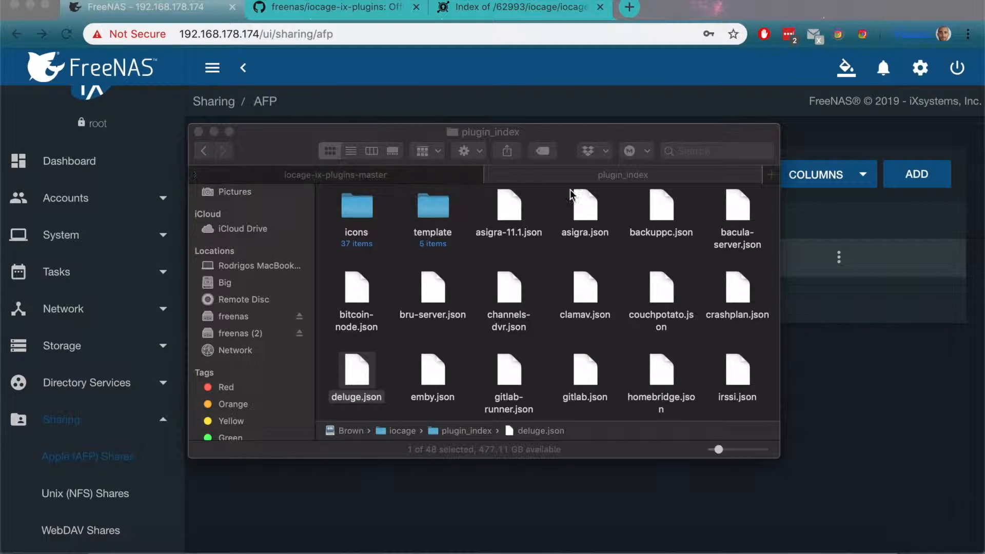
click(840, 395)
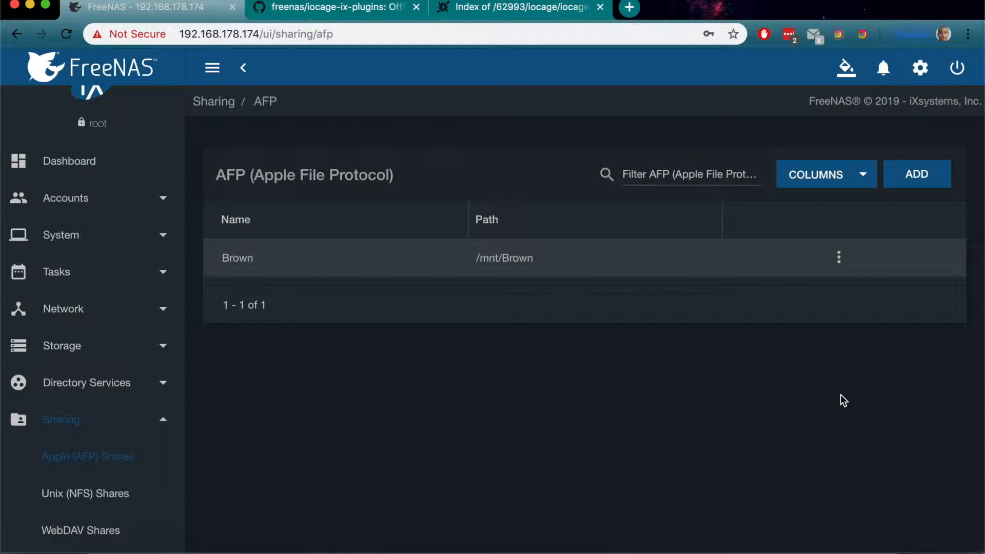
Step: Switch to Terminal and try to connect over SSH as root to 192.168.178.174
mouse_move(621, 547)
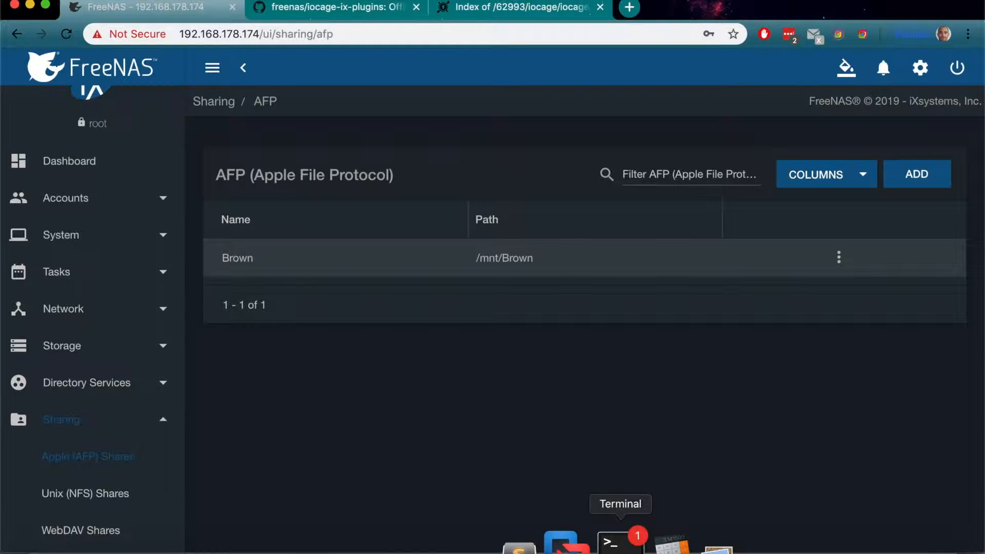
click(620, 543)
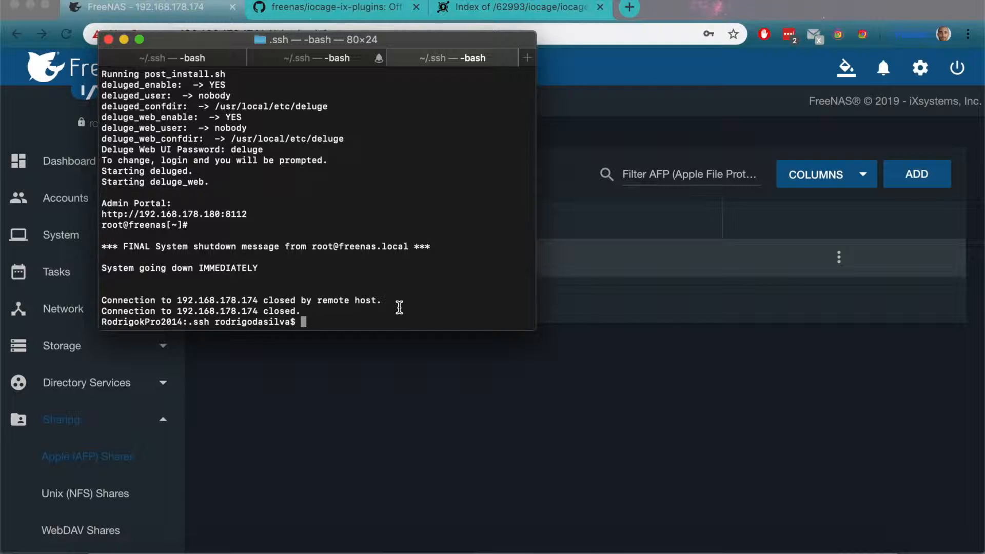
text(ssh root@192.1)
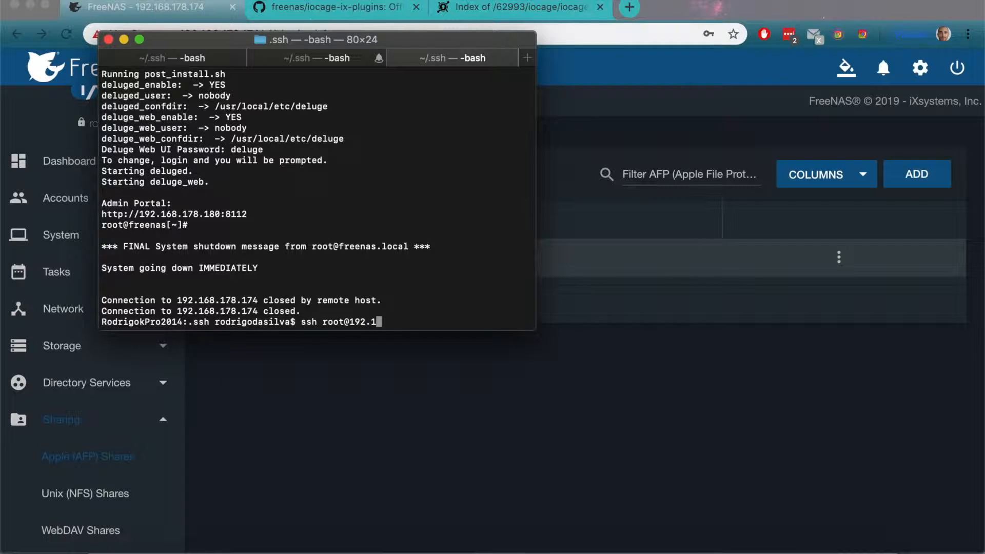
text(68.178.174)
key(Return)
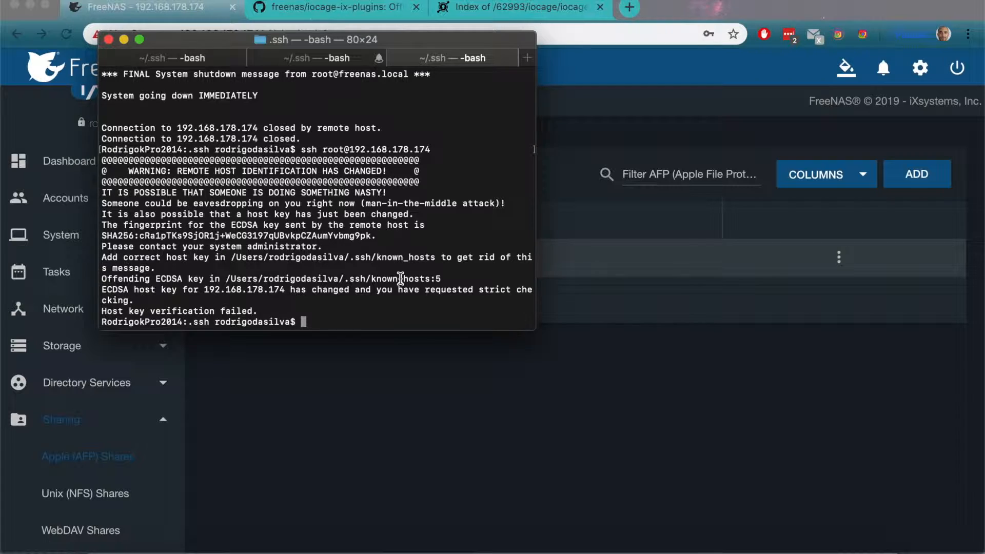
drag(226, 279, 372, 277)
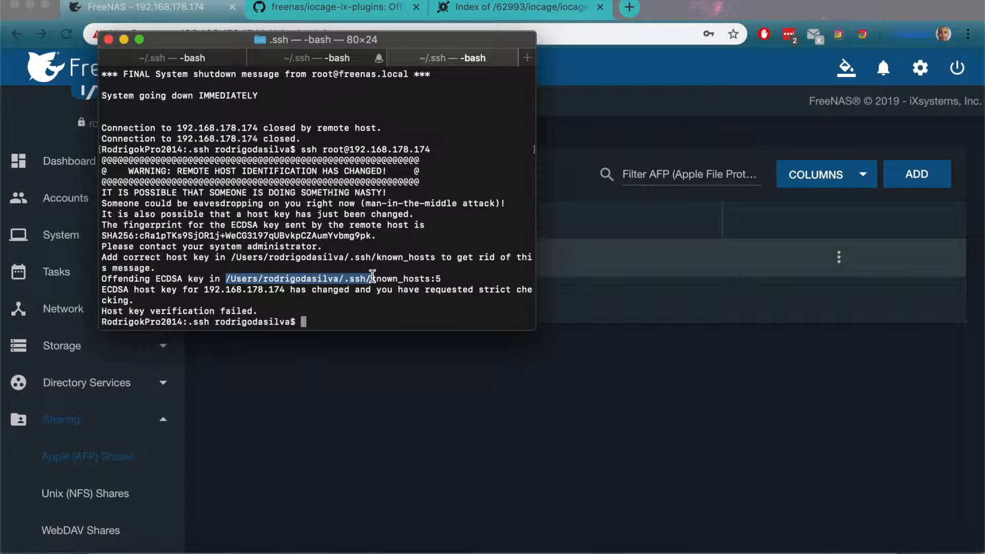
text(cd)
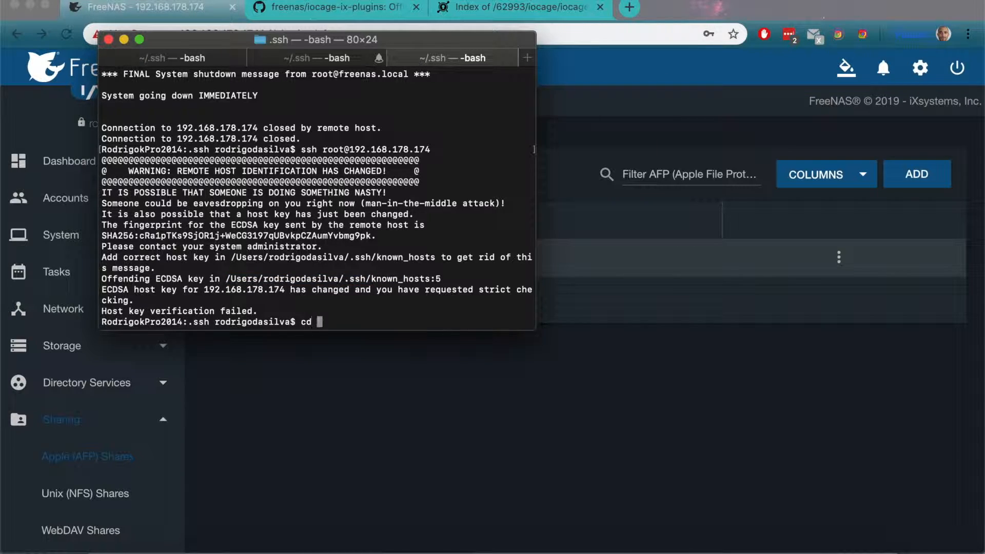
key(super+v)
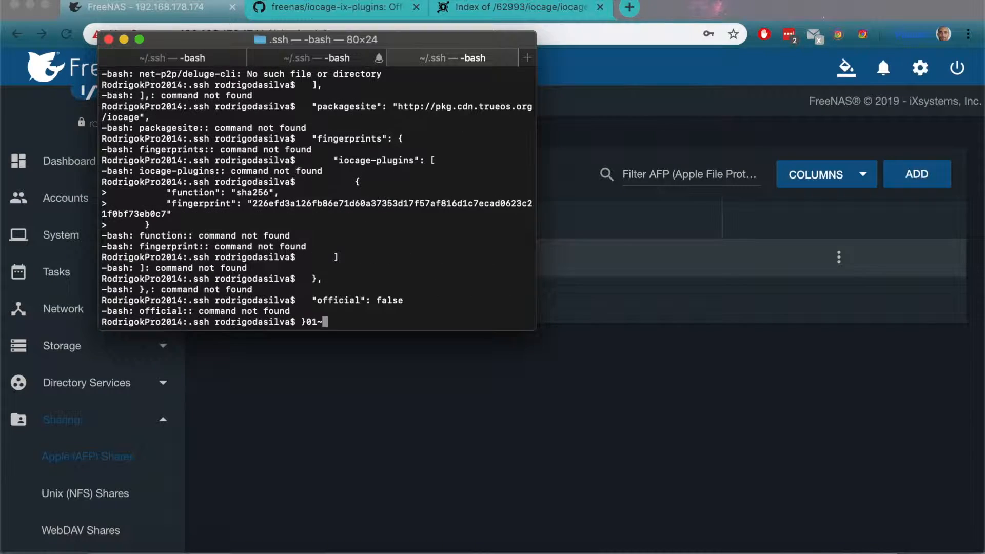
key(BackSpace)
key(BackSpace)
key(BackSpace)
key(BackSpace)
key(Up)
key(Up)
key(Down)
key(Down)
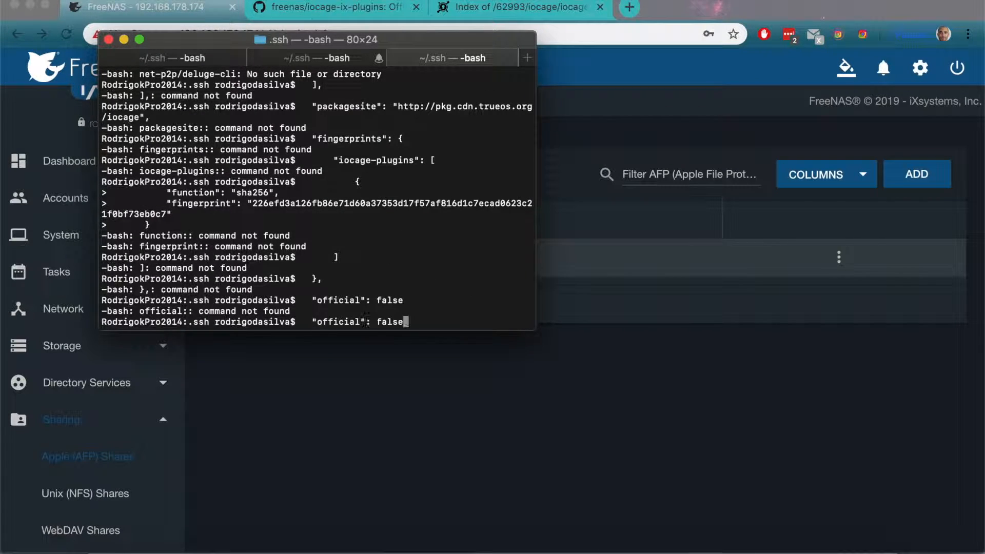
scroll(482, 175, up, 10)
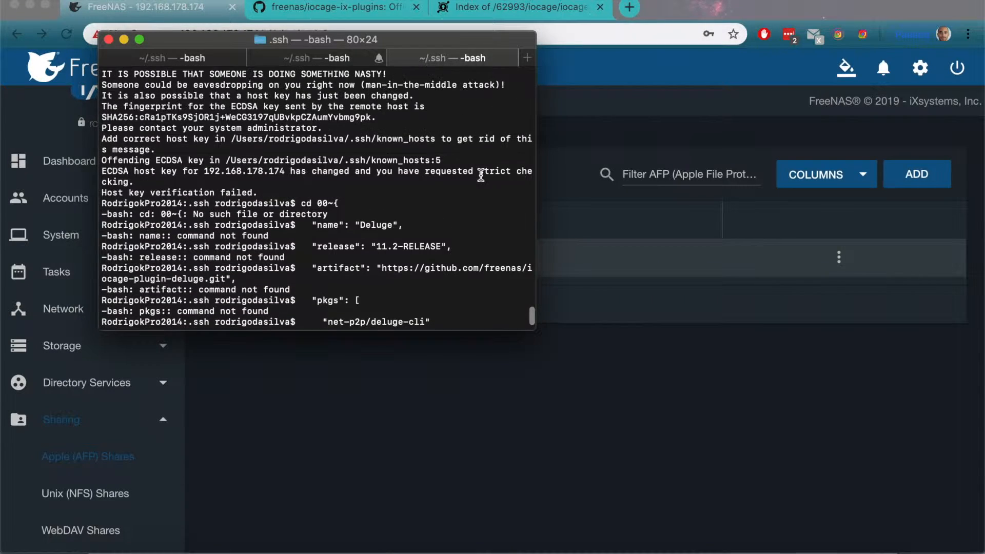
key(Up)
key(Up)
key(Up)
key(Up)
key(Up)
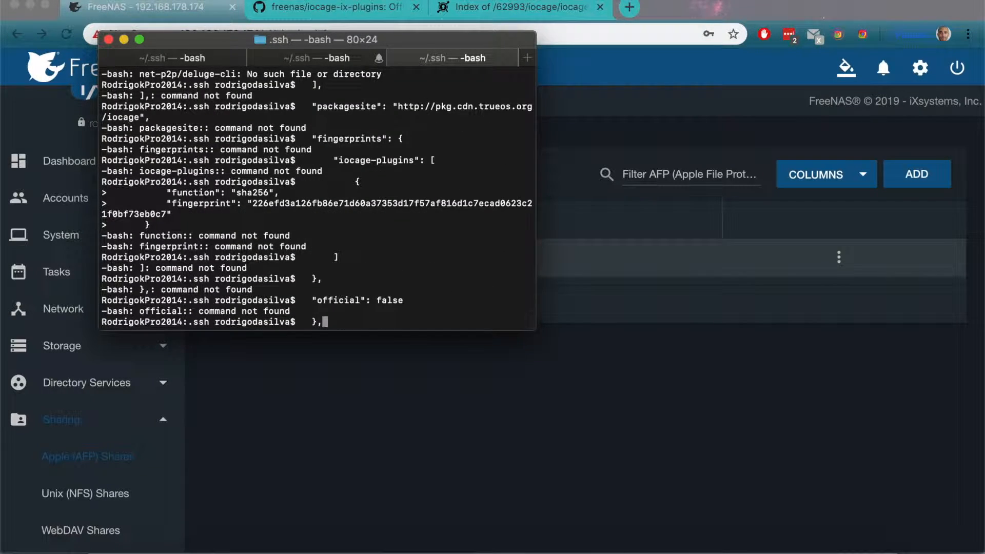
key(Down)
key(Down)
key(Down)
key(Down)
key(Down)
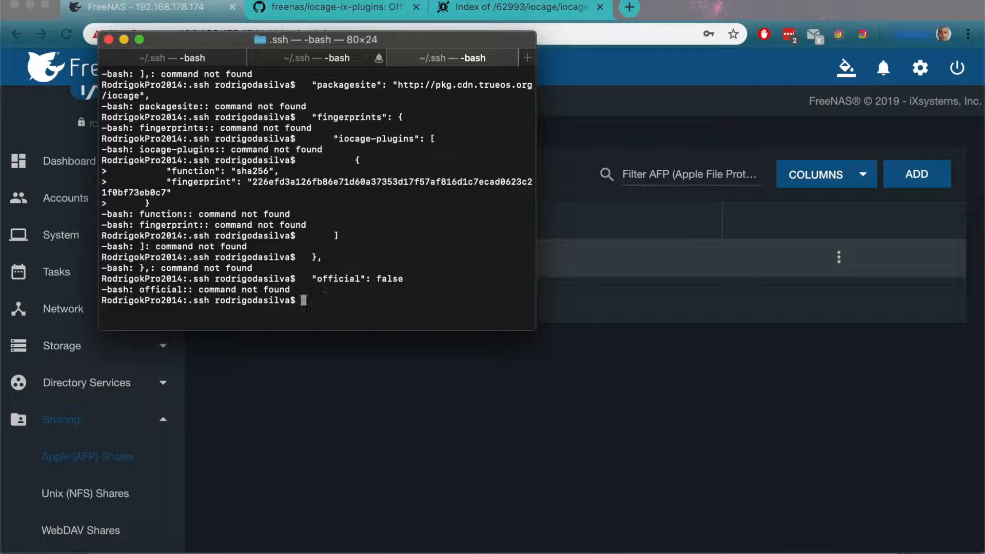
Step: Clear the terminal screen
text(ssh 19)
key(BackSpace)
key(BackSpace)
key(BackSpace)
key(BackSpace)
key(BackSpace)
key(BackSpace)
text(clear)
key(Return)
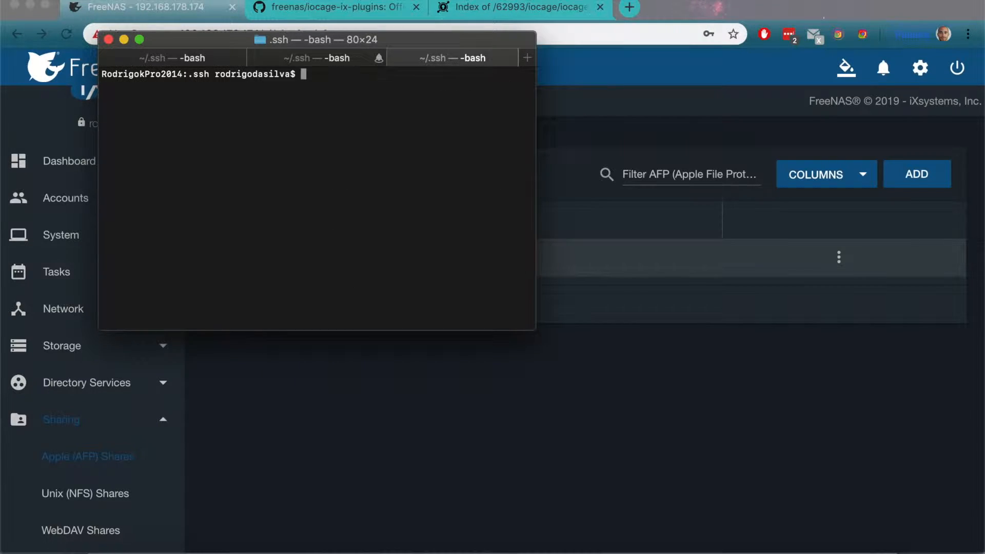
Step: Retry the SSH connection as root to 192.168.178.174
text(ssh root@192.1681)
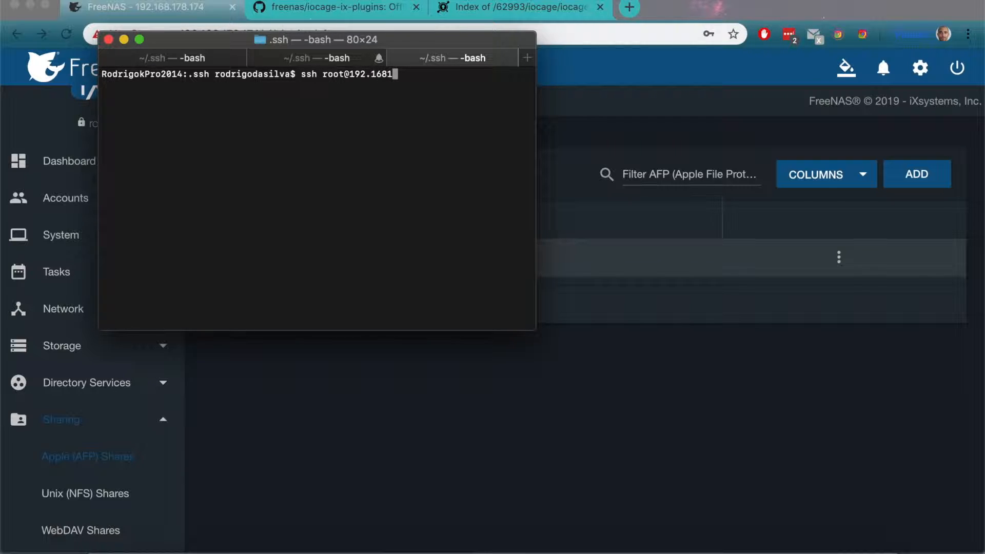
key(BackSpace)
text(.178.19)
key(BackSpace)
text(74)
key(Return)
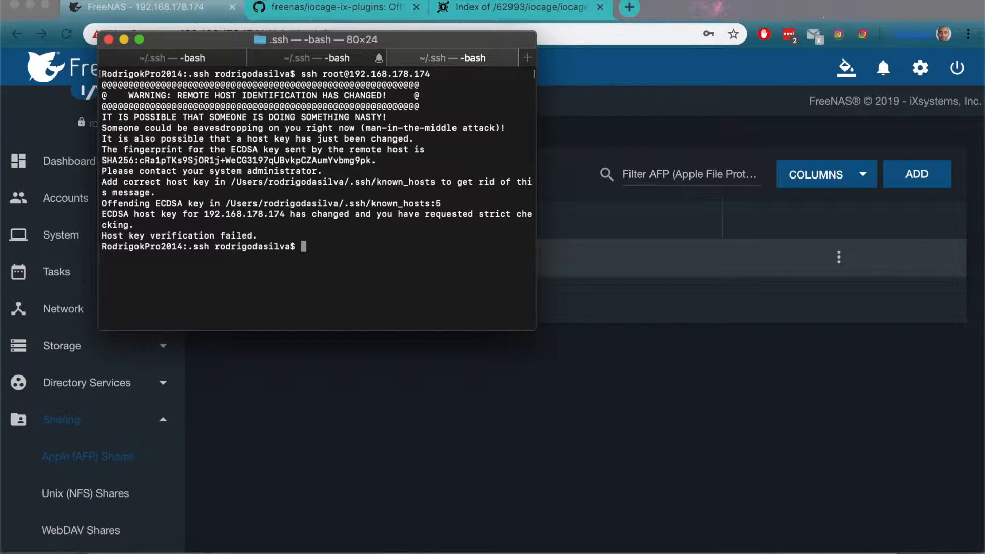
Step: Change to the .ssh folder in the local home directory and list its files
text(cd )
text(/Users/)
text(rod)
key(Tab)
text(.ssh/)
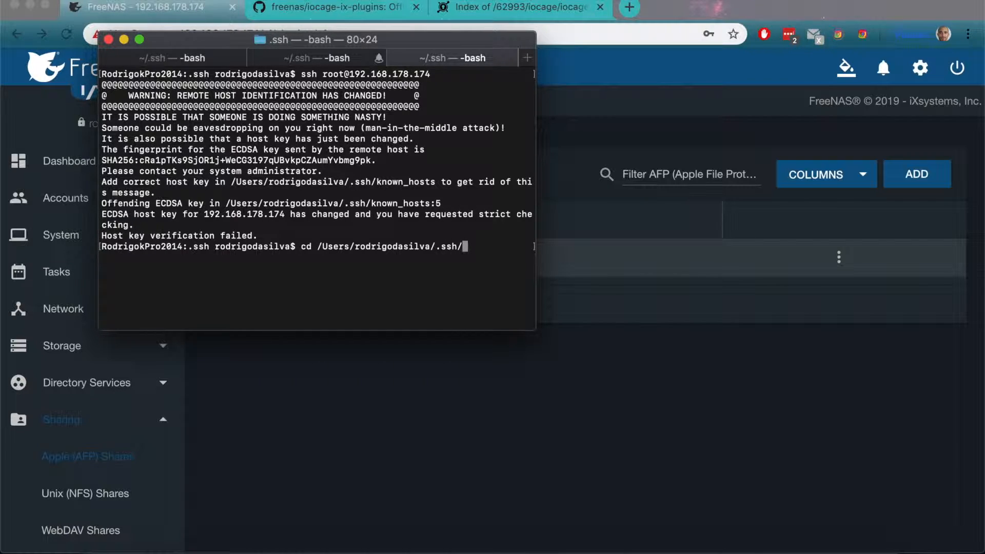
key(BackSpace)
key(Return)
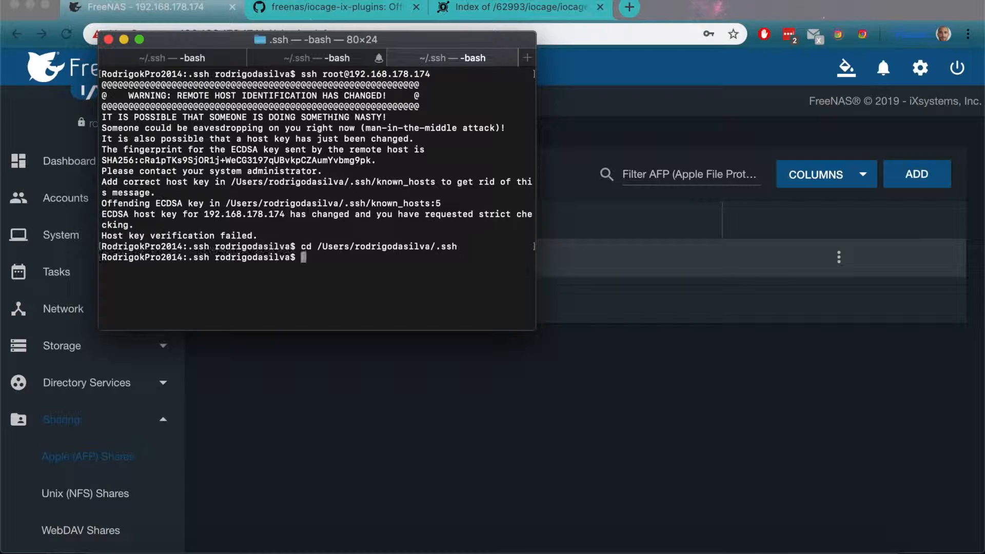
text(l)
key(Return)
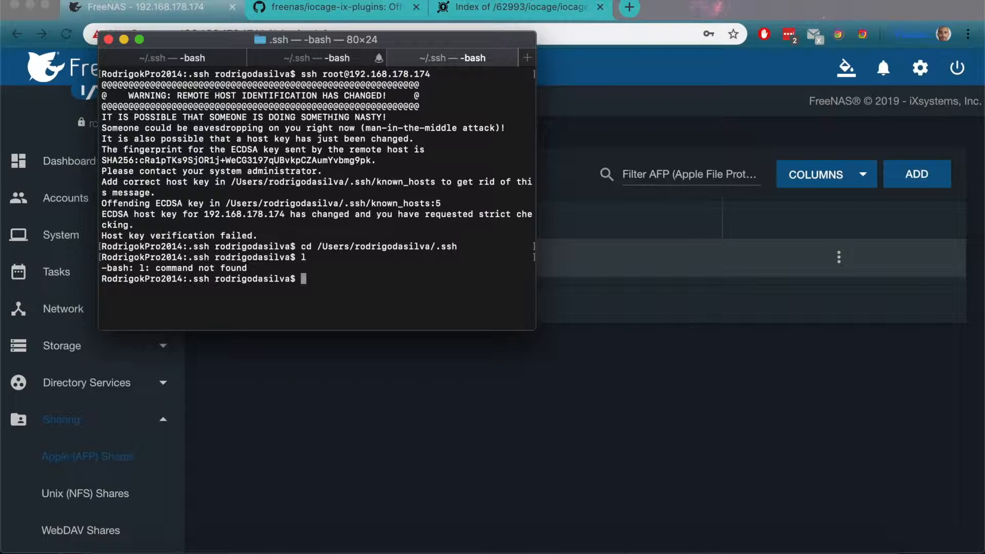
text(ls)
key(Return)
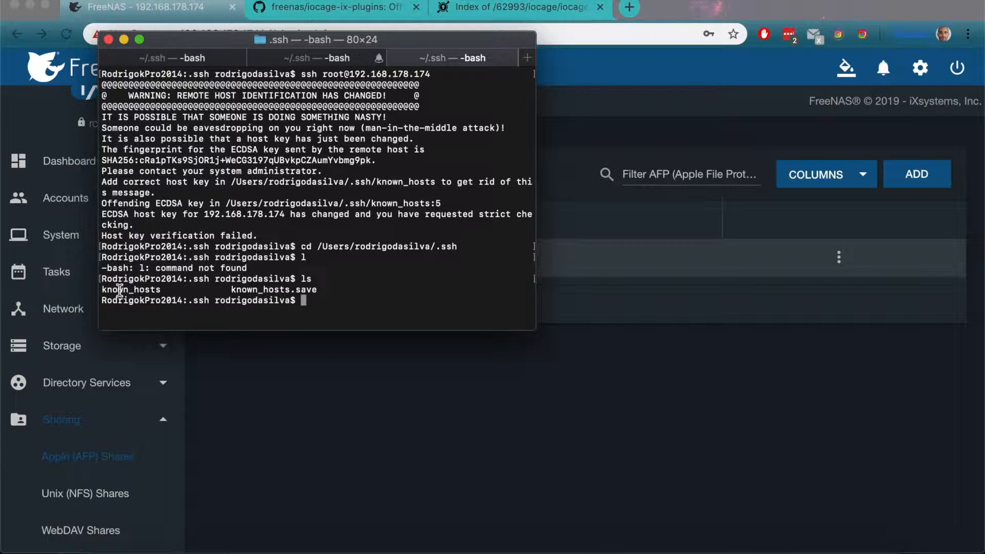
Step: Open the known_hosts file in the pico editor
text(pico known_hosts)
key(Return)
Step: Delete the entire 192.168.178.174 host key entry from known_hosts, then save the file and exit the editor
key(Down)
key(Down)
key(Down)
key(Down)
key(Down)
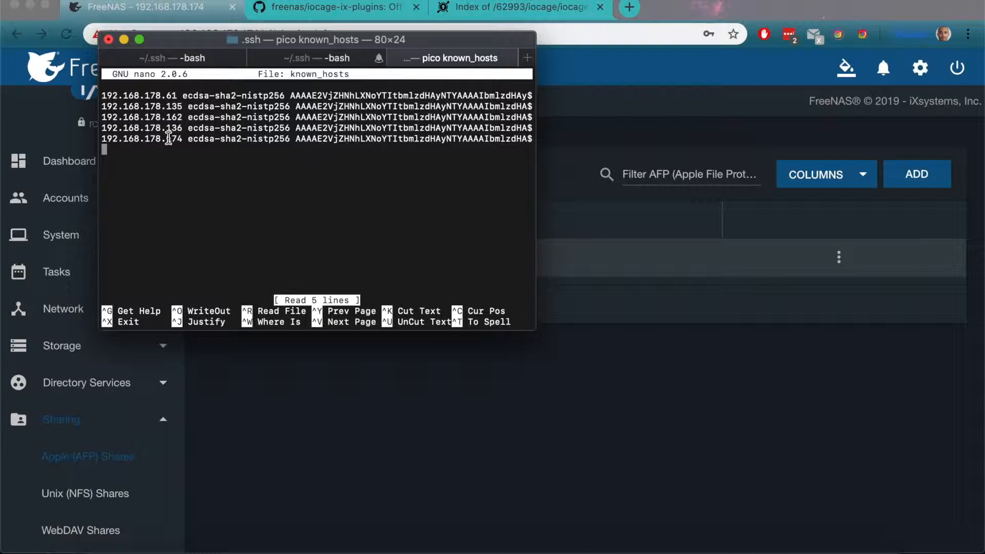
key(BackSpace)
key(BackSpace)
key(BackSpace)
key(BackSpace)
key(BackSpace)
key(BackSpace)
key(BackSpace)
key(BackSpace)
key(BackSpace)
key(BackSpace)
key(BackSpace)
key(BackSpace)
key(BackSpace)
key(BackSpace)
key(BackSpace)
key(BackSpace)
key(BackSpace)
key(BackSpace)
key(BackSpace)
key(BackSpace)
key(BackSpace)
key(BackSpace)
key(BackSpace)
key(BackSpace)
key(BackSpace)
key(BackSpace)
key(BackSpace)
key(BackSpace)
key(BackSpace)
key(BackSpace)
key(BackSpace)
key(BackSpace)
key(BackSpace)
key(BackSpace)
key(BackSpace)
key(BackSpace)
key(BackSpace)
key(BackSpace)
key(BackSpace)
key(BackSpace)
key(BackSpace)
key(BackSpace)
key(BackSpace)
key(BackSpace)
key(BackSpace)
key(BackSpace)
key(BackSpace)
key(BackSpace)
key(BackSpace)
key(BackSpace)
key(BackSpace)
key(BackSpace)
key(BackSpace)
key(BackSpace)
key(BackSpace)
key(BackSpace)
key(BackSpace)
key(BackSpace)
key(BackSpace)
key(BackSpace)
key(BackSpace)
key(BackSpace)
key(BackSpace)
key(BackSpace)
key(BackSpace)
key(BackSpace)
key(BackSpace)
key(BackSpace)
key(BackSpace)
key(BackSpace)
key(BackSpace)
key(BackSpace)
key(BackSpace)
key(BackSpace)
key(BackSpace)
key(BackSpace)
key(BackSpace)
key(BackSpace)
key(BackSpace)
key(BackSpace)
key(BackSpace)
key(BackSpace)
key(BackSpace)
key(BackSpace)
key(BackSpace)
key(BackSpace)
key(BackSpace)
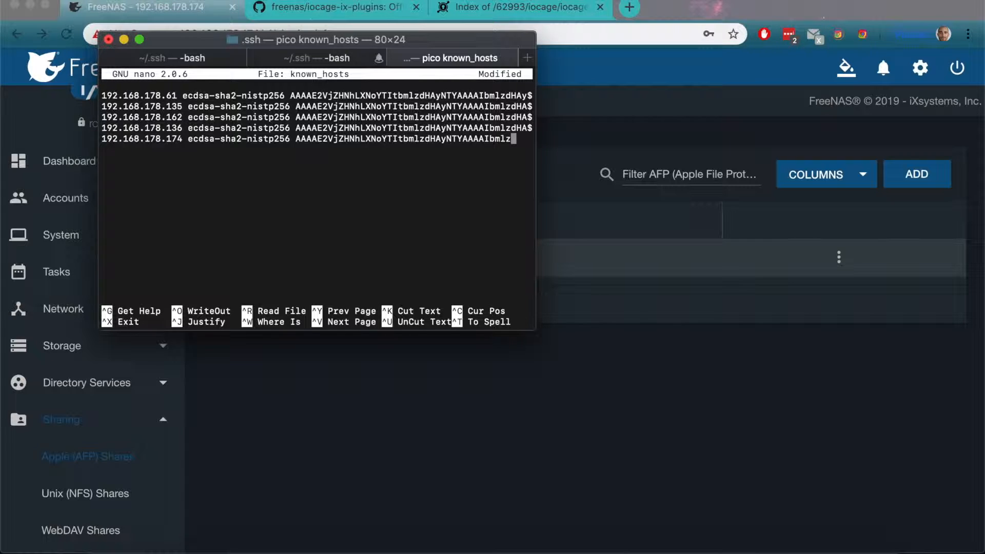
key(BackSpace)
key(BackSpace)
key(BackSpace)
key(BackSpace)
key(BackSpace)
key(BackSpace)
key(BackSpace)
key(BackSpace)
key(BackSpace)
key(BackSpace)
key(BackSpace)
key(BackSpace)
key(BackSpace)
key(BackSpace)
key(BackSpace)
key(BackSpace)
key(BackSpace)
key(BackSpace)
key(BackSpace)
key(BackSpace)
key(BackSpace)
key(BackSpace)
key(BackSpace)
key(BackSpace)
key(BackSpace)
key(BackSpace)
key(BackSpace)
key(BackSpace)
key(BackSpace)
key(BackSpace)
key(BackSpace)
key(BackSpace)
key(BackSpace)
key(BackSpace)
key(BackSpace)
key(BackSpace)
key(BackSpace)
key(BackSpace)
key(BackSpace)
key(BackSpace)
key(BackSpace)
key(BackSpace)
key(BackSpace)
key(BackSpace)
key(BackSpace)
key(BackSpace)
key(BackSpace)
key(BackSpace)
key(BackSpace)
key(BackSpace)
key(BackSpace)
key(BackSpace)
key(BackSpace)
key(BackSpace)
key(BackSpace)
key(BackSpace)
key(BackSpace)
key(BackSpace)
key(BackSpace)
key(BackSpace)
key(BackSpace)
key(BackSpace)
key(BackSpace)
key(BackSpace)
key(BackSpace)
key(BackSpace)
key(BackSpace)
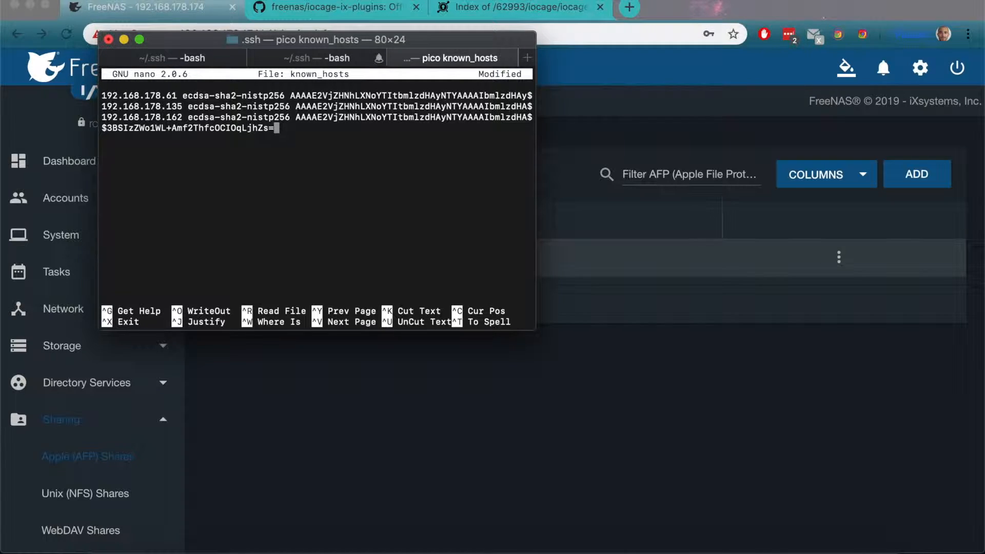
key(ctrl+x)
key(y)
key(Return)
Step: Reconnect over SSH as root to 192.168.178.174, accept the new host key with yes, and enter the root account password
key(Up)
key(Up)
key(Up)
key(Up)
key(Up)
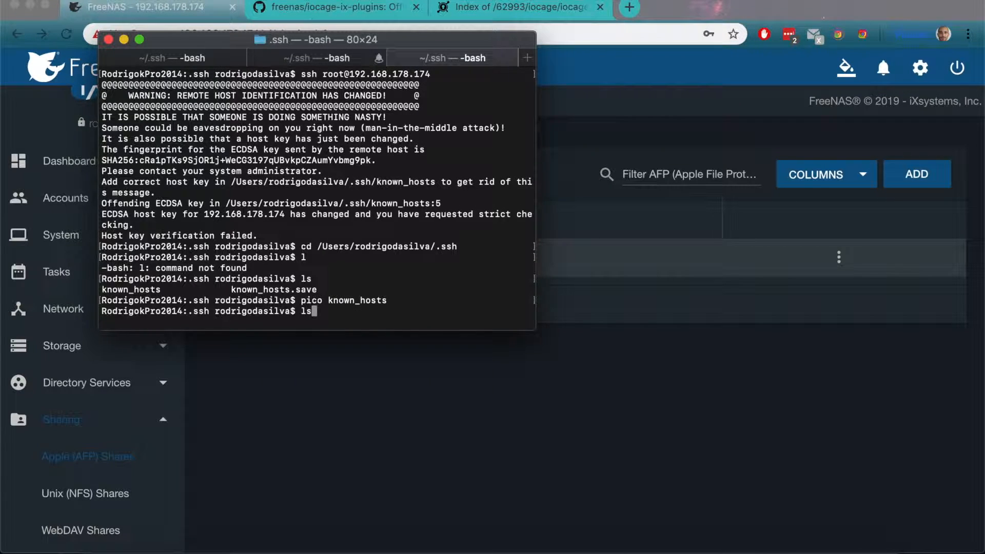
key(Return)
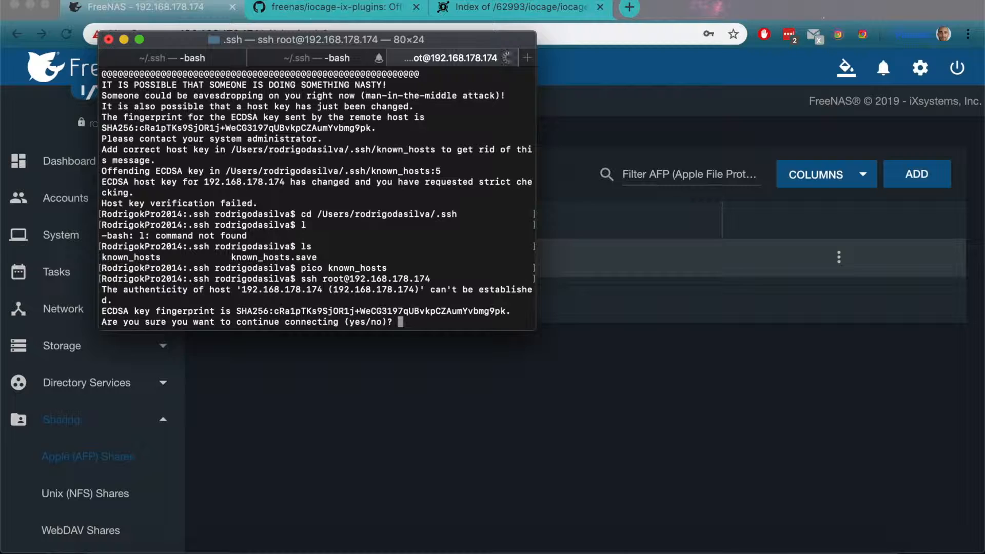
text(yes)
key(Return)
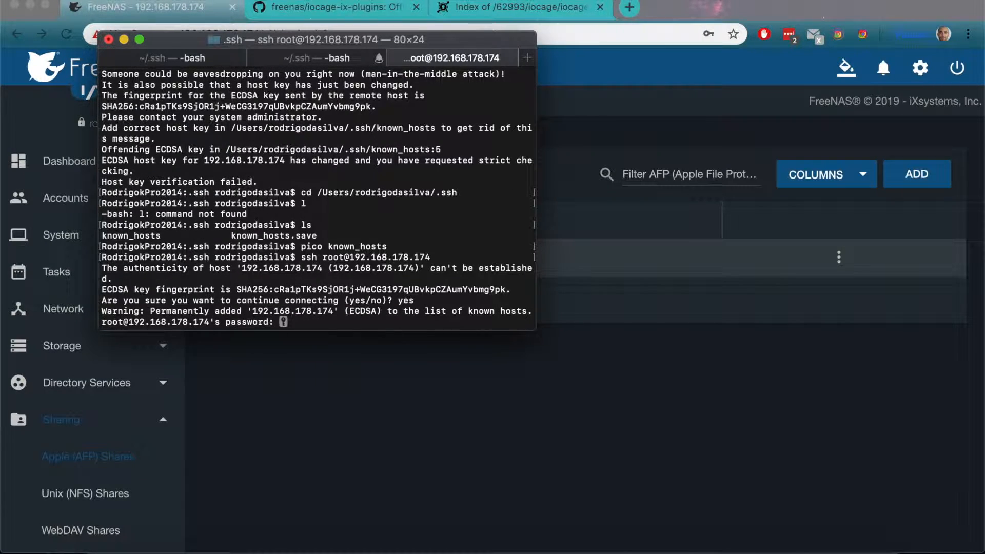
key(Return)
Step: List the files in root's home directory, then move up to the server's root directory and list its contents
text(ls)
key(Return)
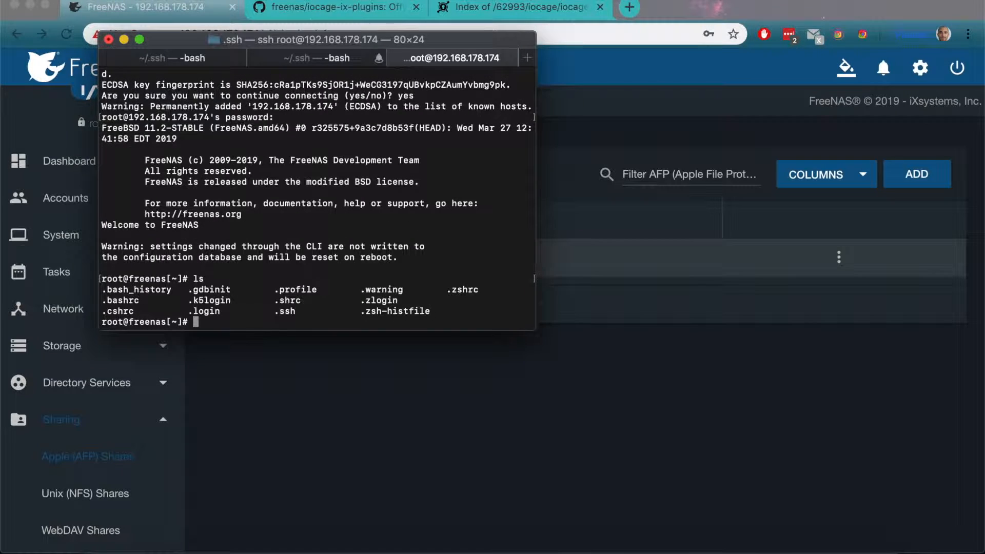
text(cd ..)
key(Return)
text(ls)
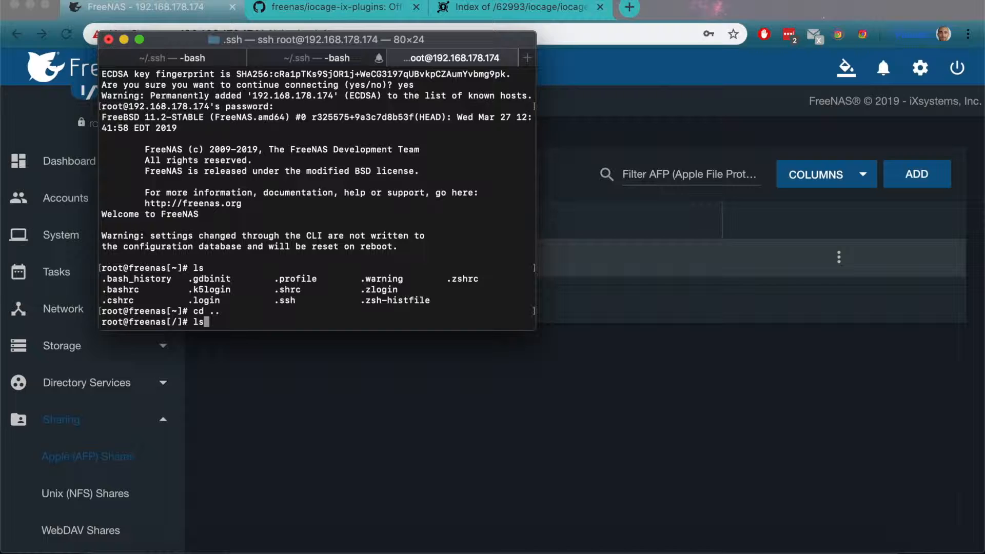
key(Return)
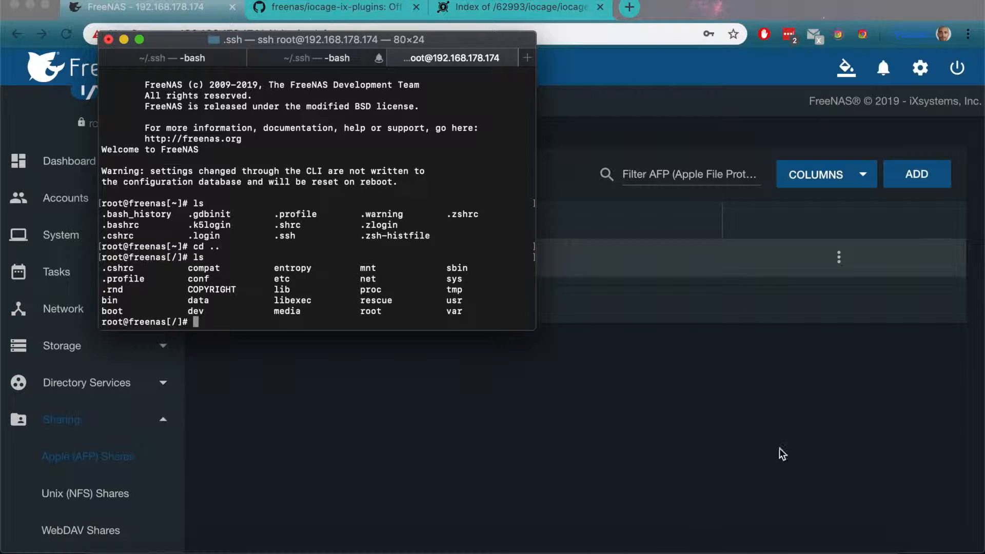
Step: Consult the iocage fetch command in Notes and enter iocage -P --name mnt/Brown/iocage/plugin_index/deluge.json at the Terminal prompt without running it
click(766, 540)
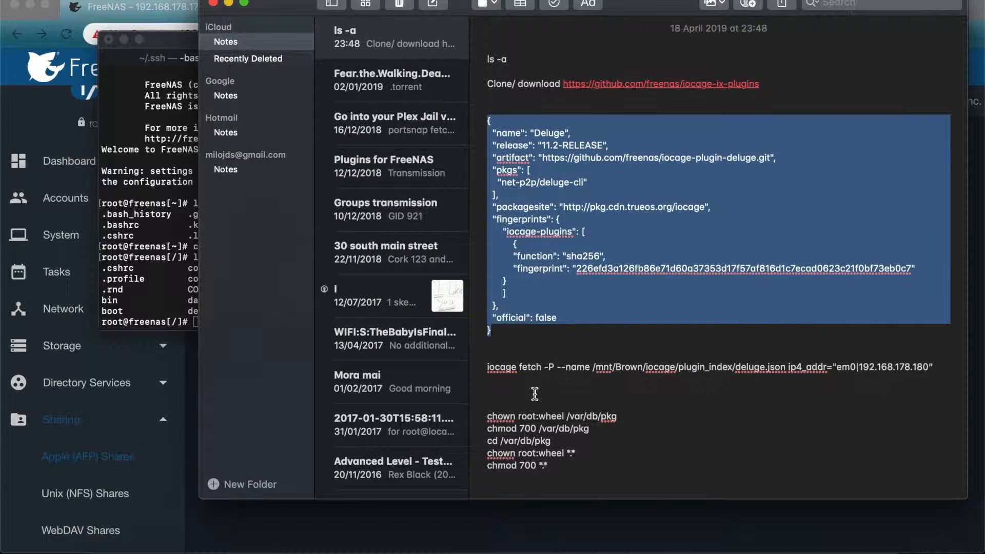
drag(488, 368, 945, 364)
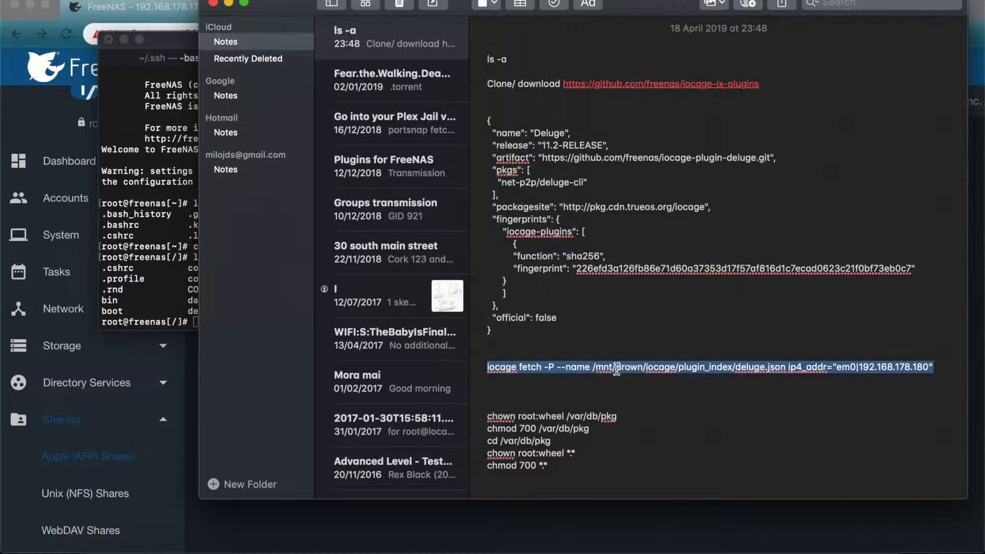
click(160, 280)
text(ioca)
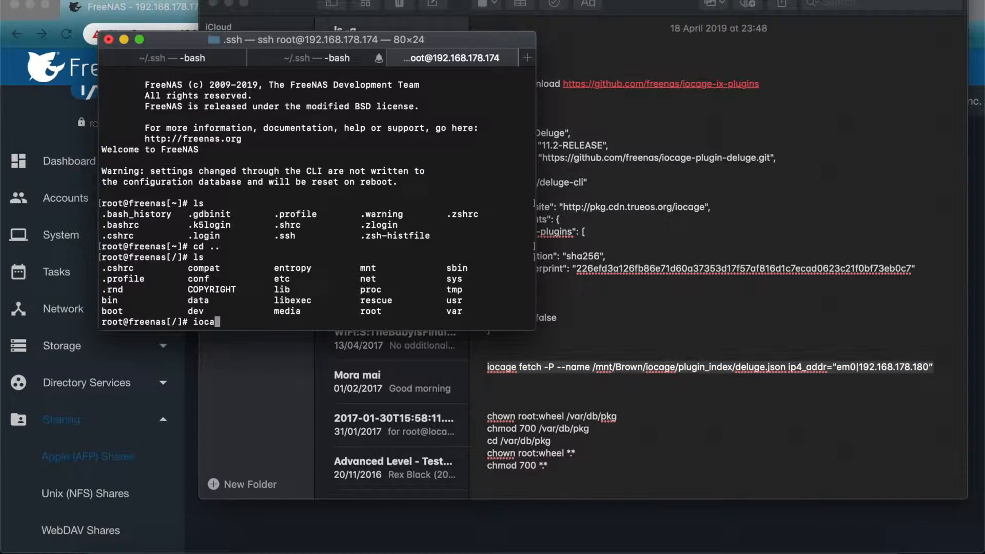
text(ge -P --name mnt/Brown/)
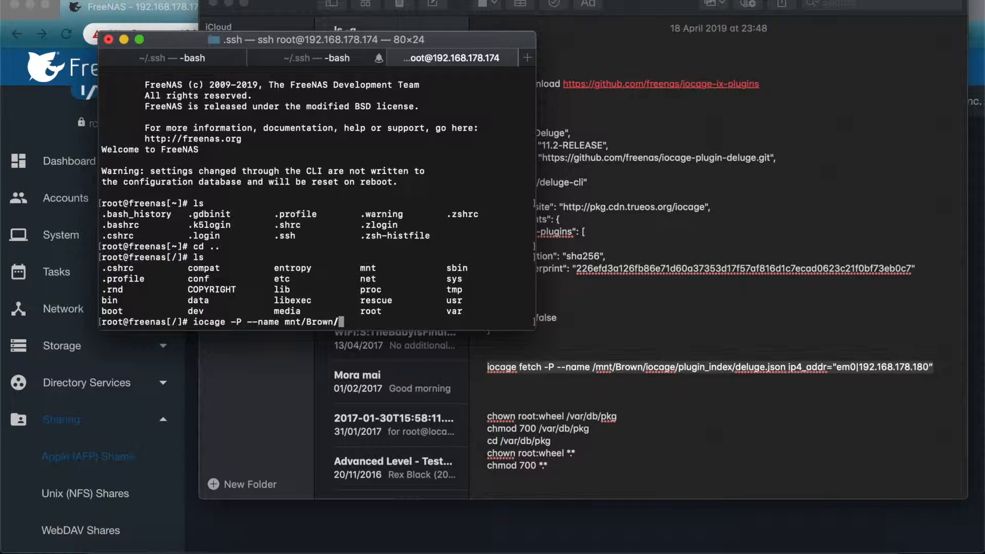
text(iocage/p)
key(Tab)
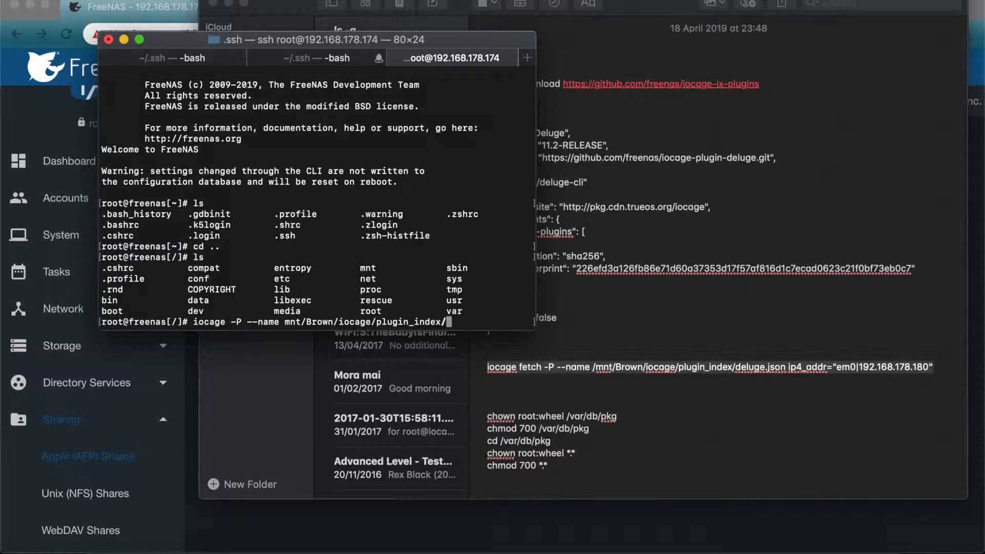
text(d)
key(Tab)
Step: Append the ip4_addr parameter with the em0 interface as its opening value to the iocage command
text(ip4_addr)
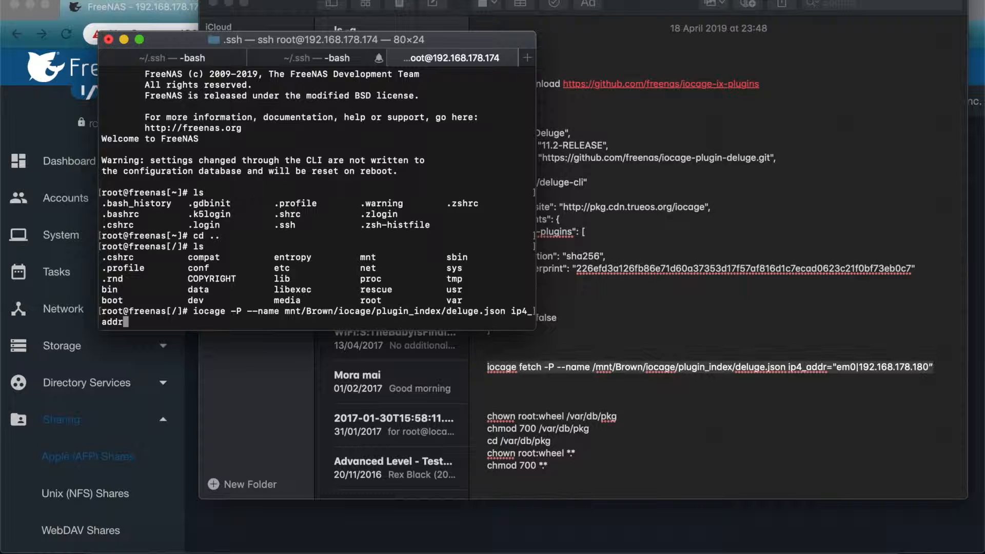
text(="em0)
Step: Switch to the FreeNAS web interface and check the primary NIC's name and IP address on the dashboard
click(254, 538)
click(98, 214)
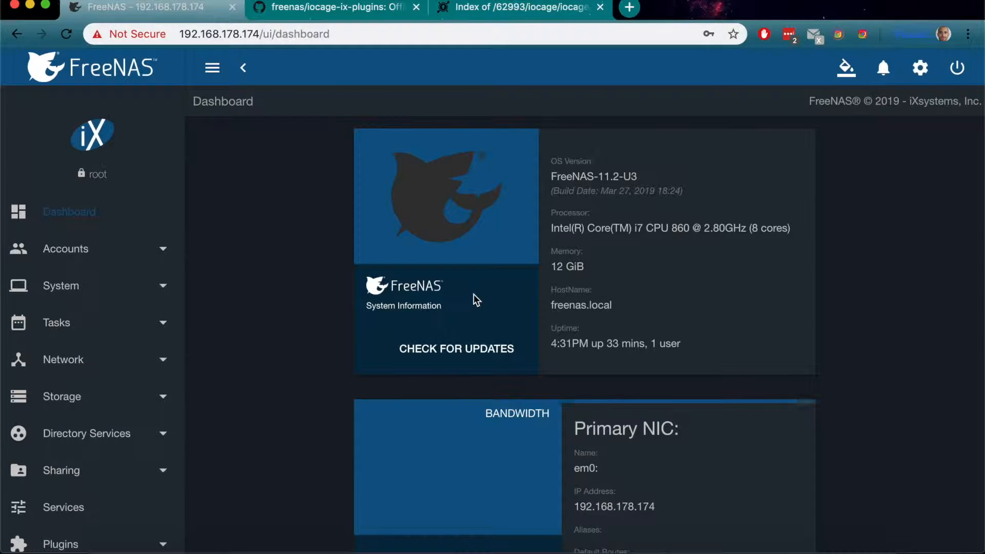
scroll(537, 360, down, 3)
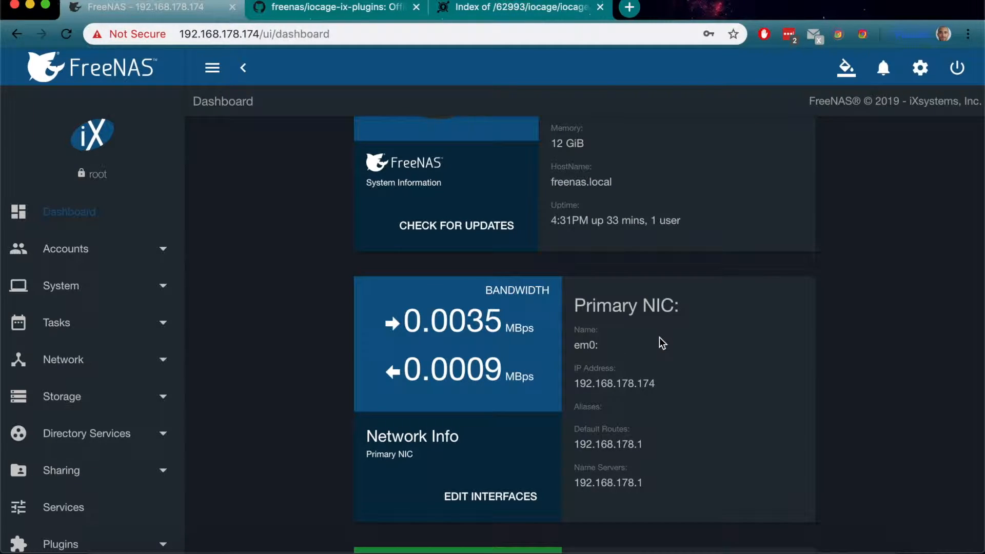
scroll(660, 340, up, 1)
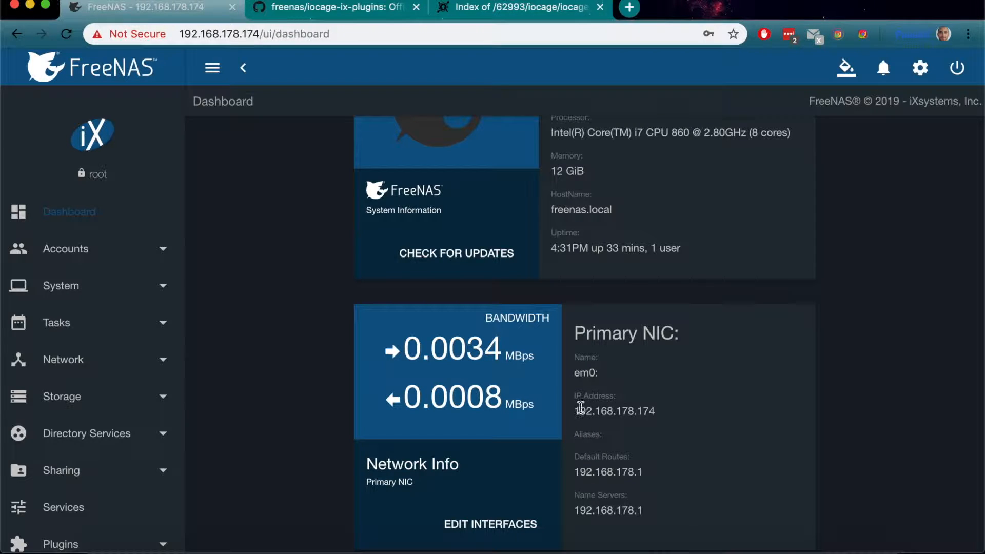
drag(576, 411, 655, 411)
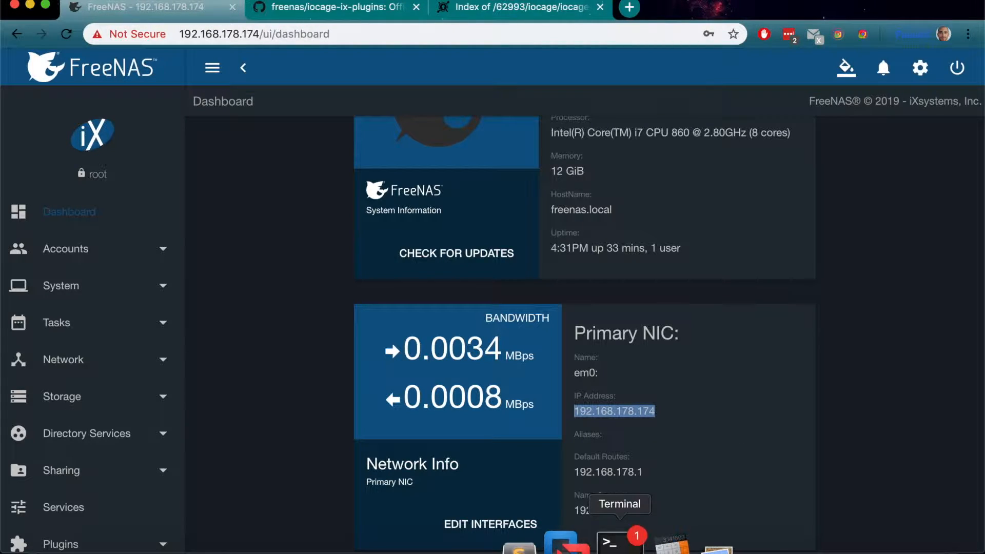
Step: Return to Terminal, complete the ip4_addr value as em0|192.168.178.180, and run the iocage command
click(620, 544)
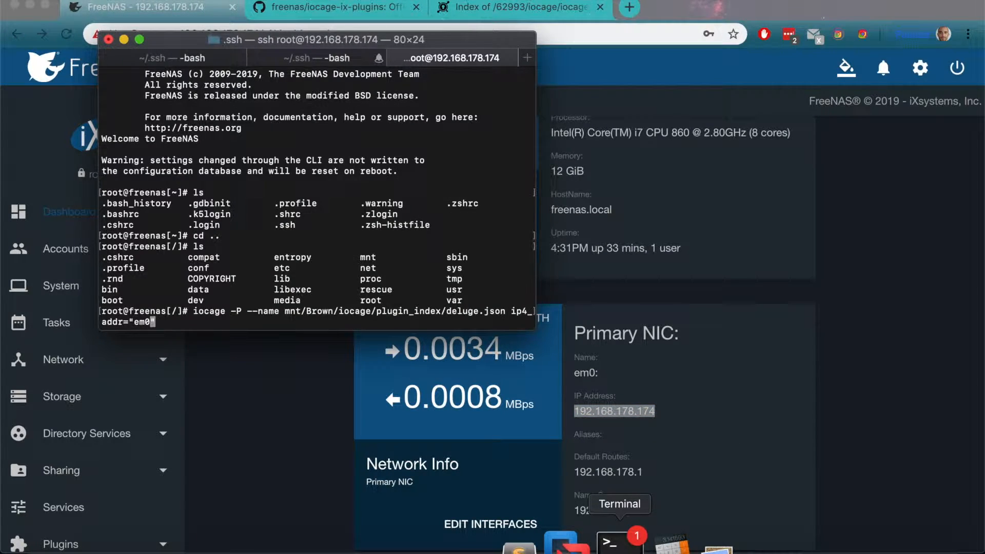
text(|)
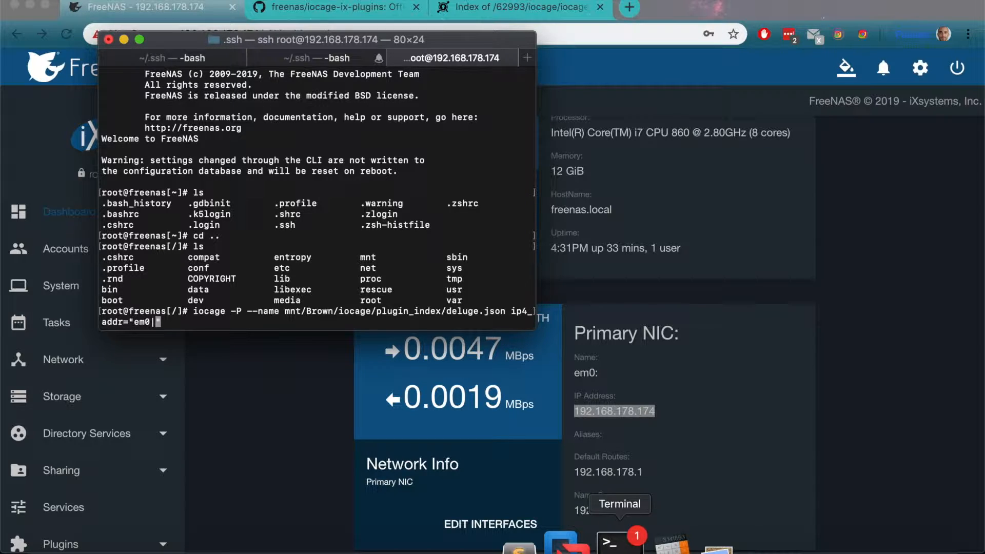
text(192.168.178.)
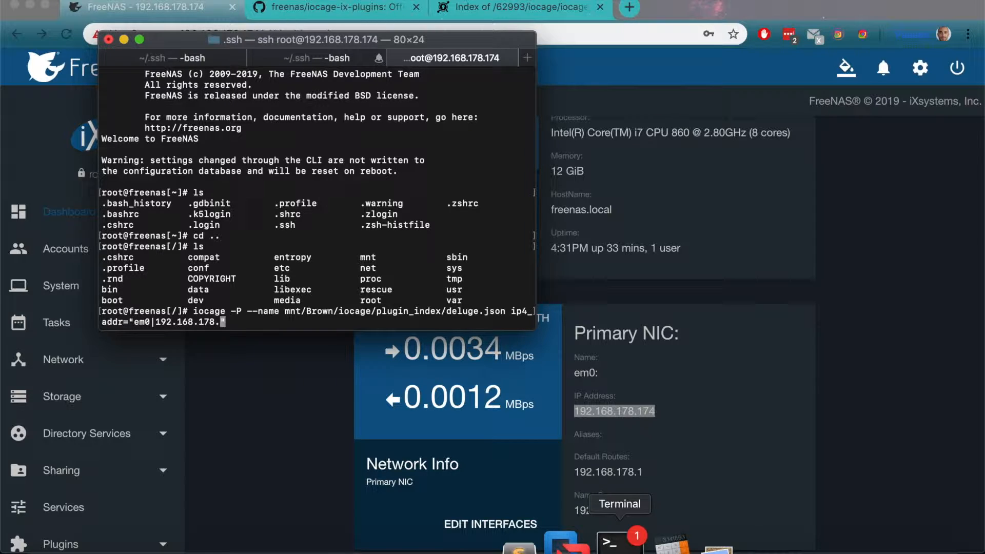
text(180)
key(Return)
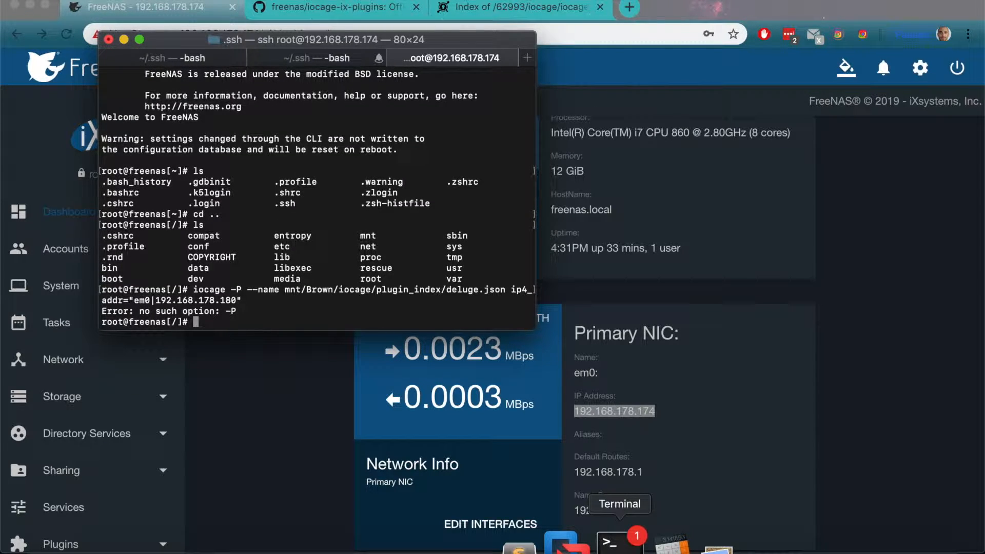
Step: Compare the command with the one in Notes, recall it in Terminal, insert fetch after iocage, and run it
click(765, 542)
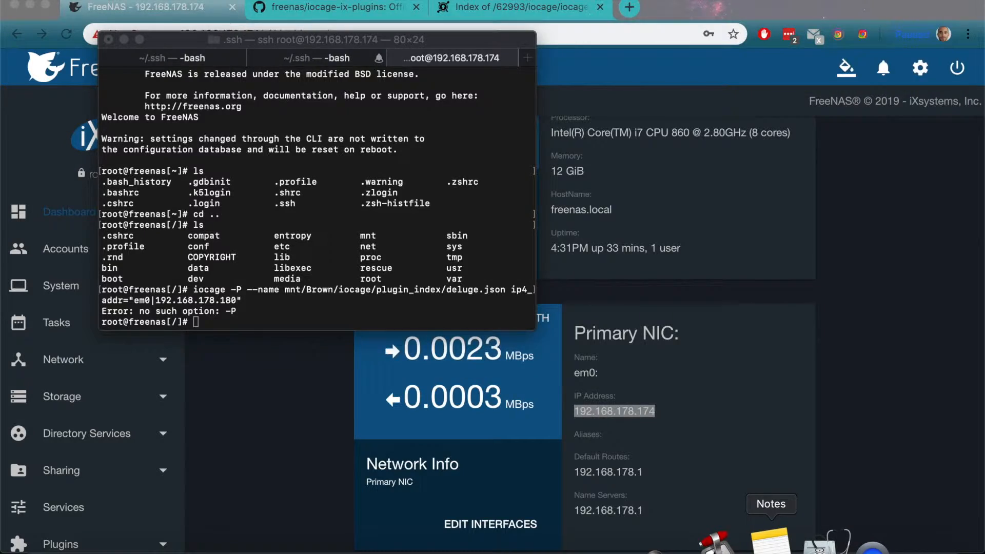
click(181, 228)
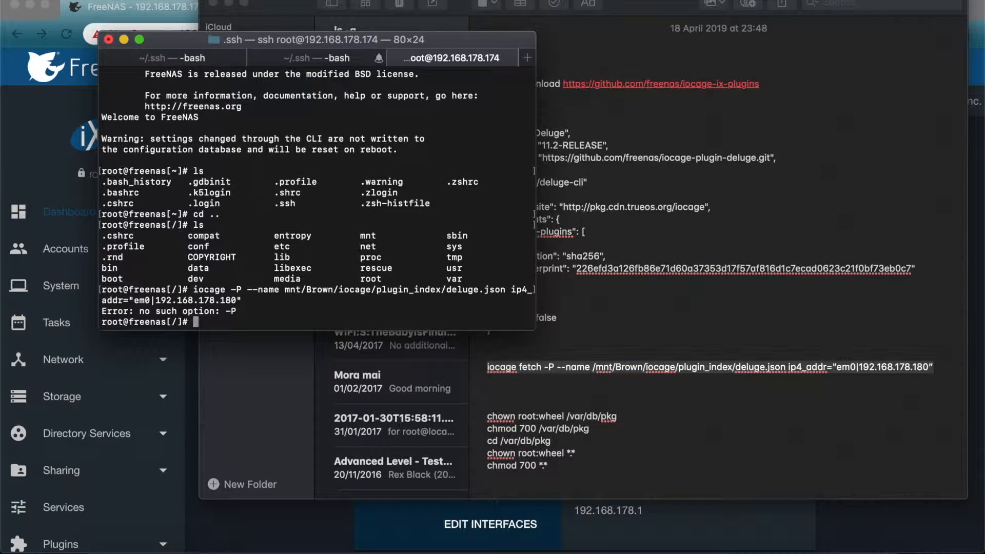
key(Up)
key(Left)
key(Left)
key(Left)
key(Left)
key(Left)
key(Left)
key(Left)
key(Left)
key(Left)
key(Left)
key(Left)
key(Left)
key(Left)
key(Left)
key(Left)
key(Left)
key(Left)
key(Left)
key(Left)
key(Left)
key(Left)
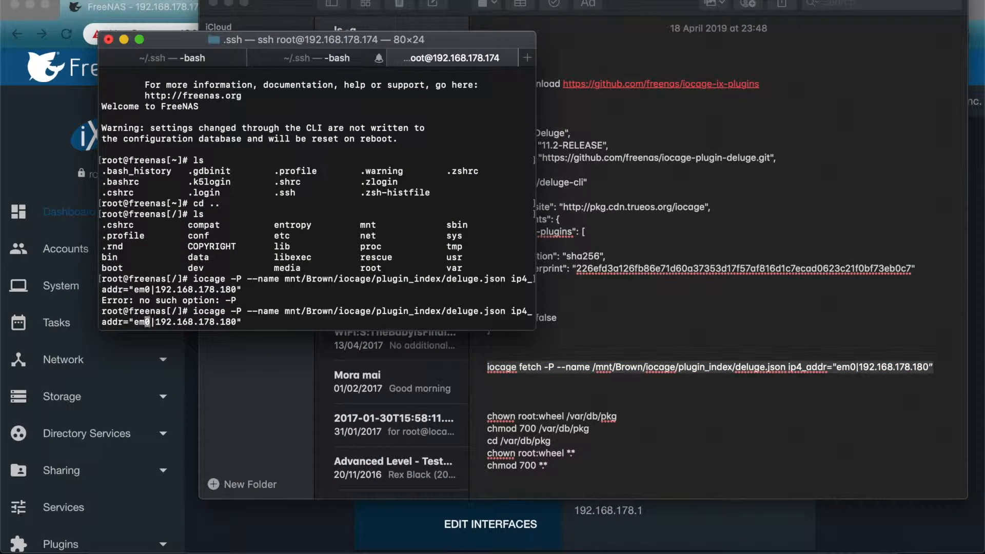
key(Left)
key(Left)
key(Left)
key(Left)
key(Left)
key(Left)
key(Left)
key(Left)
key(Left)
key(Left)
key(Left)
key(Left)
key(Left)
key(Left)
key(Left)
key(Left)
key(Left)
key(Left)
key(Left)
key(Left)
key(Left)
key(Left)
key(Left)
key(Left)
key(Left)
key(Left)
key(Left)
key(Left)
key(Left)
key(Left)
key(Left)
key(Left)
key(Left)
key(Left)
key(Left)
key(Left)
key(Left)
key(Left)
key(Left)
key(Left)
key(Left)
key(Left)
key(Left)
key(Left)
key(Left)
key(Left)
key(Left)
key(Left)
key(Left)
key(Left)
text(fetch)
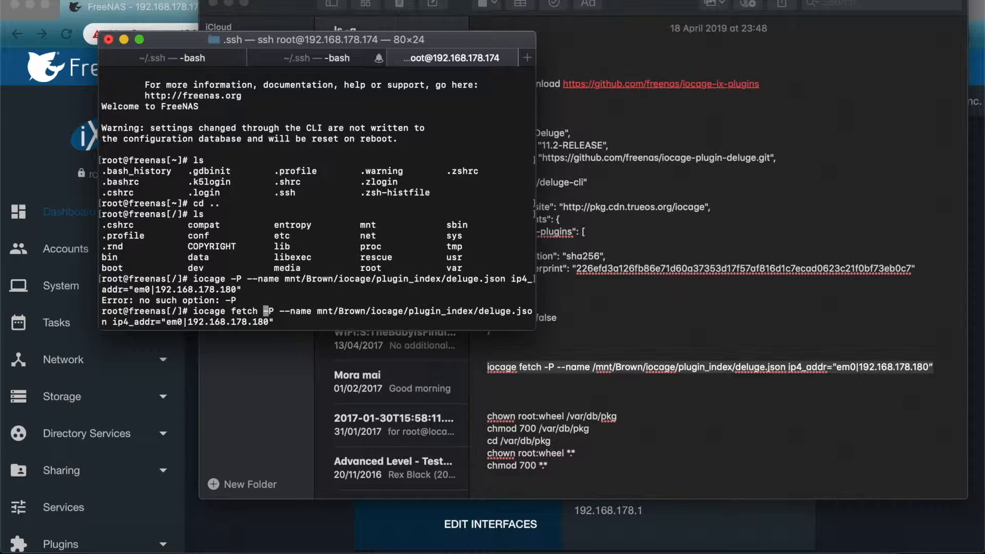
key(Return)
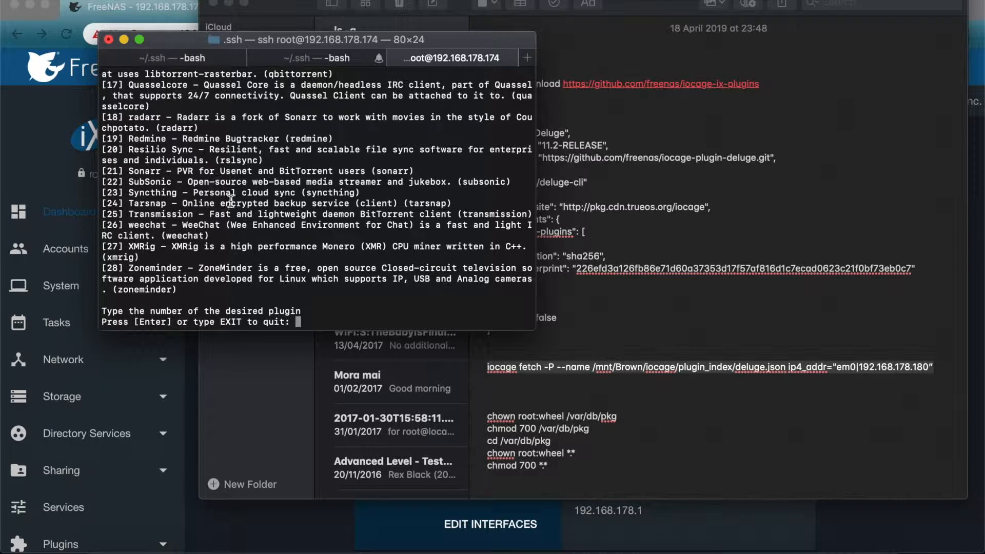
Step: Find Deluge in the plugin list and install it by entering its number, 5
scroll(235, 217, up, 3)
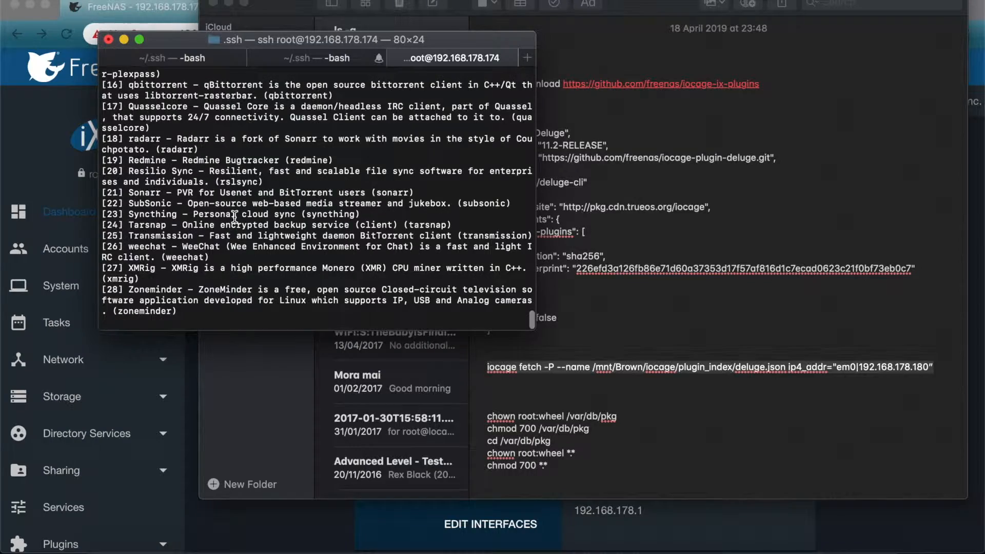
scroll(235, 216, up, 8)
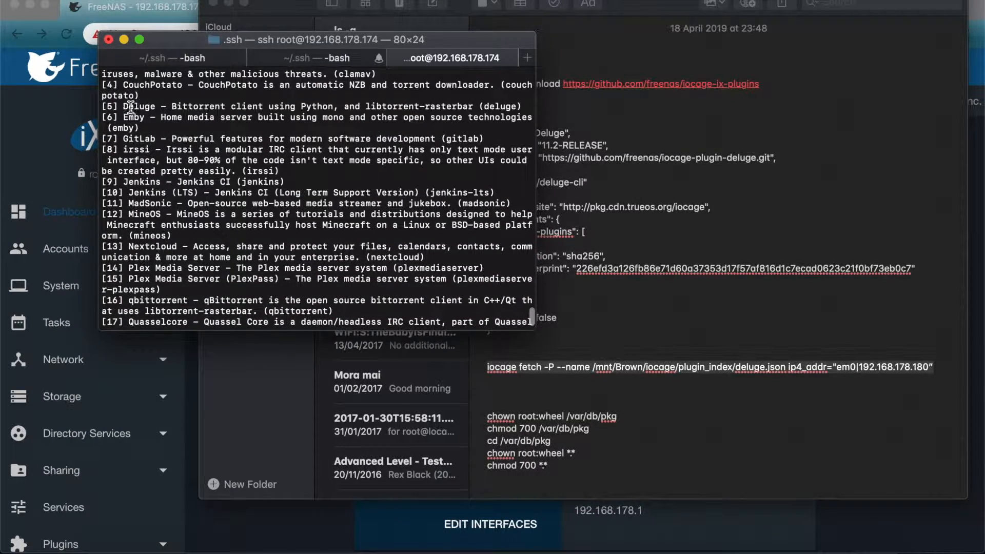
scroll(259, 196, down, 10)
text(5)
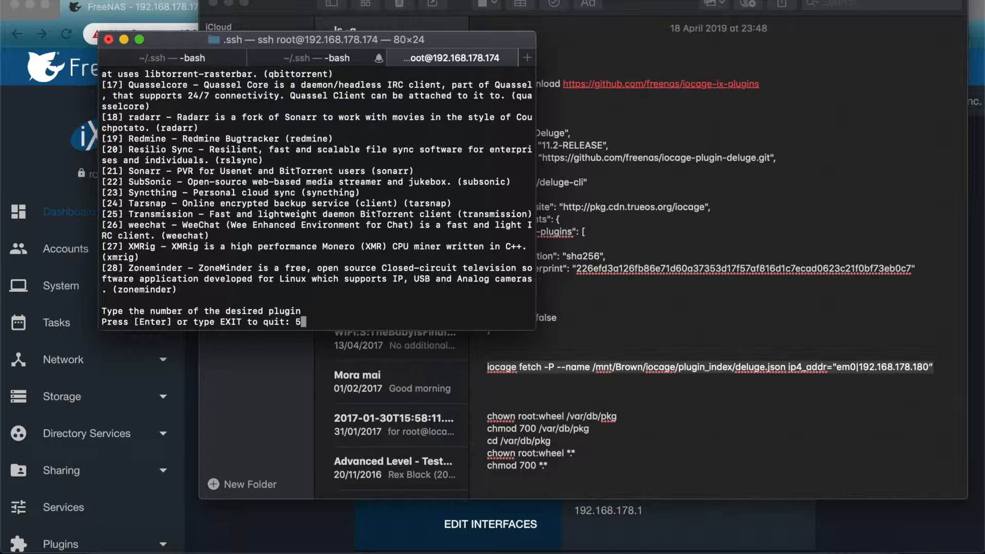
key(Return)
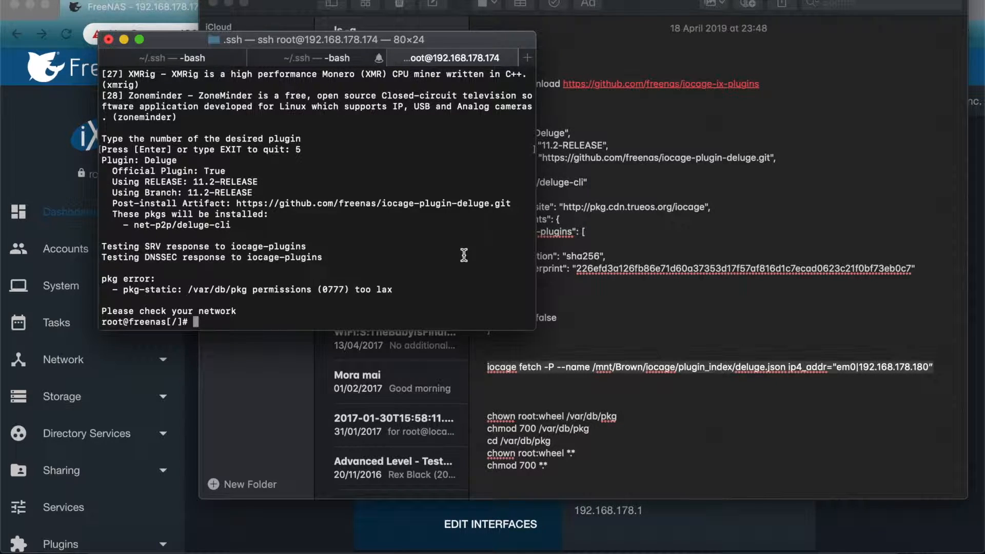
Step: Copy the chown root:wheel /var/db/pkg command from Notes, and open the Shell page of the FreeNAS web interface
click(553, 419)
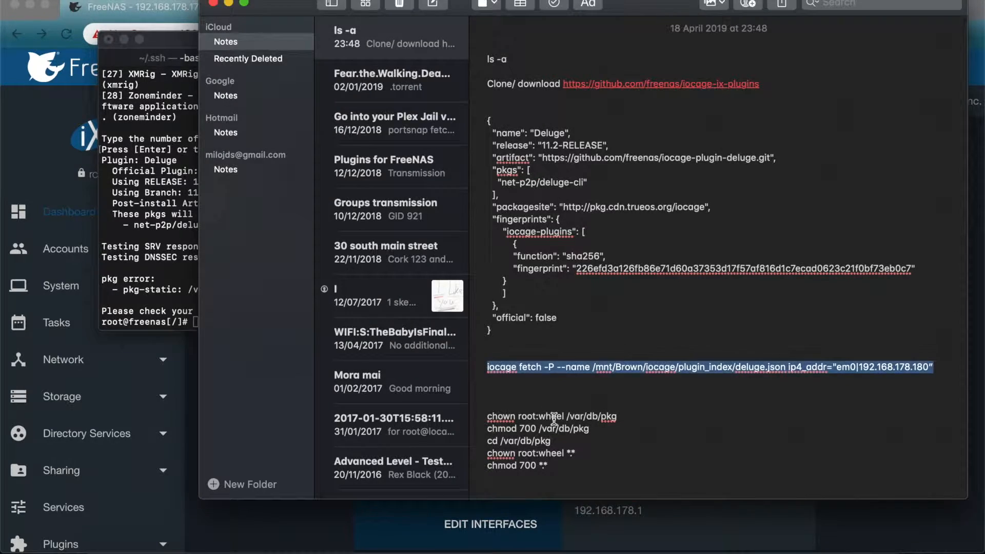
drag(618, 416, 465, 415)
key(super+c)
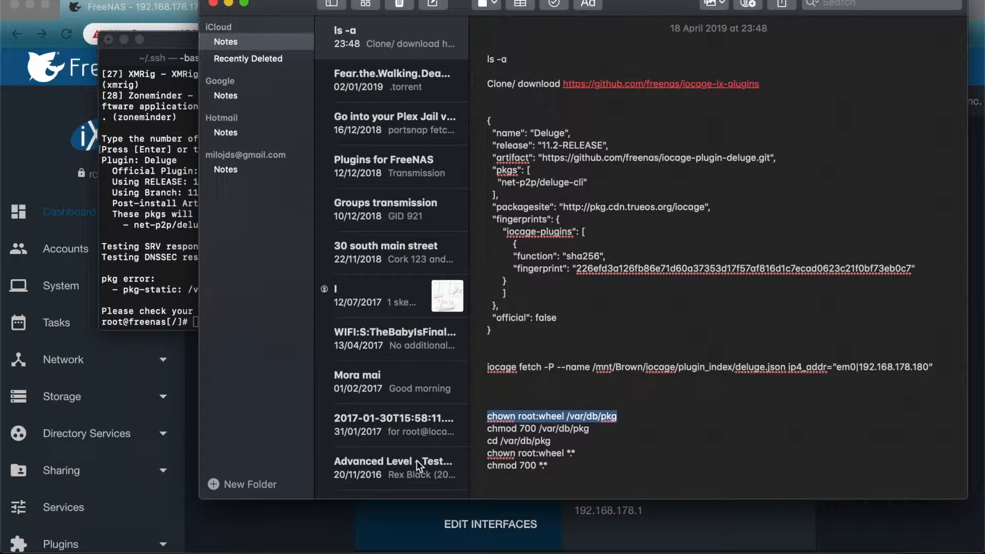
click(273, 519)
scroll(106, 468, down, 5)
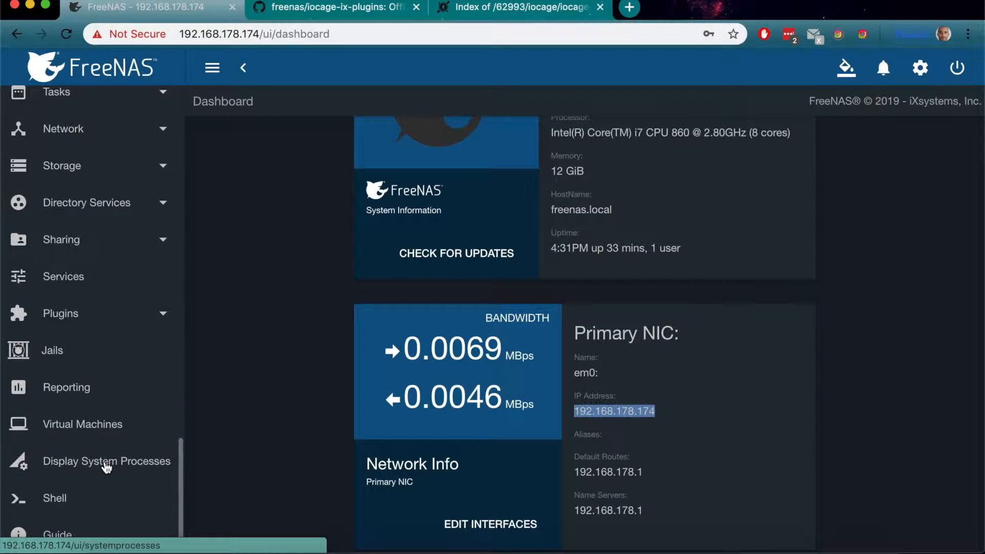
click(65, 500)
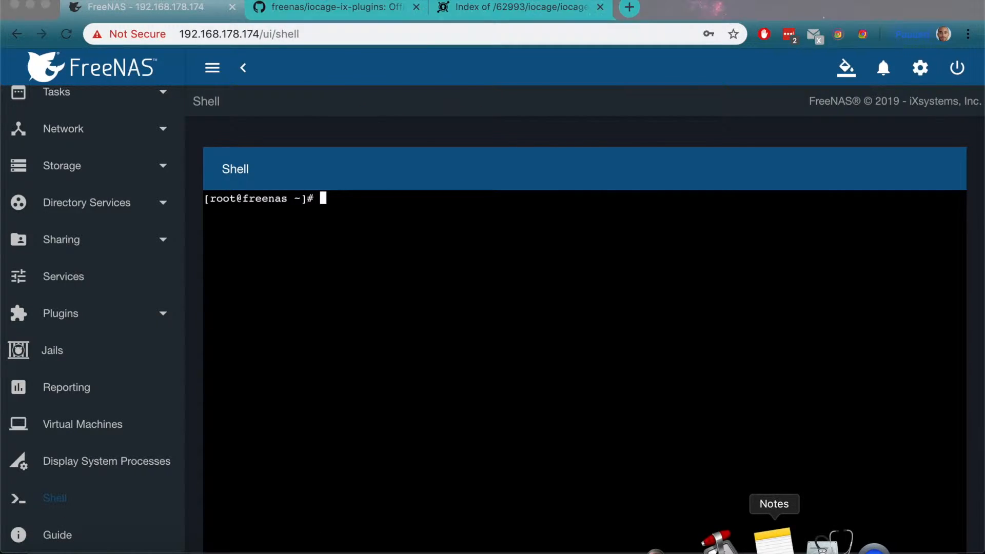
Step: Recheck the command in Notes, then run chown root:wheel /var/db/pkg in the FreeNAS Shell
click(772, 541)
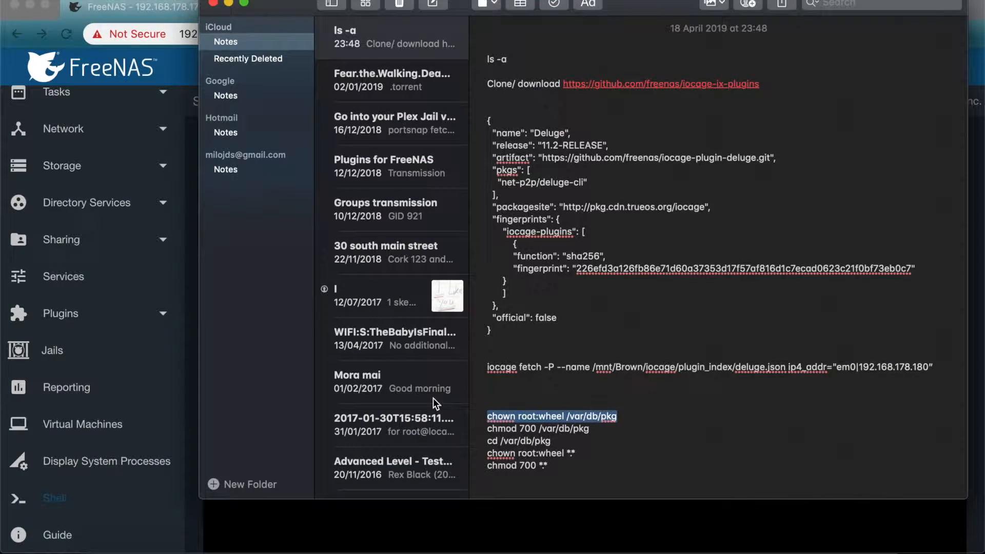
click(383, 510)
key(super+v)
key(Return)
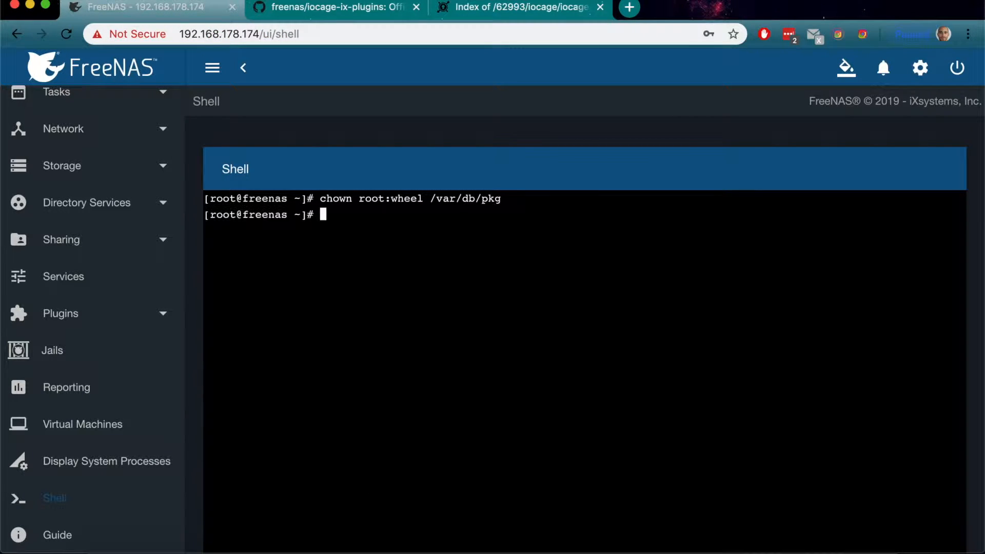
Step: Copy the chmod 700 /var/db/pkg command from Notes and run it in the FreeNAS Shell
click(773, 544)
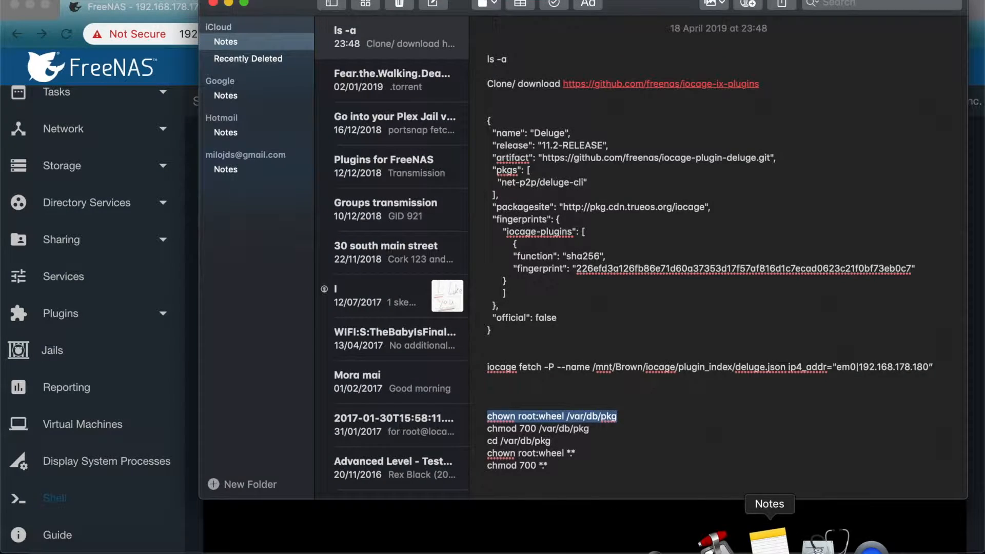
triple_click(547, 428)
key(super+c)
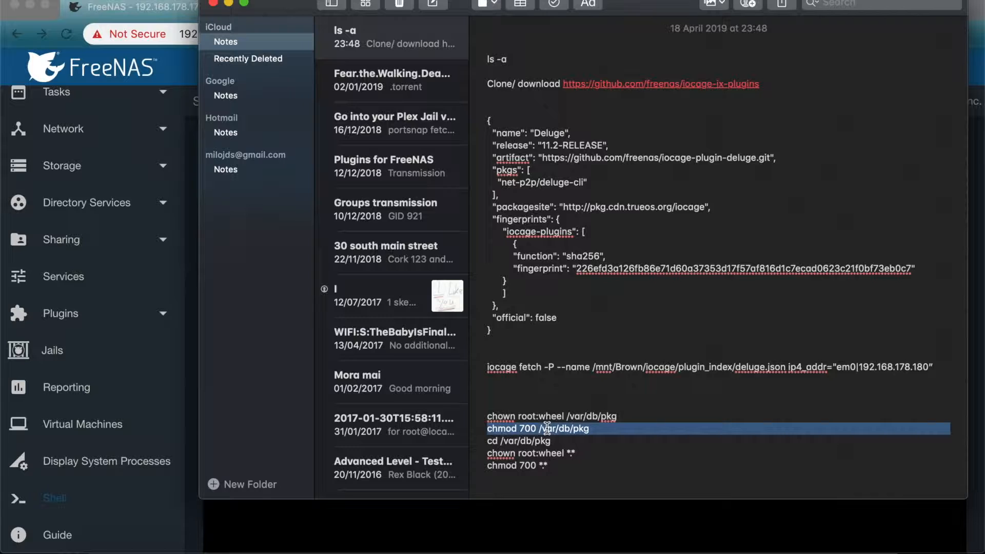
click(503, 512)
key(super+v)
key(Return)
key(Return)
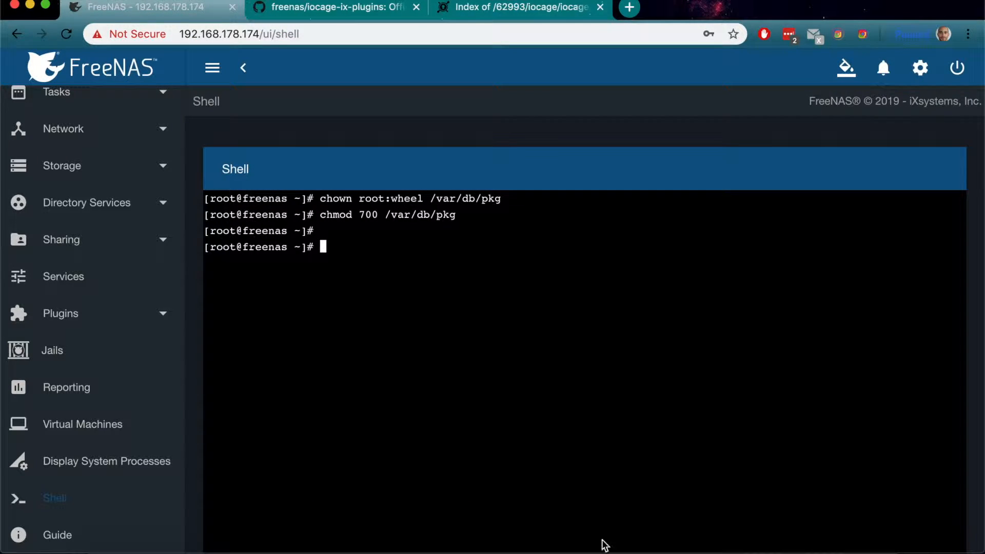